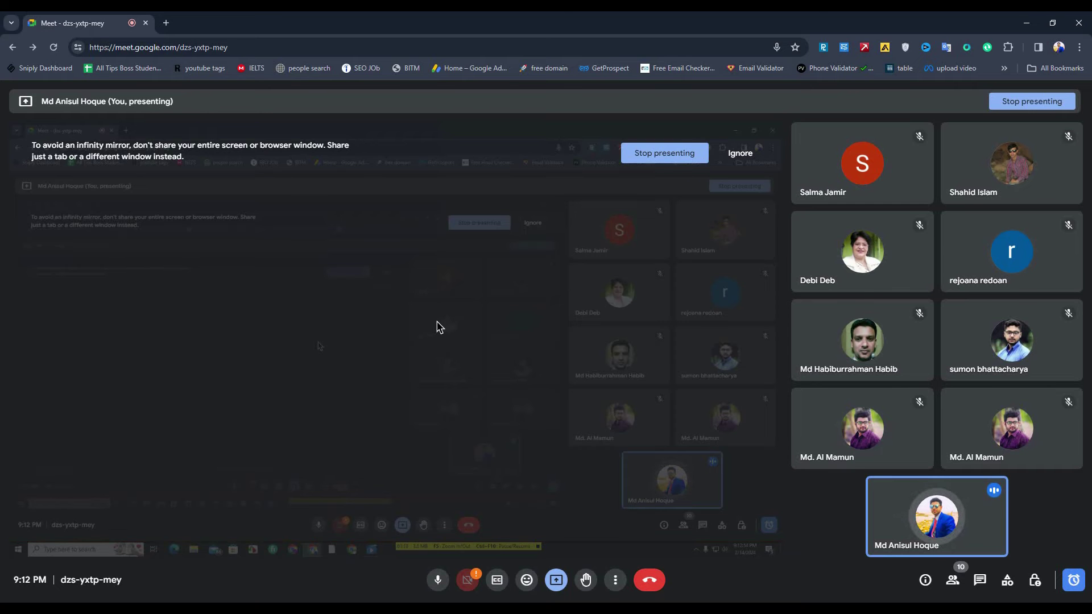
Extract the RS Lead Extractor Business Ultimate v2.28 zip archive on the desktop into a folder of the same name
{"action": "left_click", "coordinate": [1026, 23]}
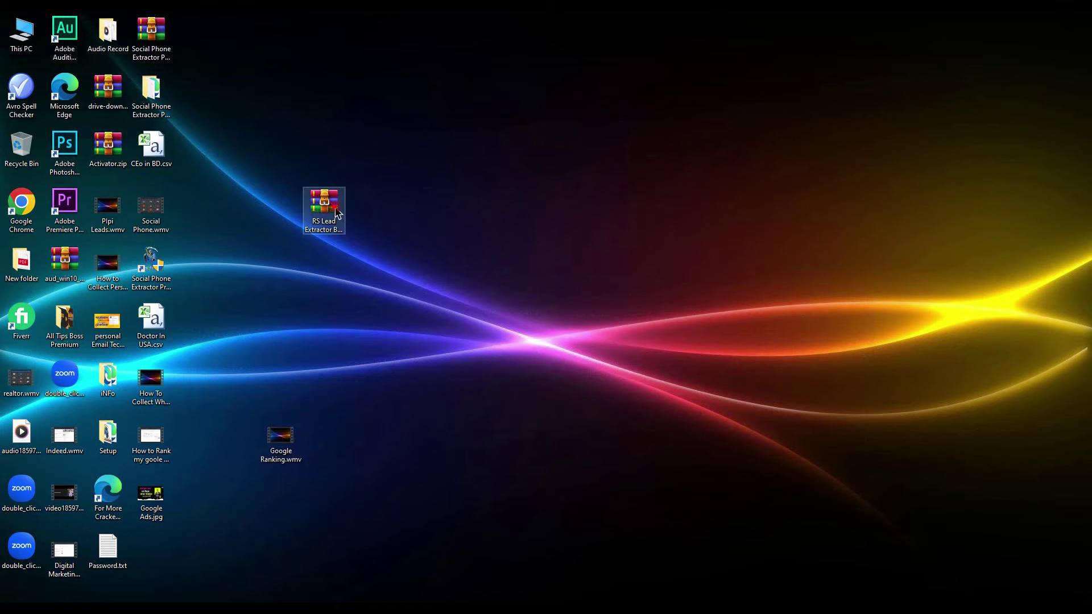
{"action": "left_click_drag", "start_coordinate": [326, 211], "coordinate": [455, 206]}
{"action": "left_click", "coordinate": [572, 199]}
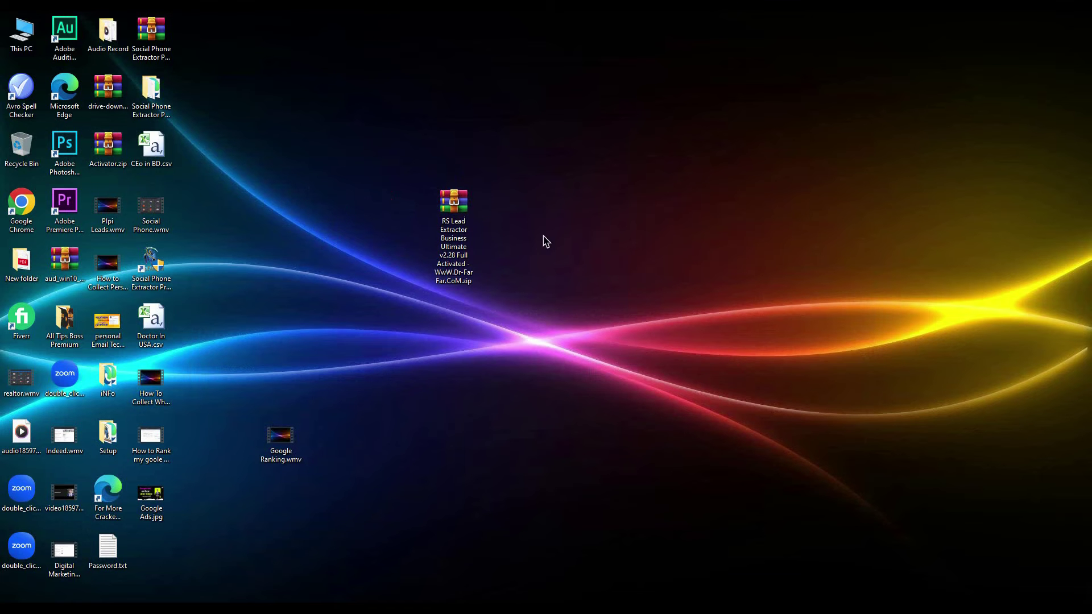
{"action": "left_click_drag", "start_coordinate": [455, 212], "coordinate": [499, 211]}
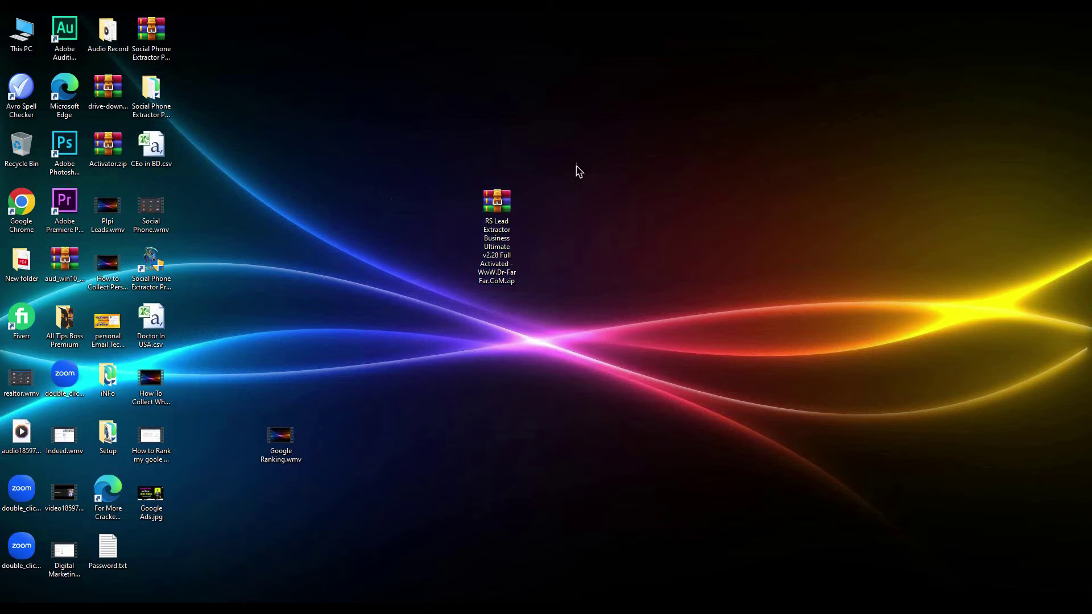
{"action": "right_click", "coordinate": [501, 210]}
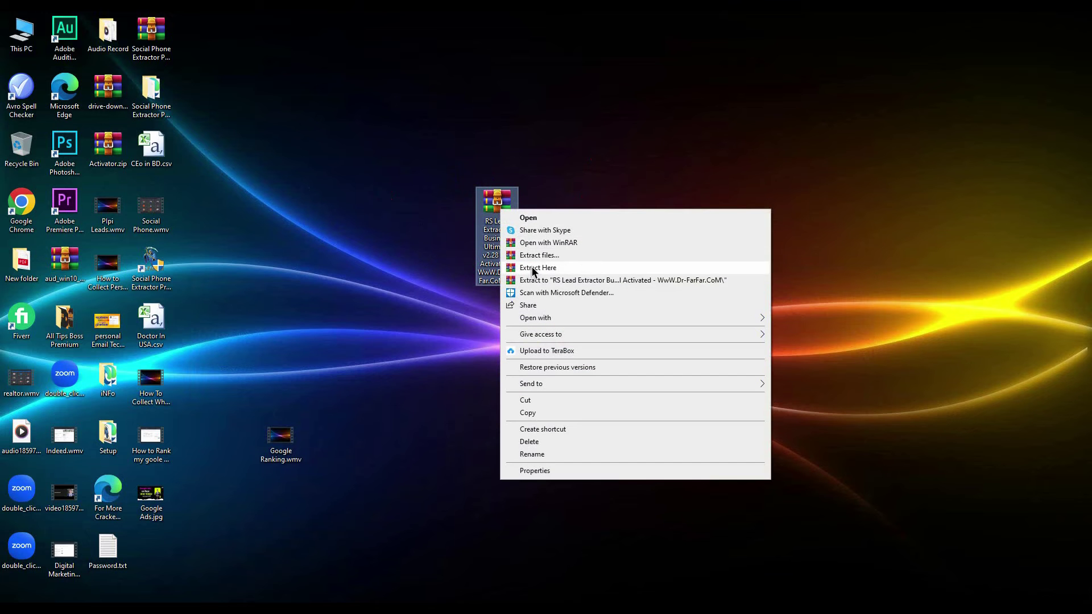
{"action": "left_click", "coordinate": [592, 281]}
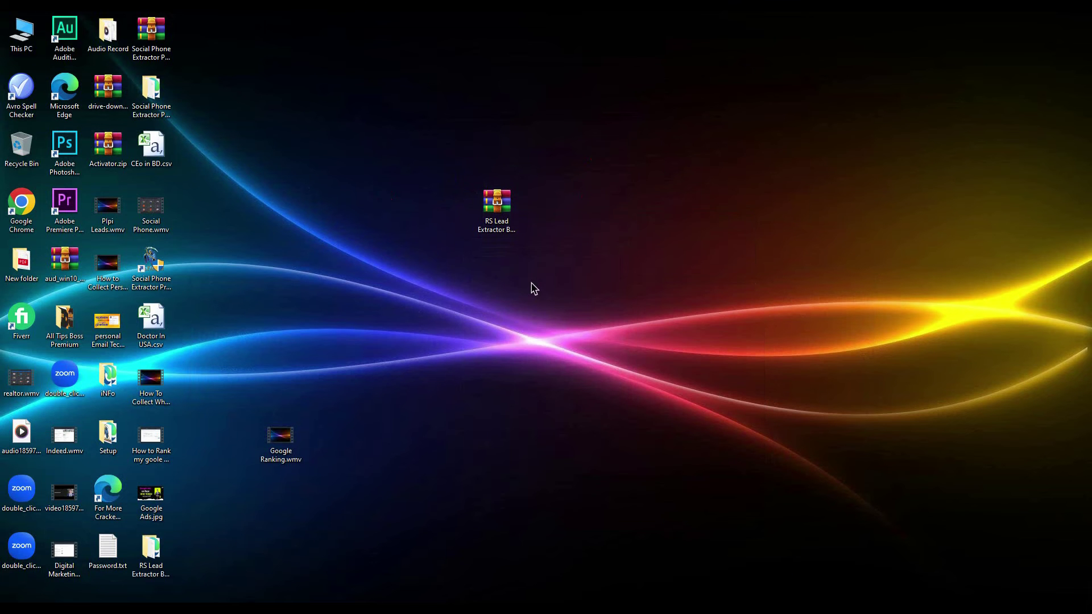
Swap the extracted folder and its zip archive on the desktop so the folder stands alone, and view the folder's contents
{"action": "left_click_drag", "start_coordinate": [159, 547], "coordinate": [723, 370]}
{"action": "left_click_drag", "start_coordinate": [497, 202], "coordinate": [162, 544]}
{"action": "left_click_drag", "start_coordinate": [708, 381], "coordinate": [498, 262]}
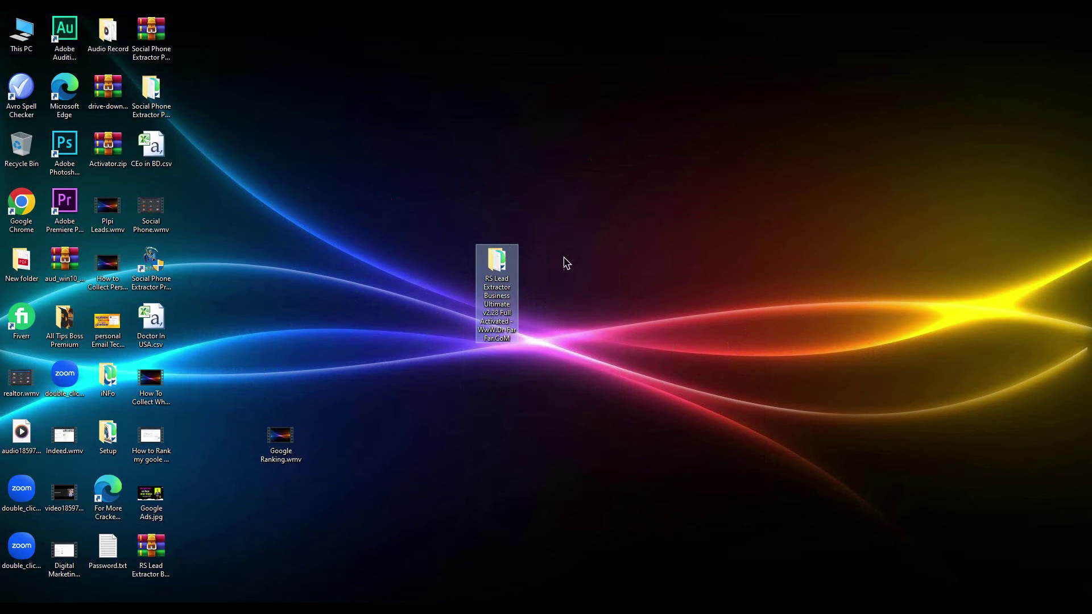
{"action": "double_click", "coordinate": [501, 265]}
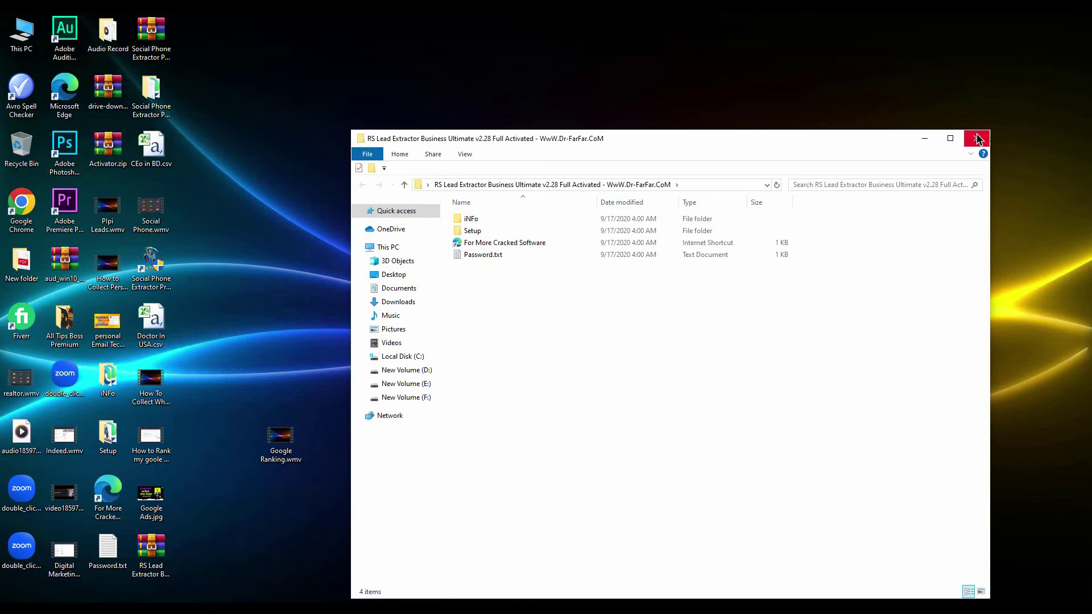
{"action": "left_click", "coordinate": [976, 137]}
{"action": "left_click_drag", "start_coordinate": [152, 547], "coordinate": [649, 265]}
{"action": "left_click", "coordinate": [675, 265]}
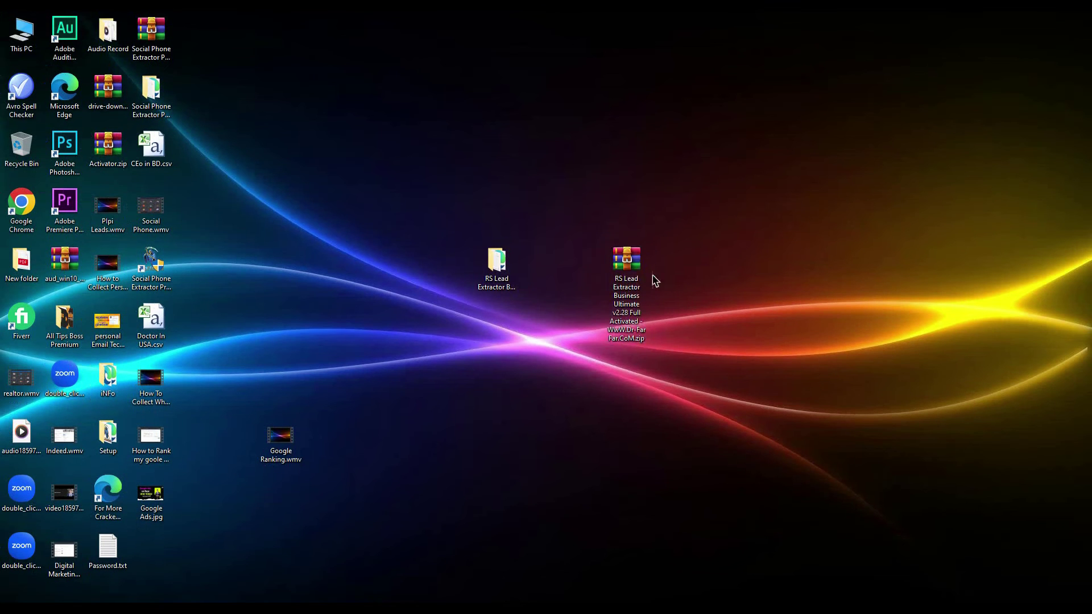
{"action": "left_click_drag", "start_coordinate": [636, 273], "coordinate": [663, 272]}
{"action": "right_click", "coordinate": [657, 269]}
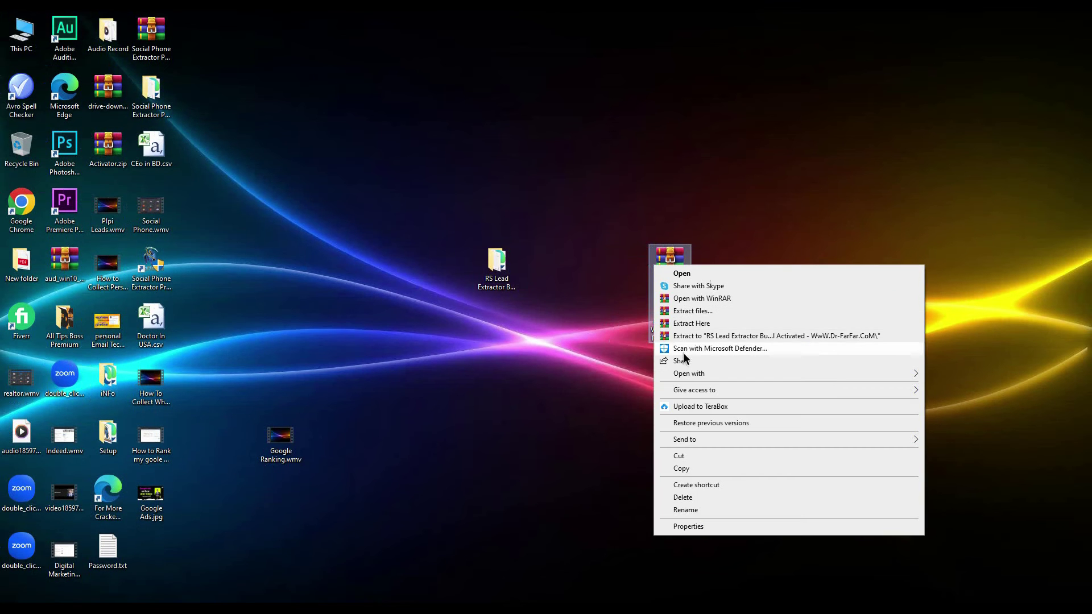
{"action": "left_click", "coordinate": [604, 324]}
{"action": "left_click_drag", "start_coordinate": [675, 273], "coordinate": [164, 566]}
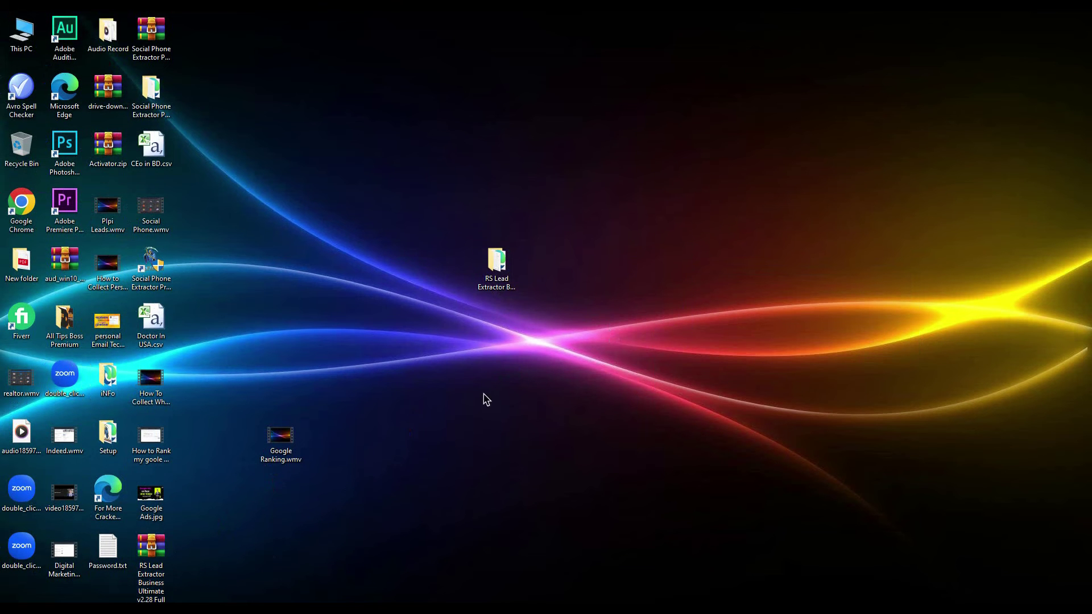
Switch to the Google Meet call and review the host controls for what participants may do
{"action": "mouse_move", "coordinate": [429, 608]}
{"action": "left_click", "coordinate": [366, 563]}
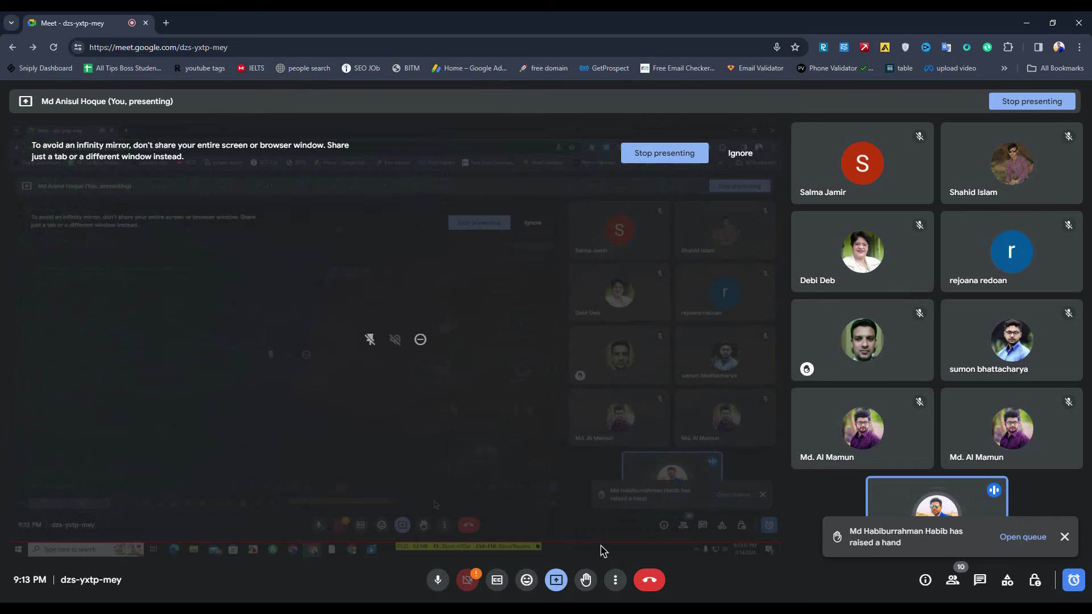
{"action": "left_click", "coordinate": [1034, 581]}
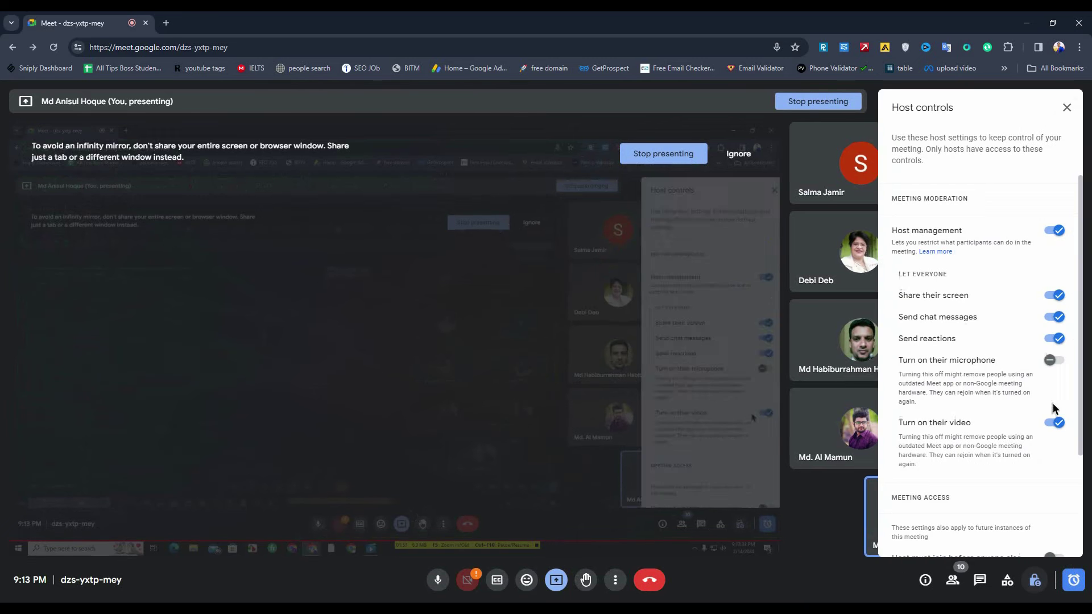
{"action": "left_click", "coordinate": [1067, 108]}
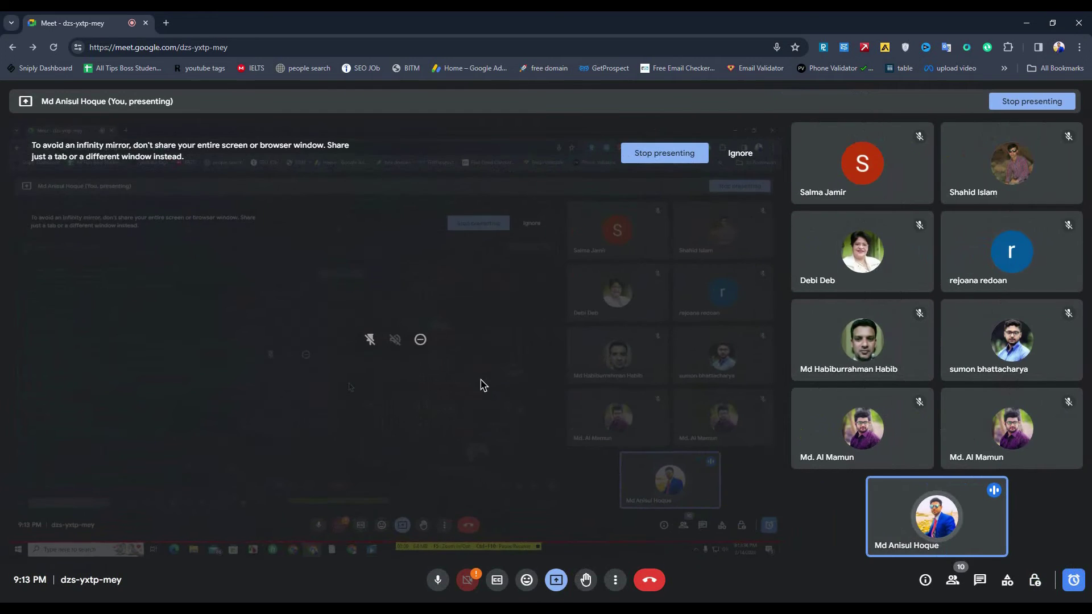
Return to the desktop and look through the extracted RS Lead Extractor folder and its Setup subfolder
{"action": "key", "text": "super+d"}
{"action": "left_click", "coordinate": [503, 277]}
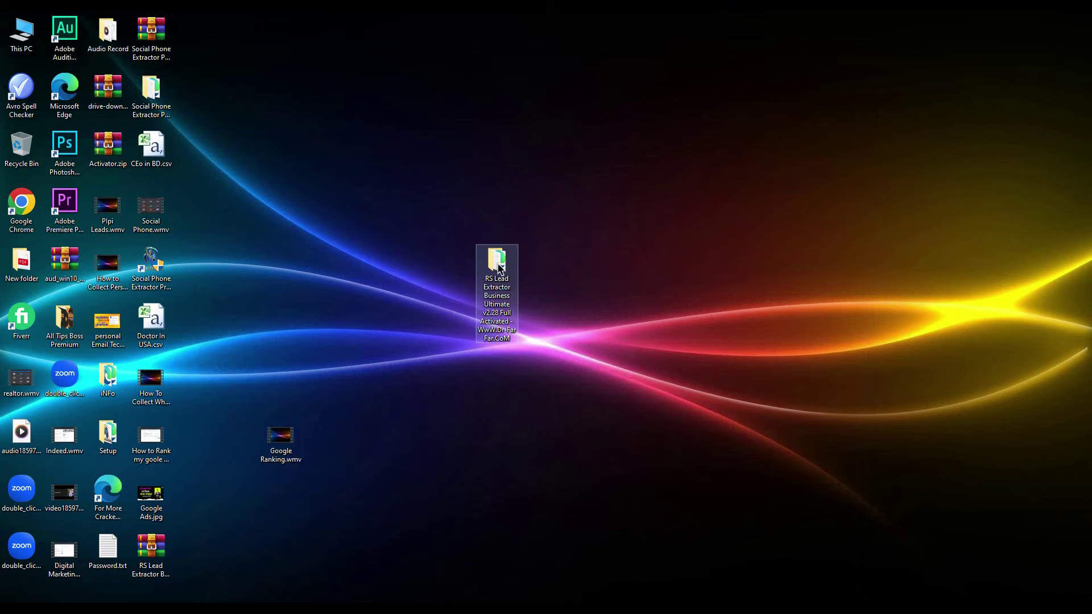
{"action": "double_click", "coordinate": [499, 263]}
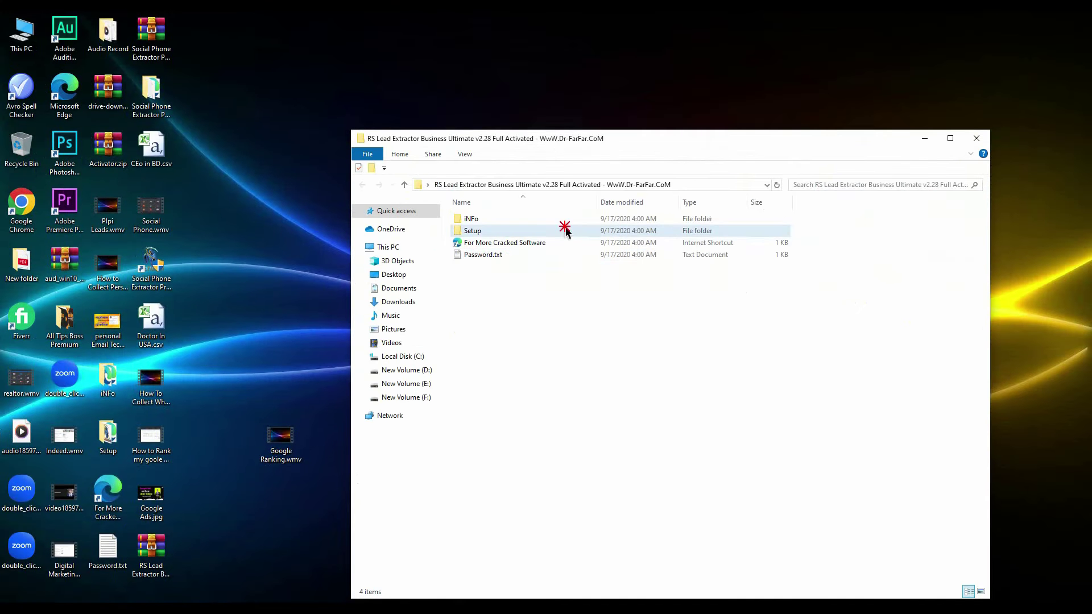
{"action": "double_click", "coordinate": [830, 238]}
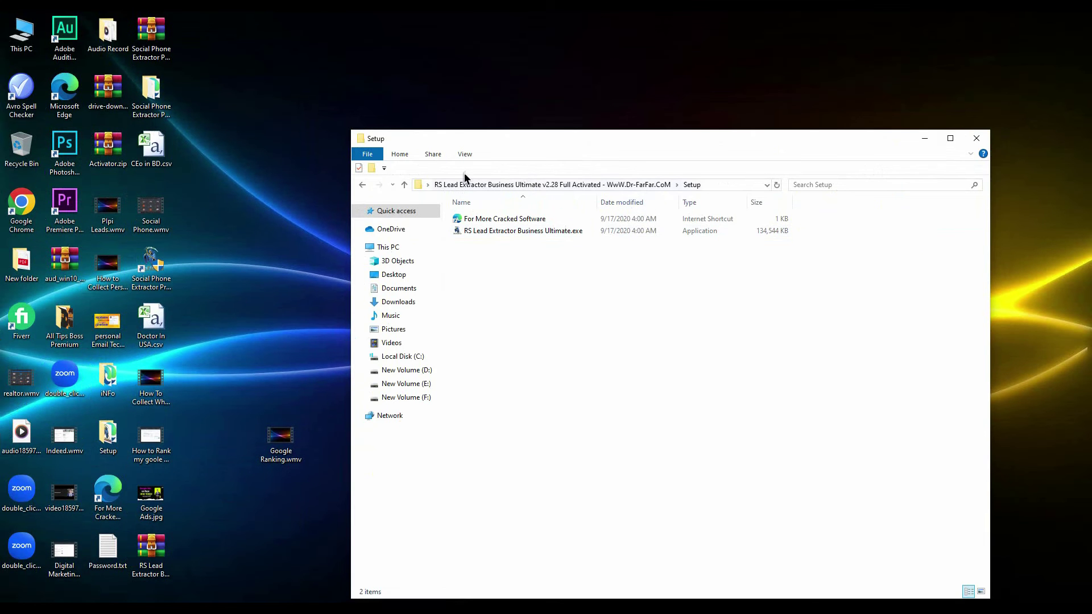
{"action": "left_click", "coordinate": [977, 139]}
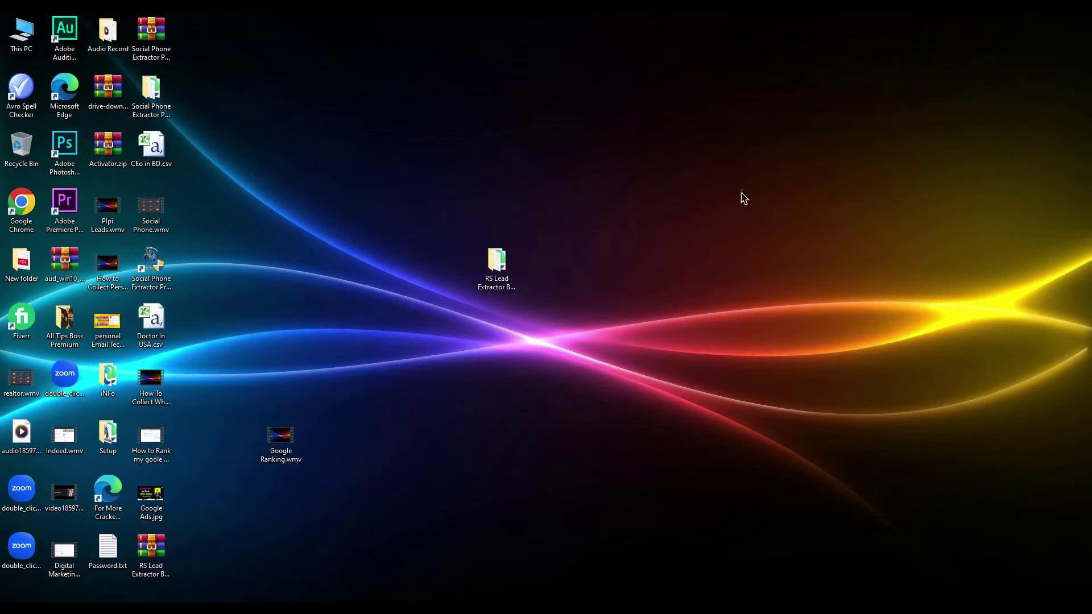
Open the Setup subfolder inside the extracted RS Lead Extractor folder
{"action": "double_click", "coordinate": [497, 262]}
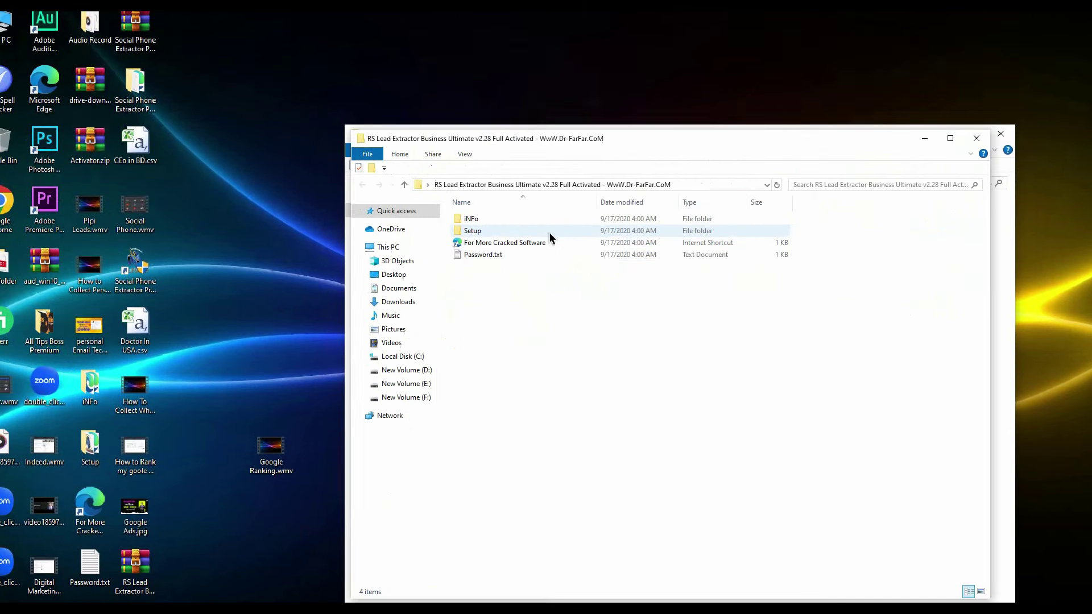
{"action": "left_click", "coordinate": [765, 249]}
{"action": "double_click", "coordinate": [544, 230]}
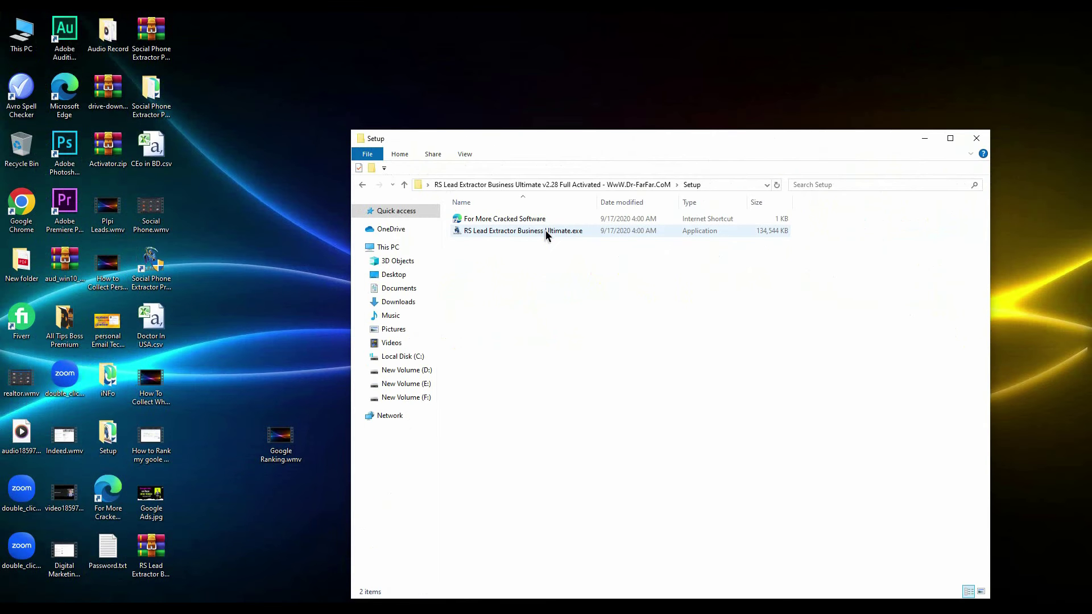
{"action": "left_click", "coordinate": [511, 233]}
{"action": "right_click", "coordinate": [511, 234]}
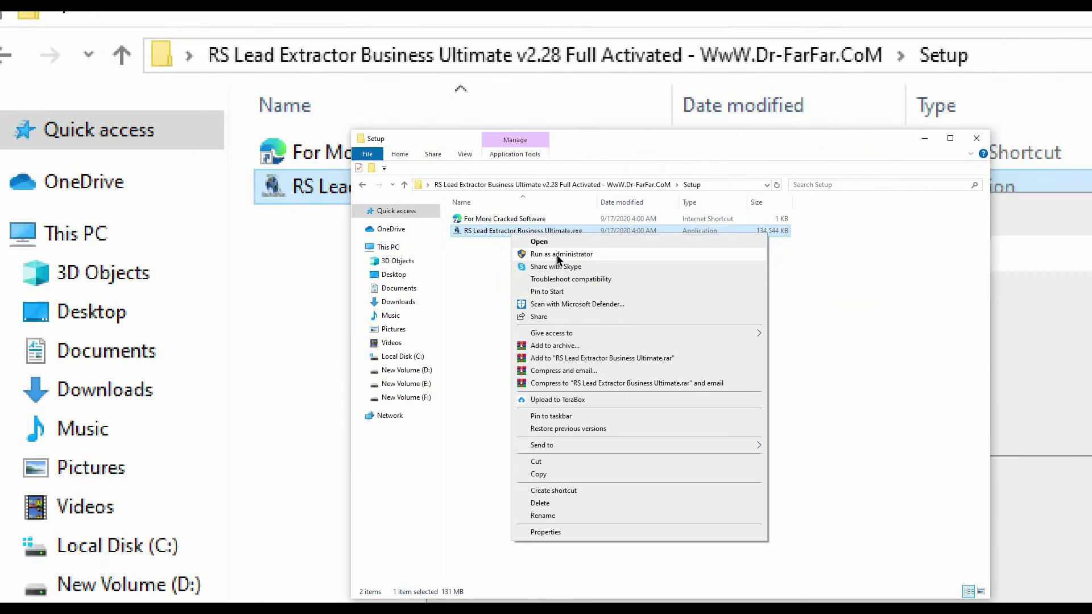
{"action": "left_click", "coordinate": [557, 255]}
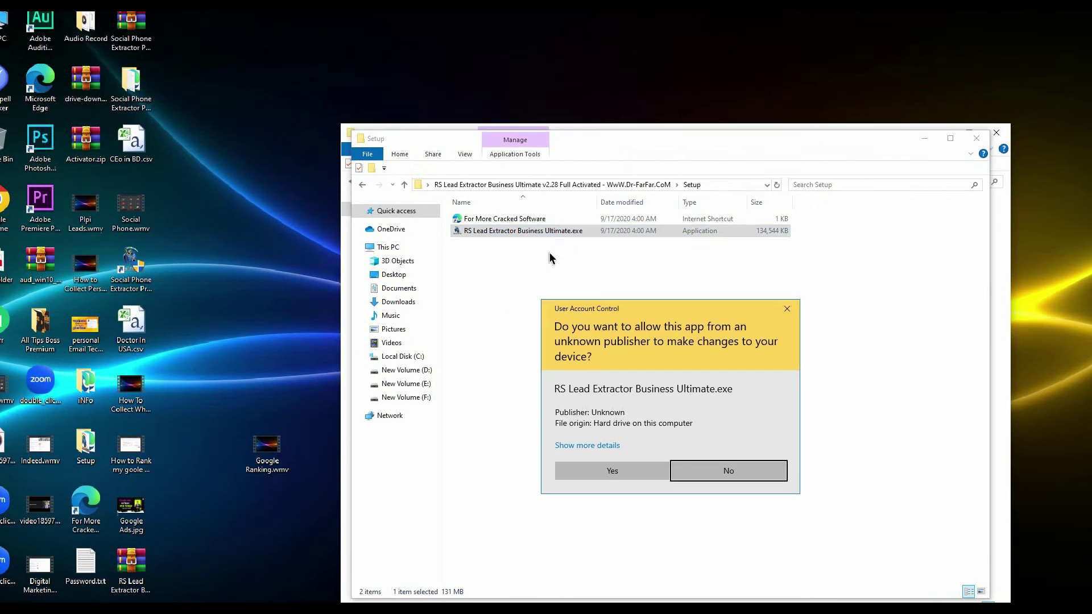
{"action": "left_click", "coordinate": [787, 308]}
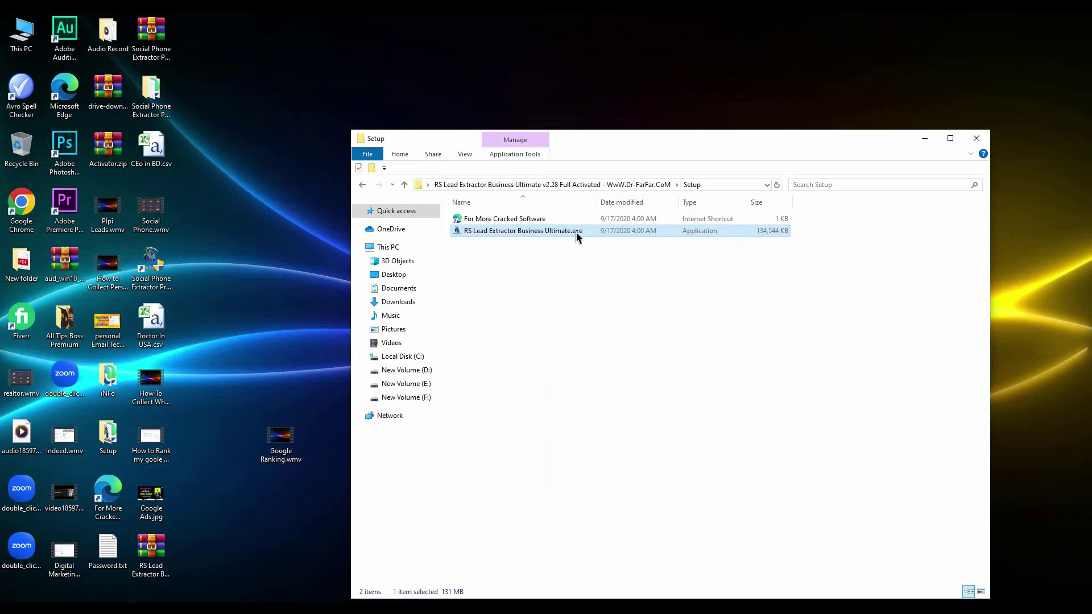
Run RS Lead Extractor Business Ultimate.exe as administrator, allow it to make changes, and minimize the folder window
{"action": "right_click", "coordinate": [576, 232]}
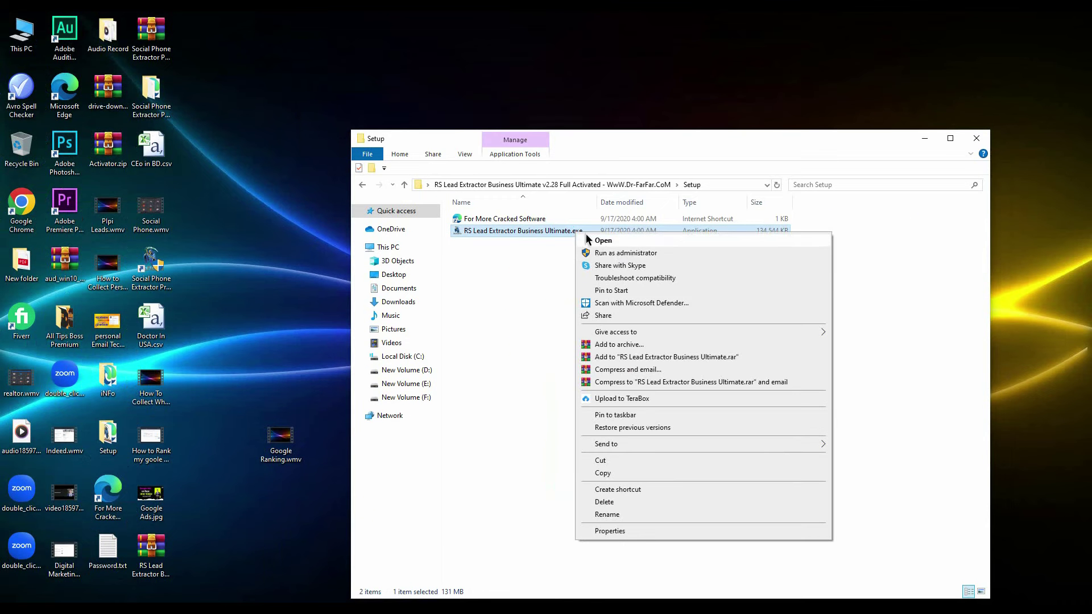
{"action": "left_click", "coordinate": [645, 252]}
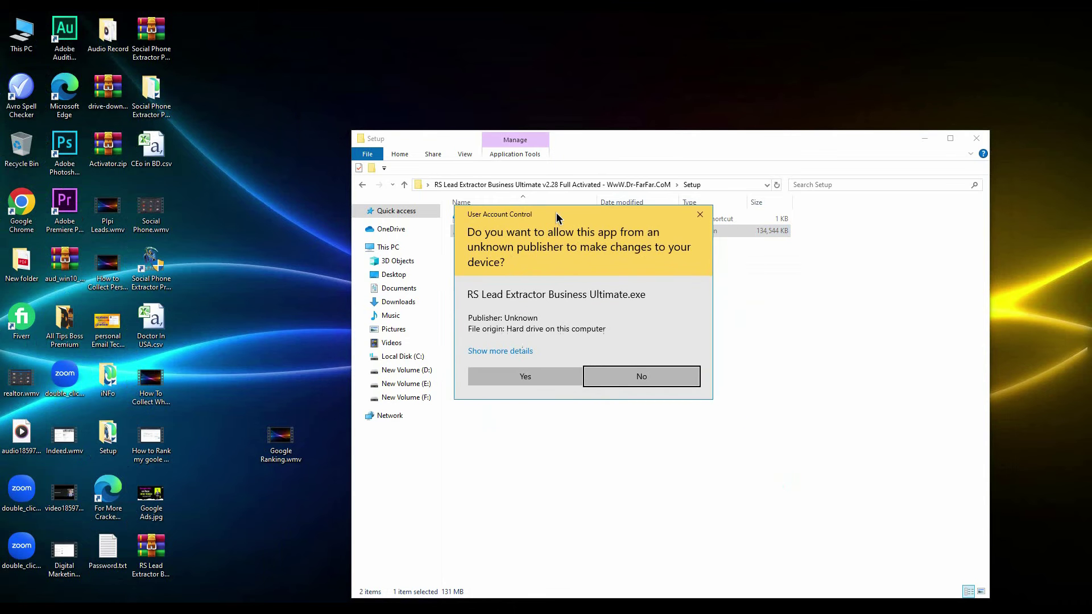
{"action": "left_click", "coordinate": [532, 370]}
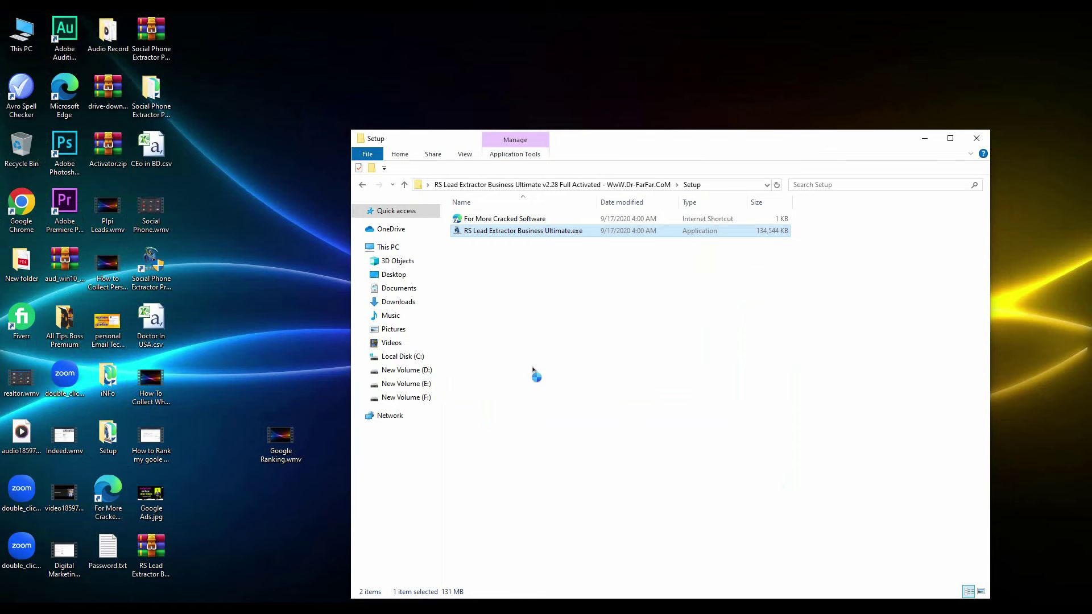
{"action": "left_click", "coordinate": [925, 139]}
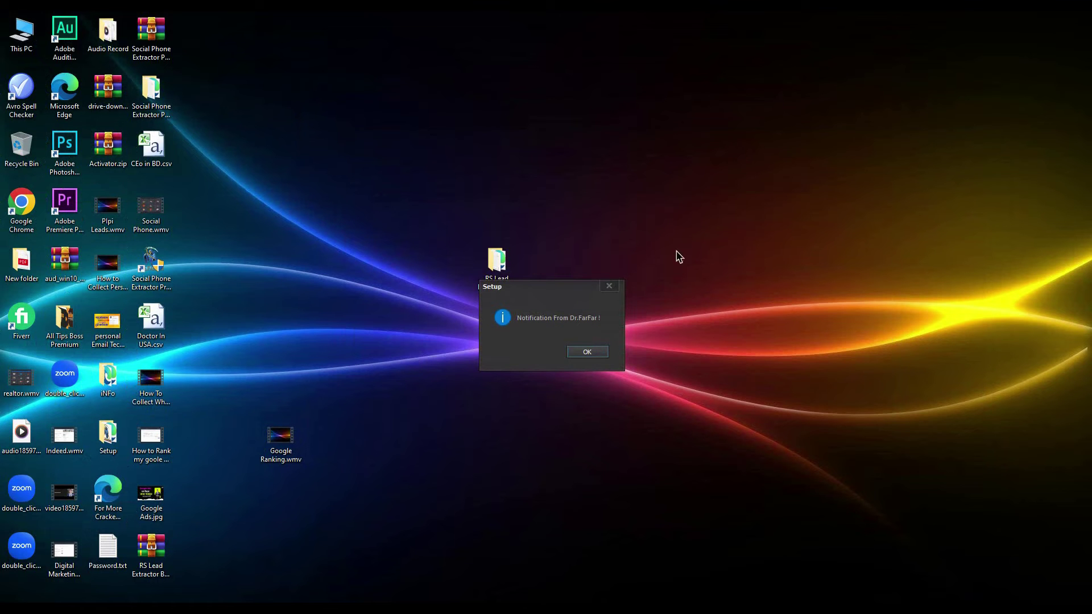
Dismiss the setup program's introductory notices until the installation wizard opens
{"action": "left_click", "coordinate": [591, 351]}
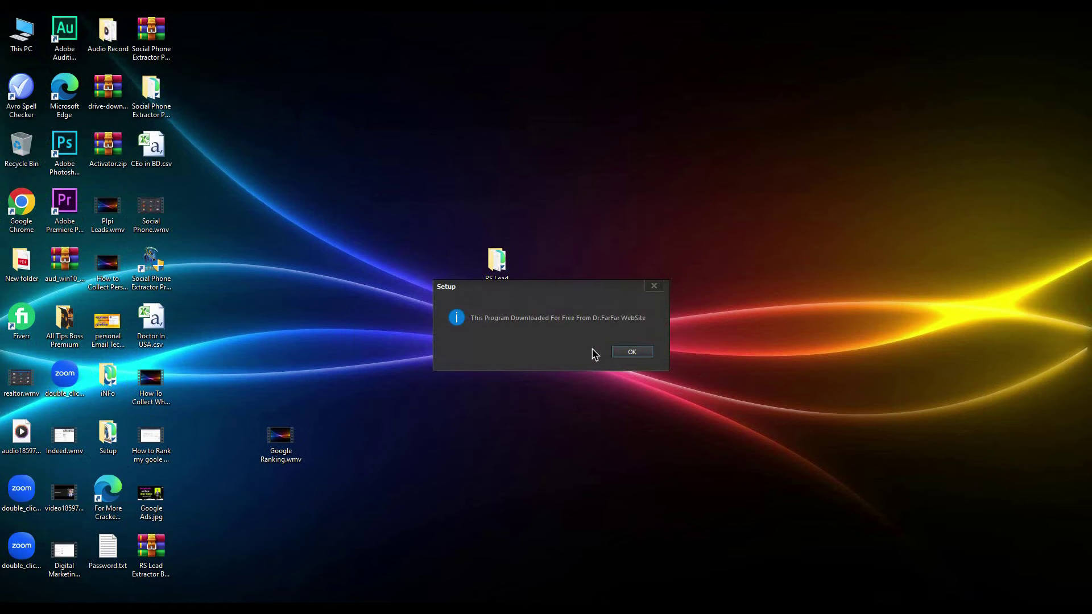
{"action": "left_click", "coordinate": [634, 353]}
{"action": "left_click", "coordinate": [629, 354]}
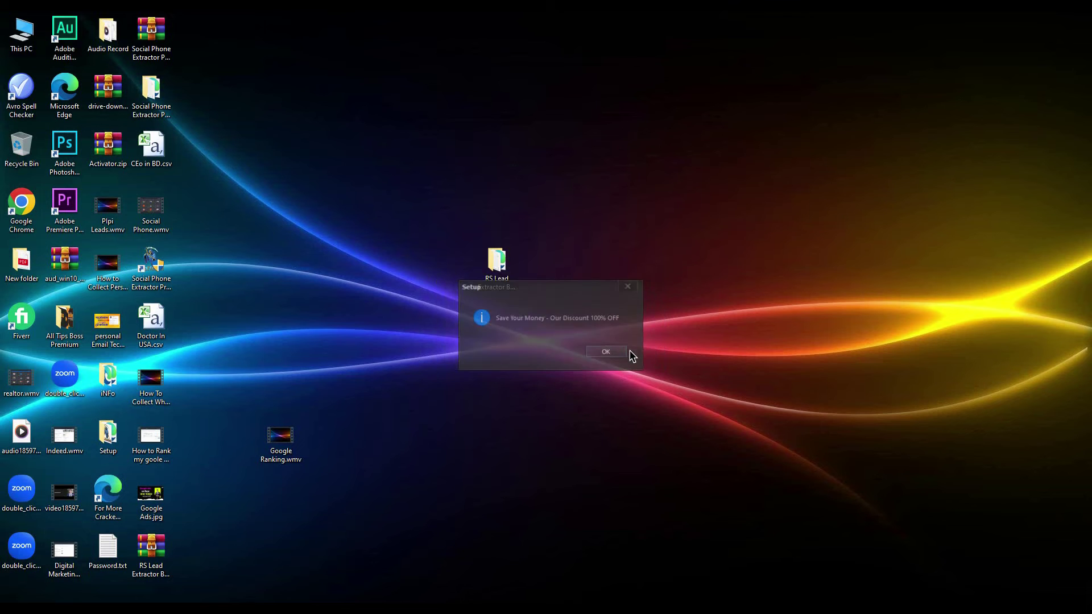
{"action": "left_click", "coordinate": [621, 354]}
{"action": "left_click", "coordinate": [617, 354]}
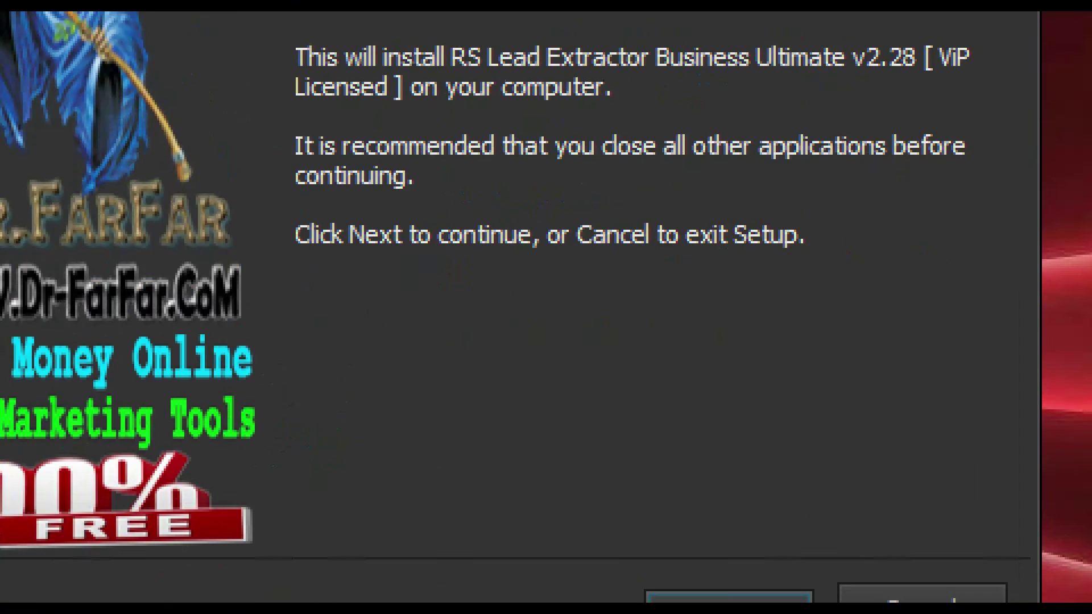
Accept the license agreement in the RS Lead Extractor setup wizard and continue to the additional tasks
{"action": "left_click", "coordinate": [599, 400]}
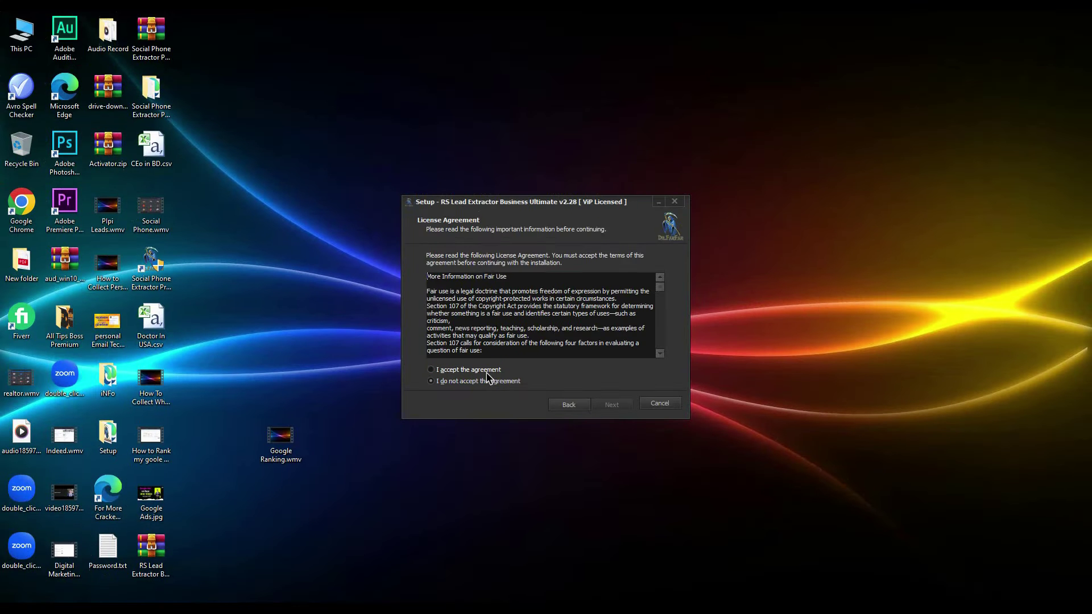
{"action": "left_click", "coordinate": [484, 371]}
{"action": "left_click", "coordinate": [608, 407]}
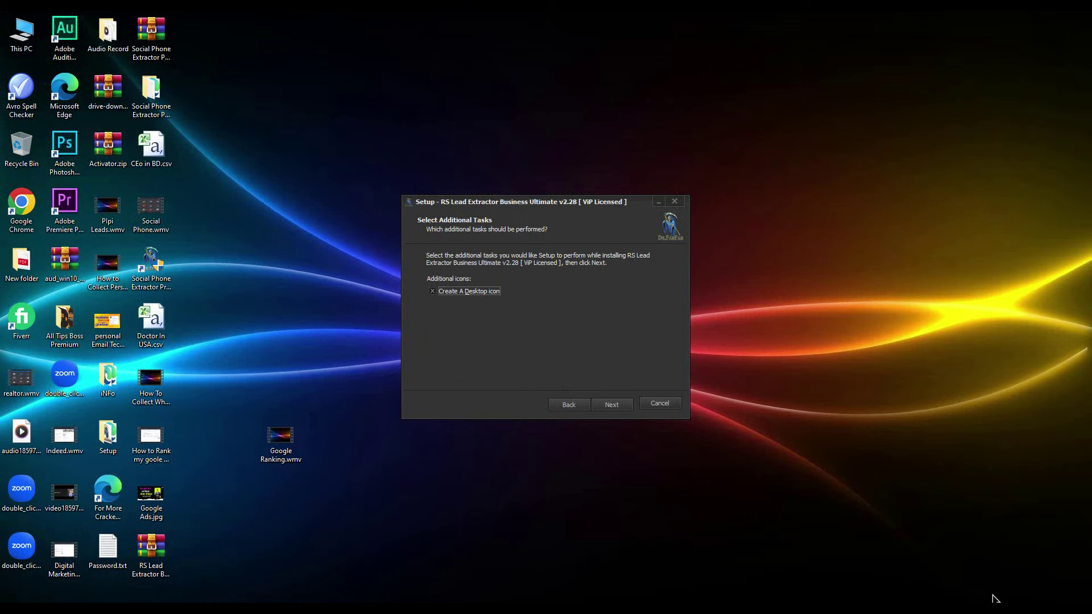
Check the Windows Security overview for the device's protection status and close it
{"action": "left_click", "coordinate": [971, 612]}
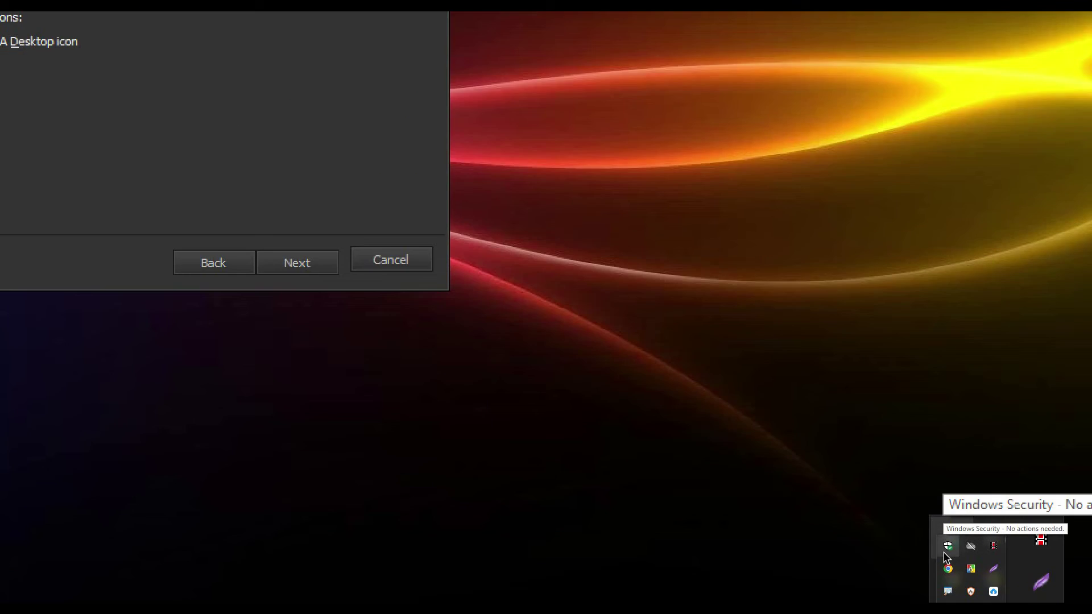
{"action": "left_click", "coordinate": [947, 547]}
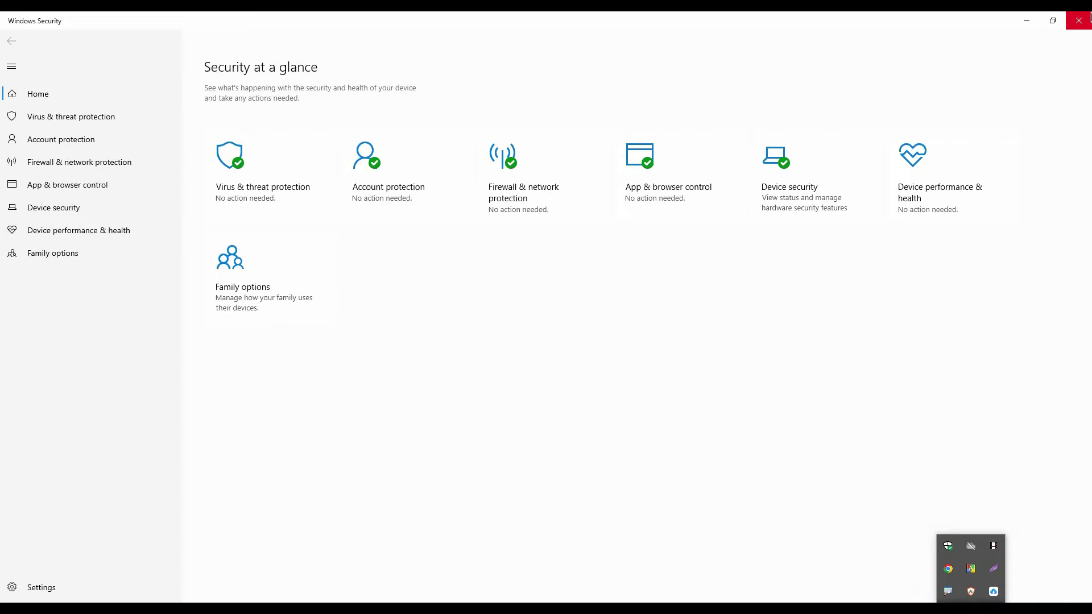
{"action": "left_click", "coordinate": [1079, 20]}
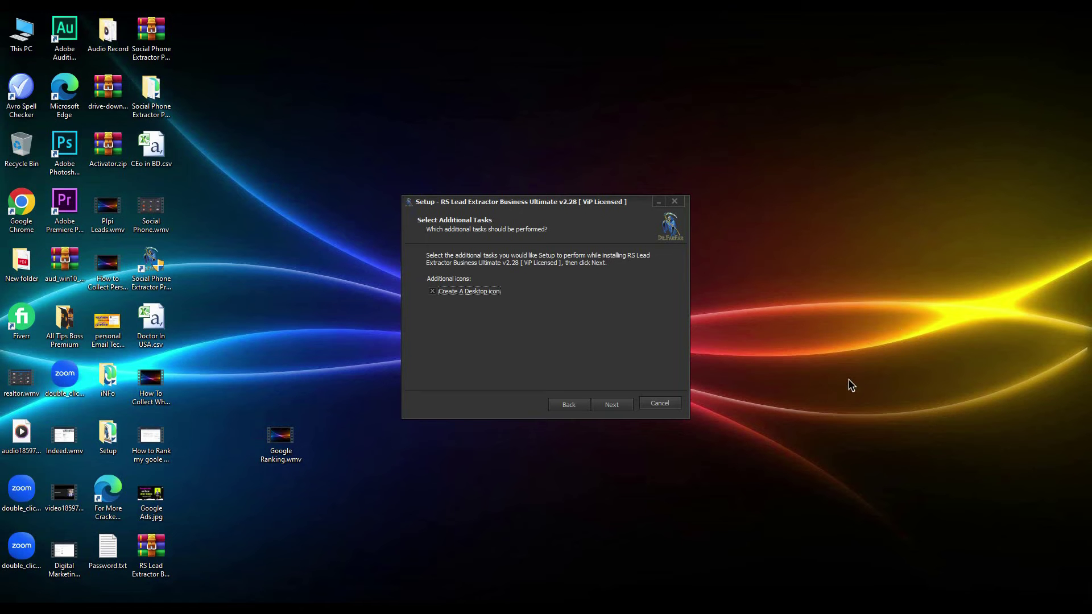
Install RS Lead Extractor Business Ultimate v2.28 with the desktop icon and finish the setup, choosing to restart the computer later
{"action": "left_click", "coordinate": [623, 405]}
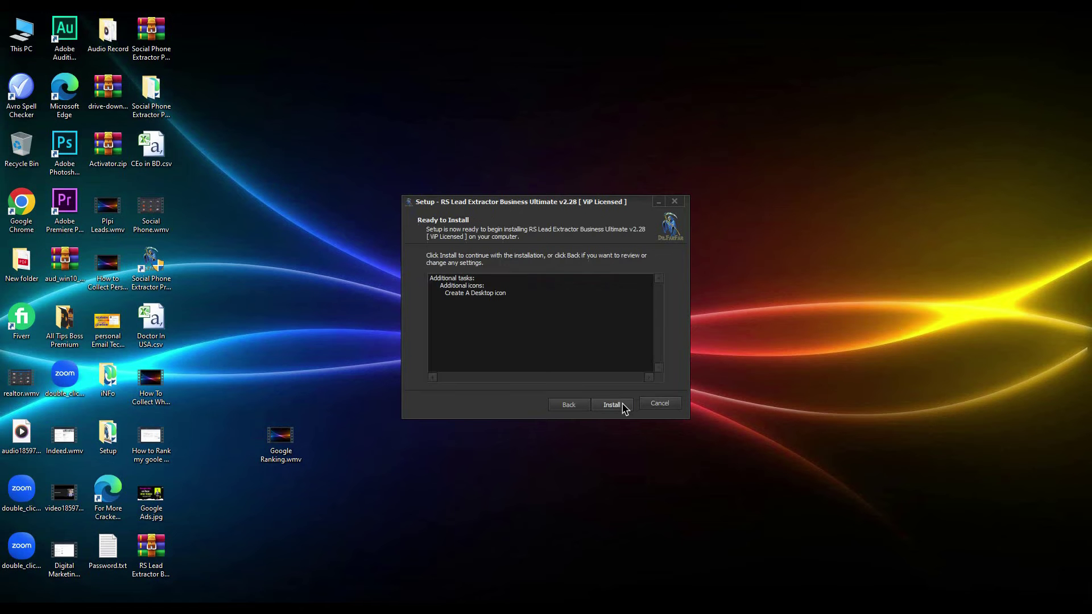
{"action": "left_click", "coordinate": [623, 406]}
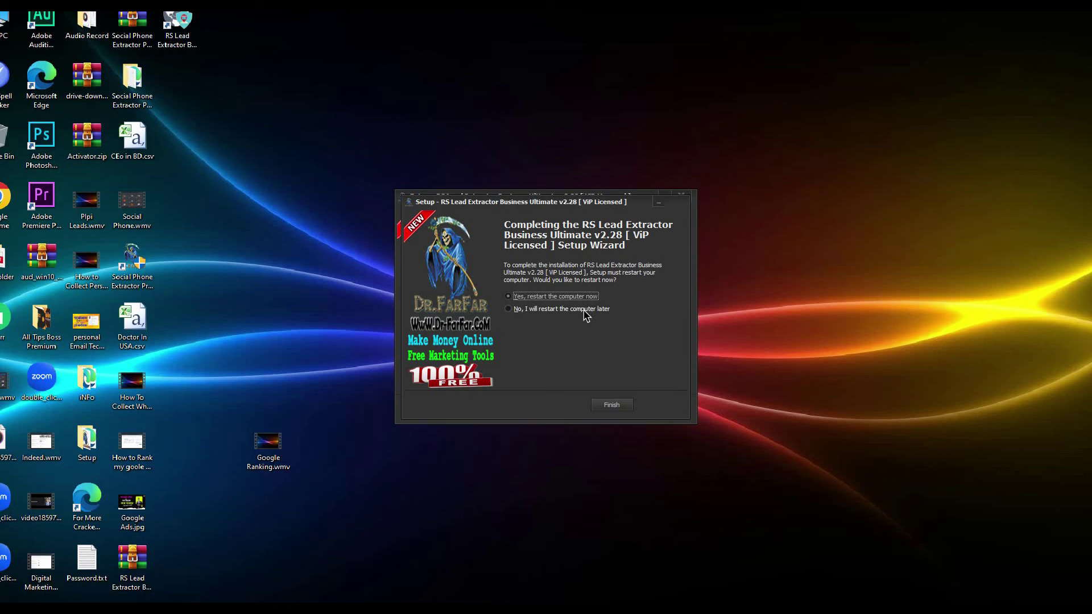
{"action": "left_click", "coordinate": [576, 310]}
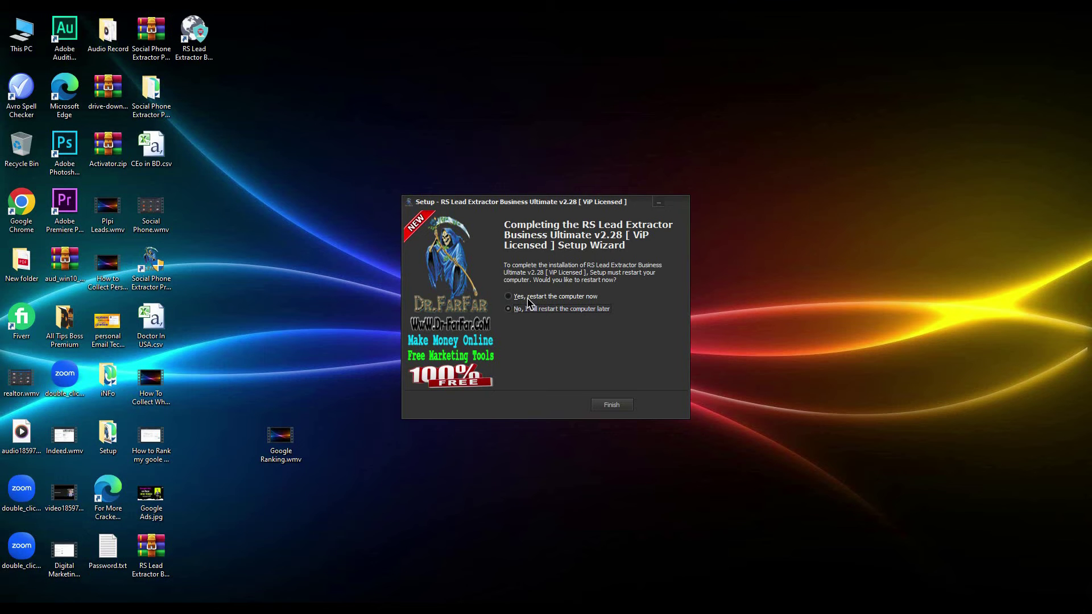
{"action": "left_click", "coordinate": [617, 405]}
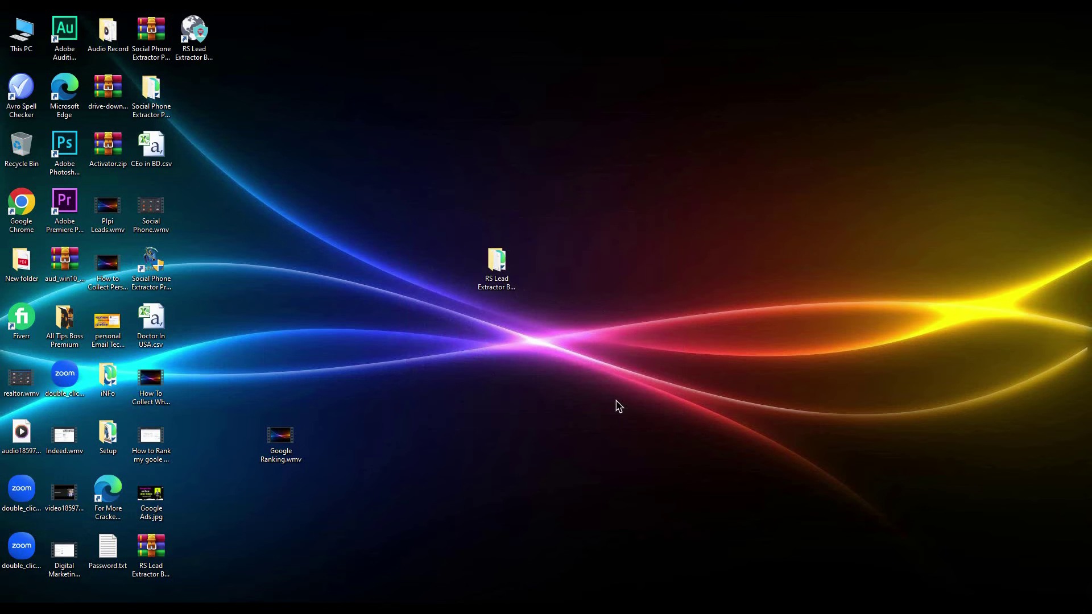
Rearrange the desktop so the RS Lead Extractor shortcut stands alone near the center, with its extracted folder beside the other icons
{"action": "double_click", "coordinate": [194, 39]}
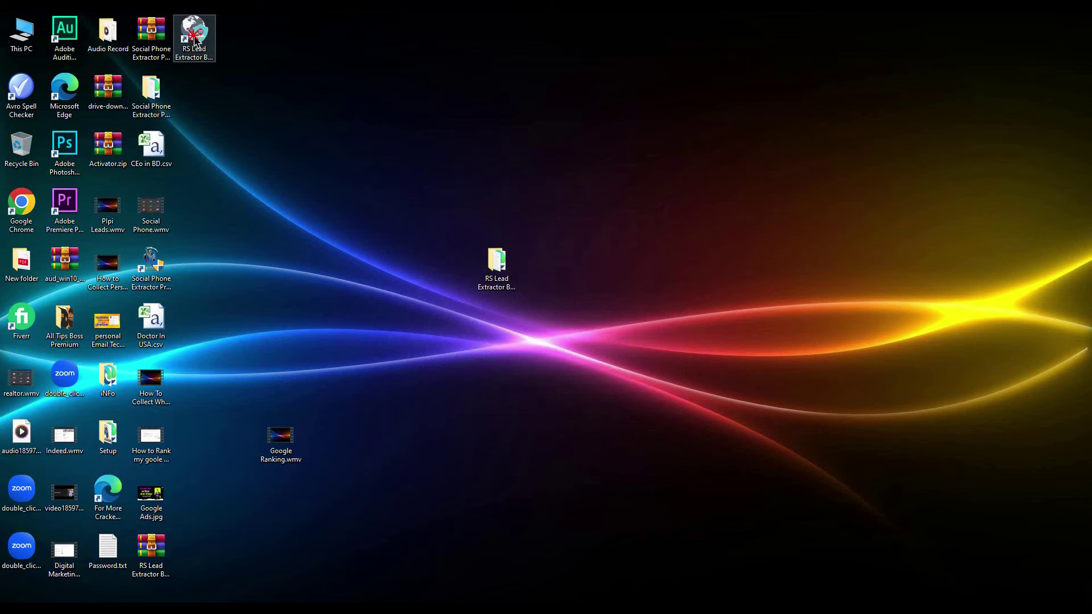
{"action": "left_click_drag", "start_coordinate": [195, 39], "coordinate": [543, 154]}
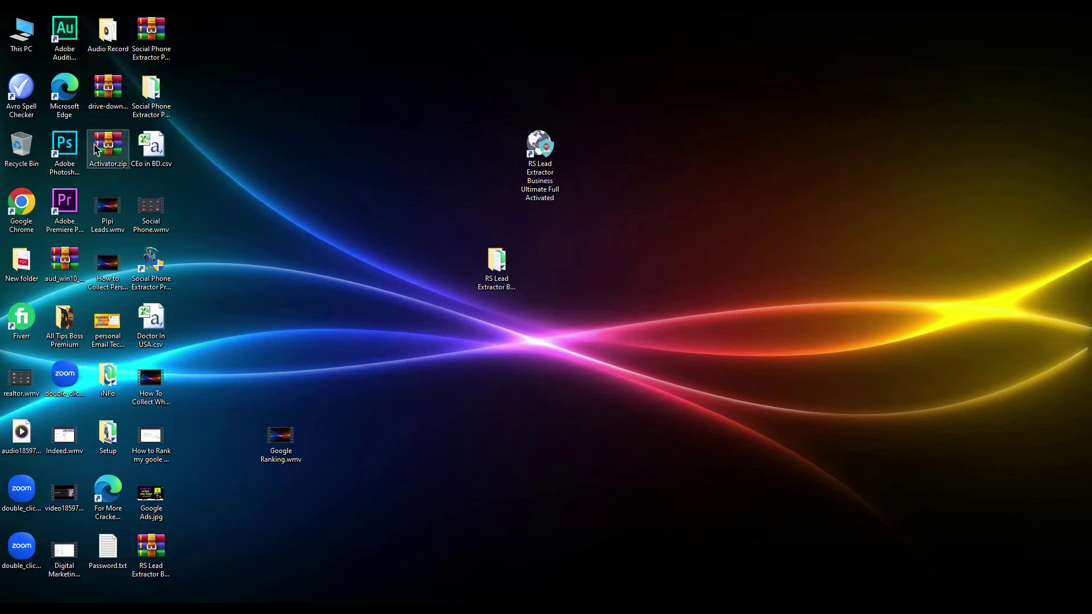
{"action": "mouse_move", "coordinate": [22, 206]}
{"action": "left_mouse_down"}
{"action": "mouse_move", "coordinate": [124, 214]}
{"action": "mouse_move", "coordinate": [22, 206]}
{"action": "left_mouse_up"}
{"action": "mouse_move", "coordinate": [150, 147]}
{"action": "left_mouse_down"}
{"action": "mouse_move", "coordinate": [238, 166]}
{"action": "mouse_move", "coordinate": [151, 146]}
{"action": "left_mouse_up"}
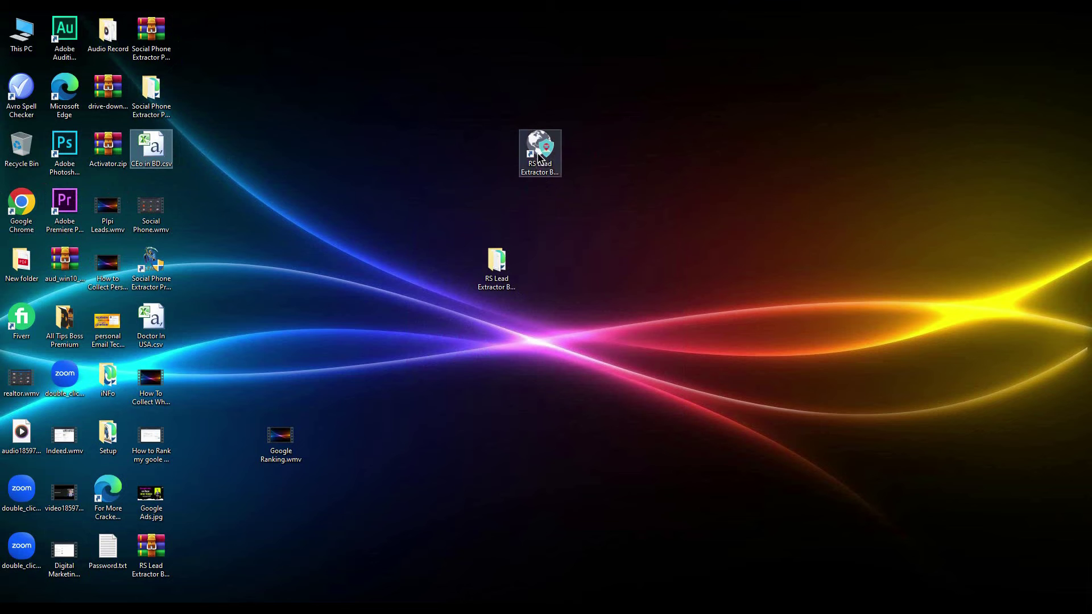
{"action": "left_click_drag", "start_coordinate": [539, 156], "coordinate": [496, 158]}
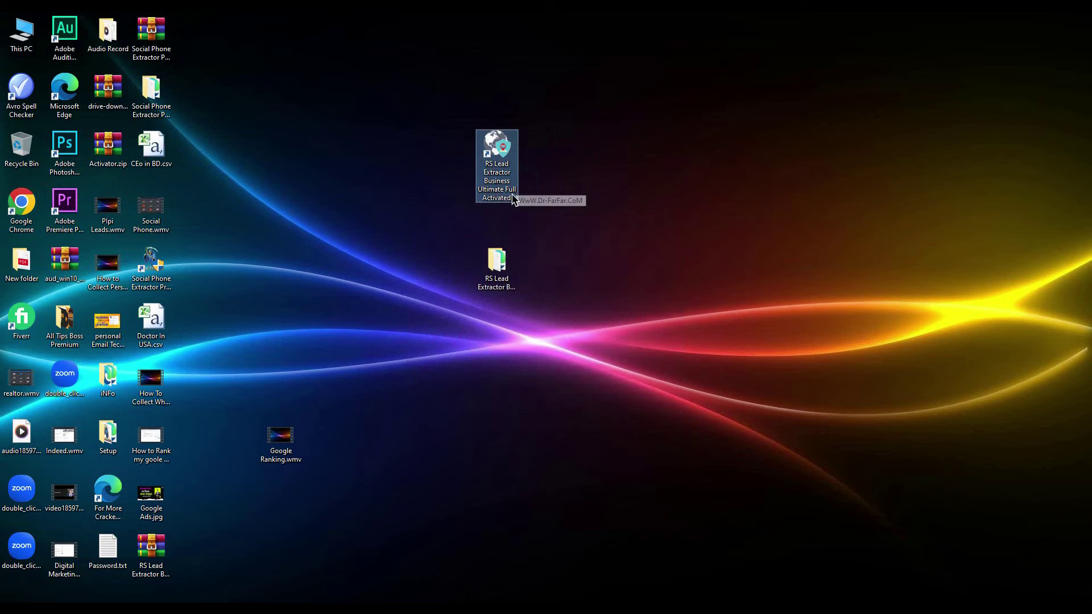
{"action": "left_click", "coordinate": [555, 191]}
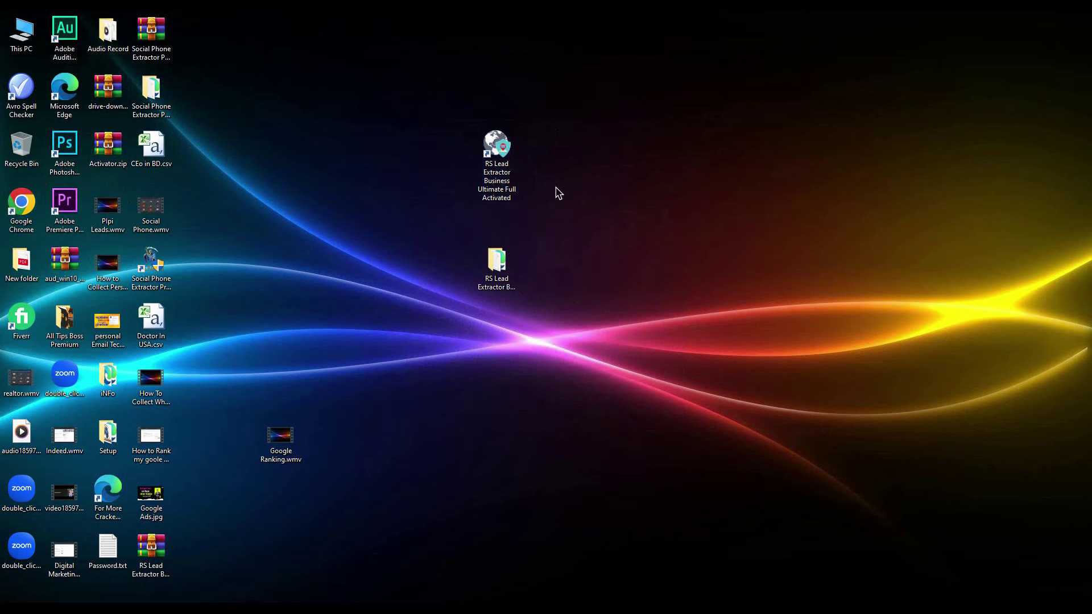
{"action": "left_click", "coordinate": [481, 134]}
{"action": "left_click", "coordinate": [575, 148]}
{"action": "left_click_drag", "start_coordinate": [499, 262], "coordinate": [251, 223]}
{"action": "left_click_drag", "start_coordinate": [499, 149], "coordinate": [543, 207]}
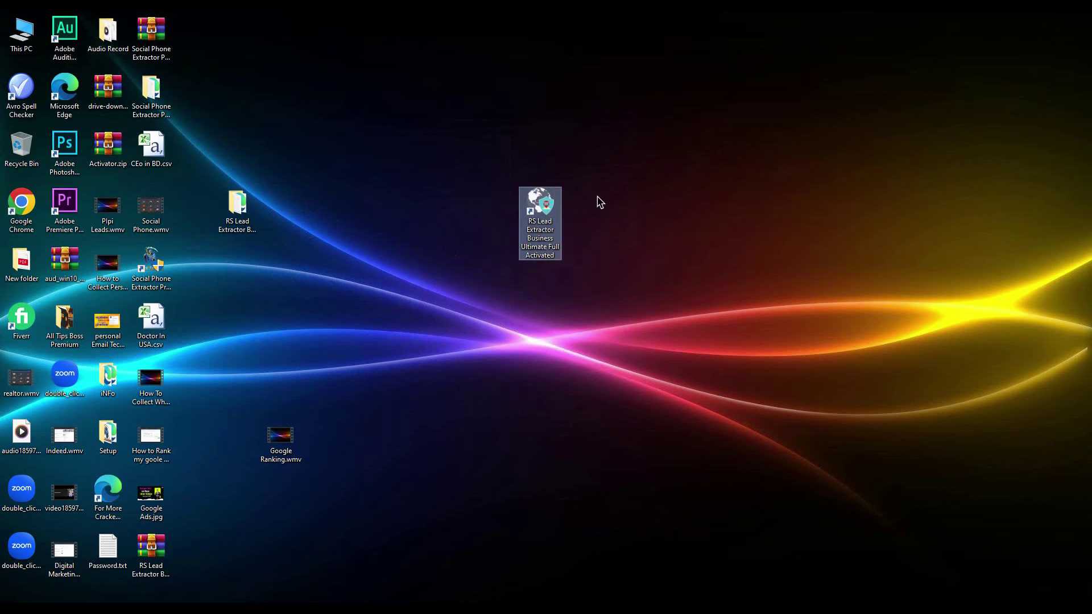
Launch RS Lead Extractor from its desktop shortcut with permission to make changes, and dismiss the startup notification
{"action": "double_click", "coordinate": [547, 212]}
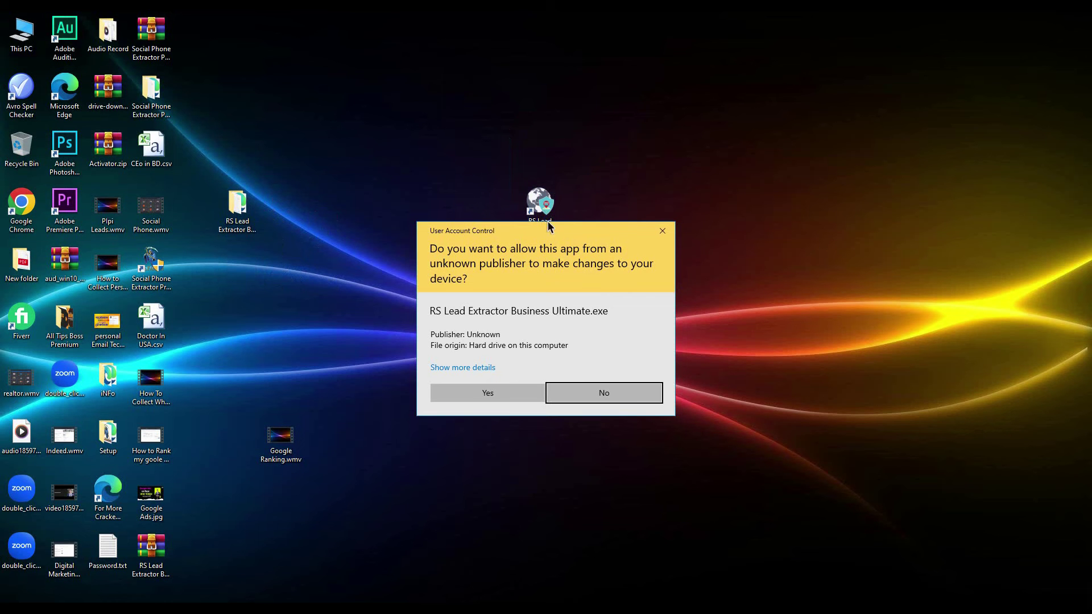
{"action": "left_click", "coordinate": [486, 393]}
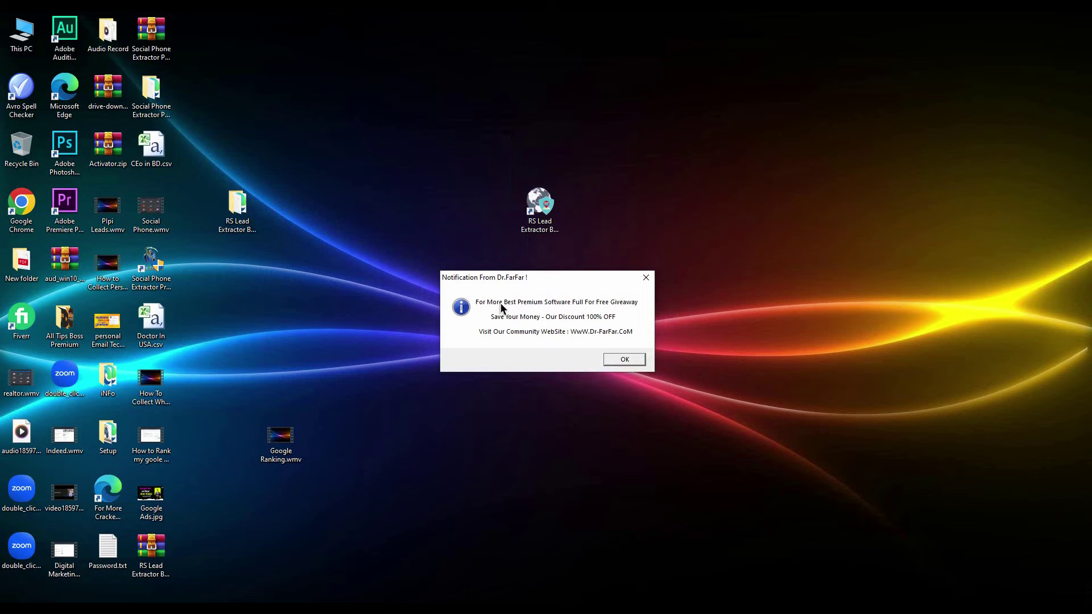
{"action": "left_click", "coordinate": [624, 359]}
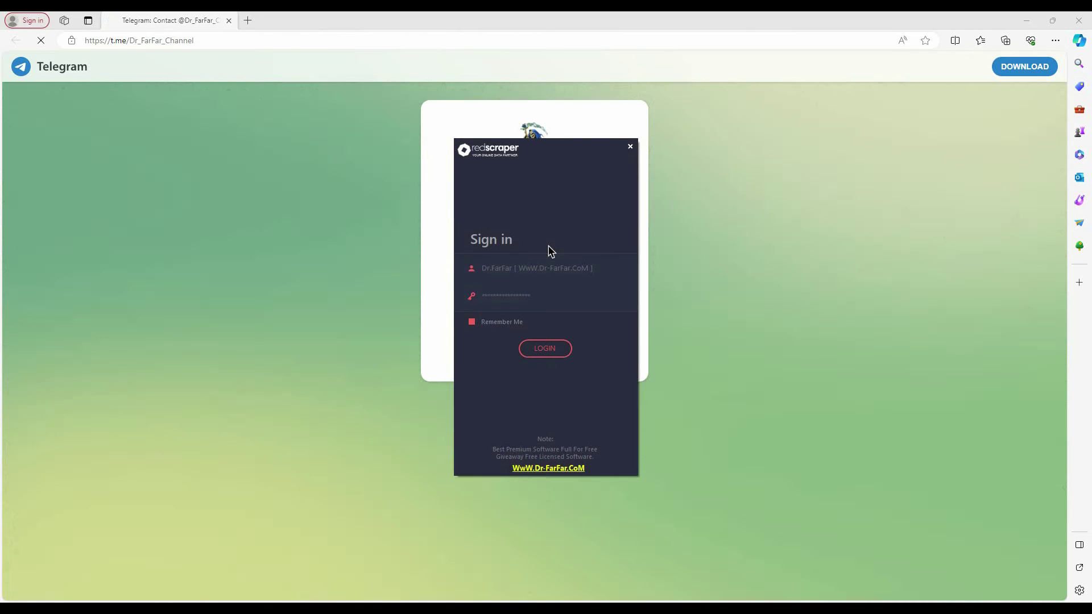
Close the Telegram page in the browser and log in to RS Lead Extractor with the prefilled credentials
{"action": "left_click", "coordinate": [1079, 21]}
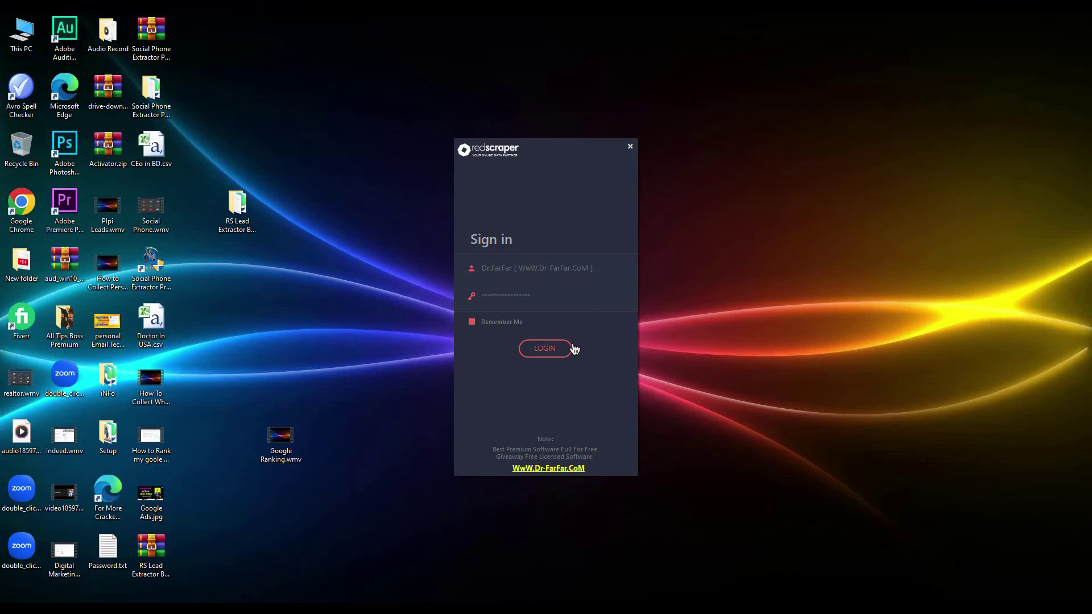
{"action": "left_click", "coordinate": [561, 351]}
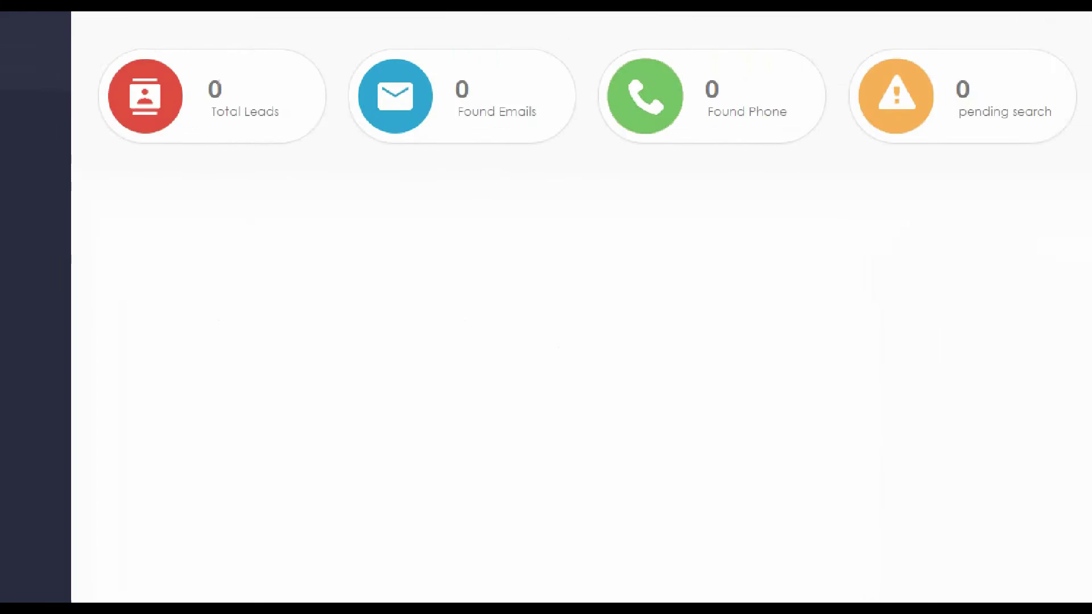
{"action": "left_click_drag", "start_coordinate": [152, 83], "coordinate": [284, 166]}
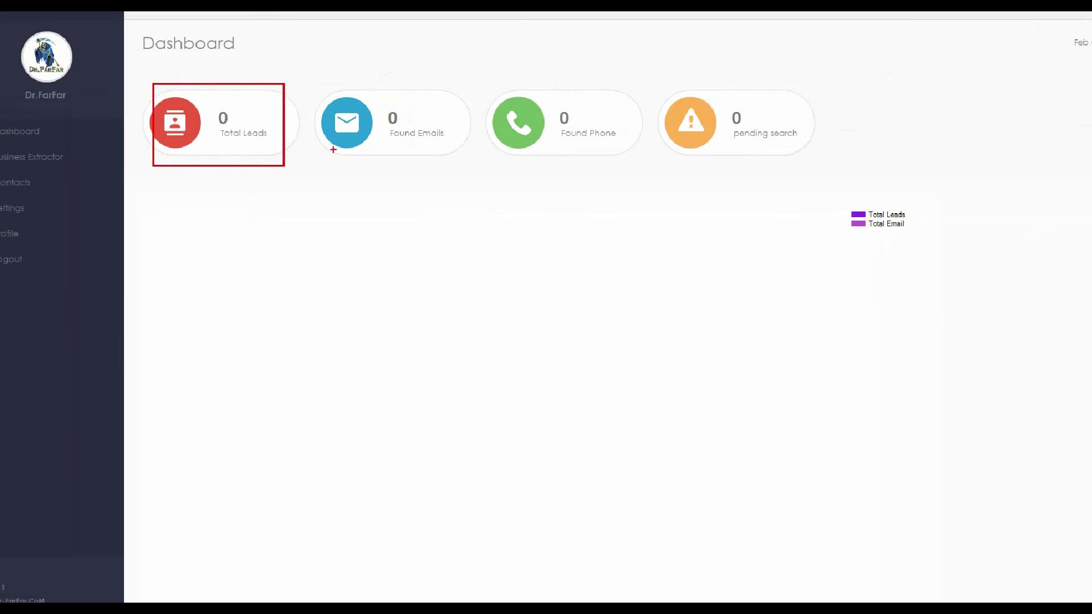
{"action": "mouse_move", "coordinate": [313, 91]}
{"action": "left_mouse_down"}
{"action": "mouse_move", "coordinate": [413, 147]}
{"action": "mouse_move", "coordinate": [458, 159]}
{"action": "left_mouse_up"}
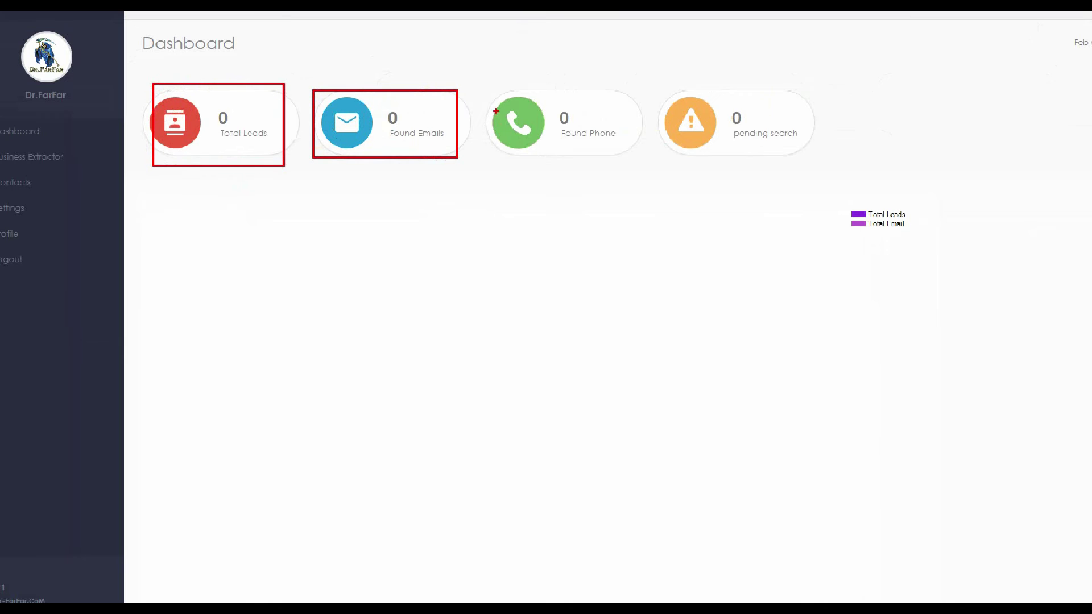
{"action": "left_click_drag", "start_coordinate": [493, 95], "coordinate": [607, 156]}
{"action": "left_click_drag", "start_coordinate": [658, 92], "coordinate": [809, 165]}
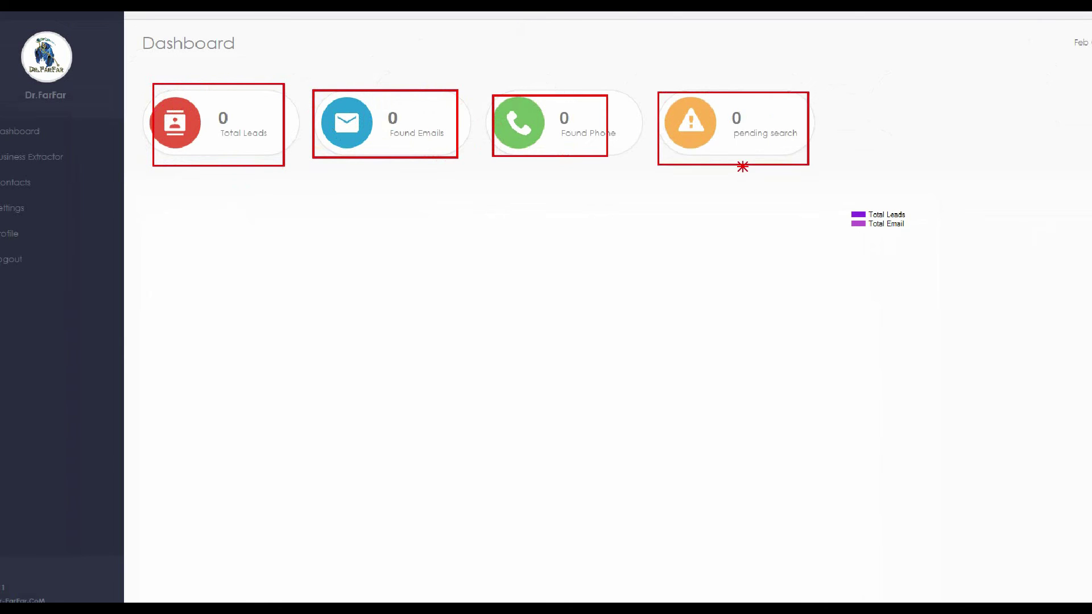
{"action": "key", "text": "Escape"}
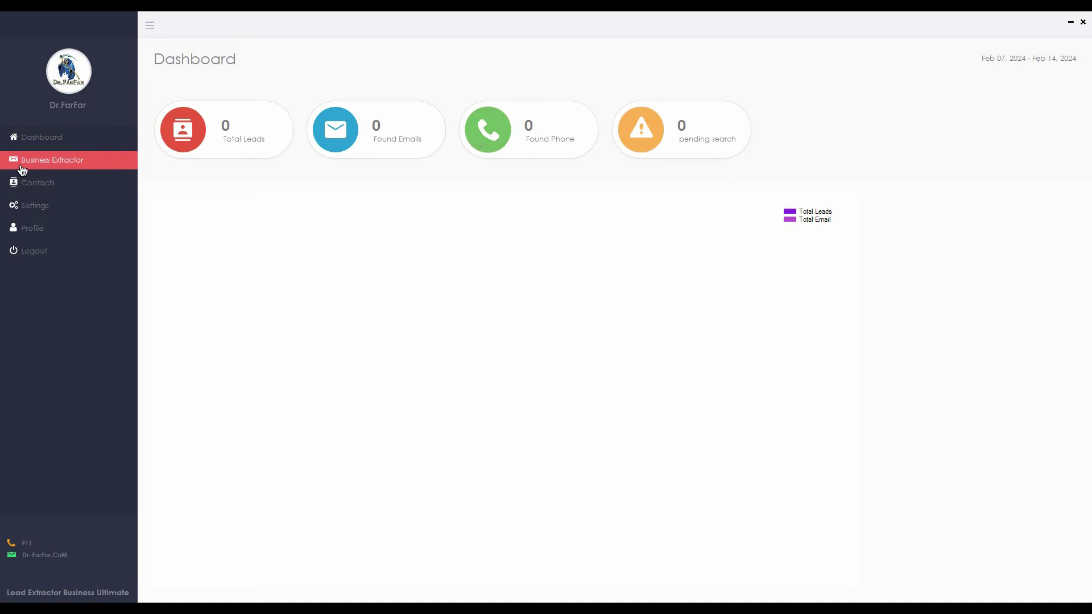
Look through the Contacts and Business Extractor pages, and check the current plan and validity in the profile details
{"action": "left_click", "coordinate": [64, 183]}
{"action": "left_click", "coordinate": [64, 165]}
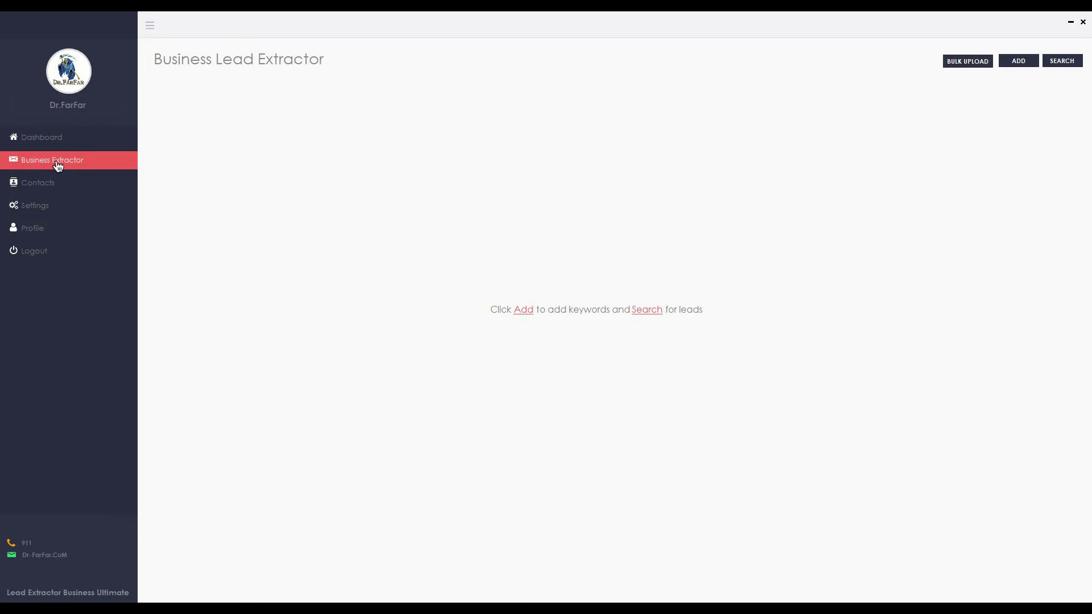
{"action": "left_click", "coordinate": [32, 233]}
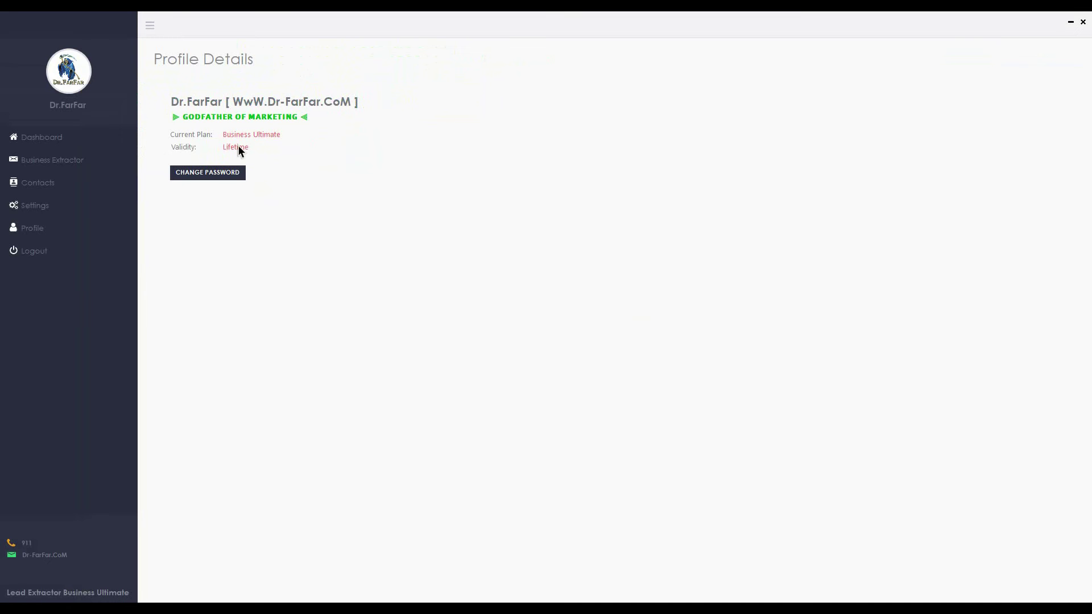
Examine the pending search, single keyword and bulk keyword upload dialogs of the Business Lead Extractor, closing each one
{"action": "left_click", "coordinate": [55, 168]}
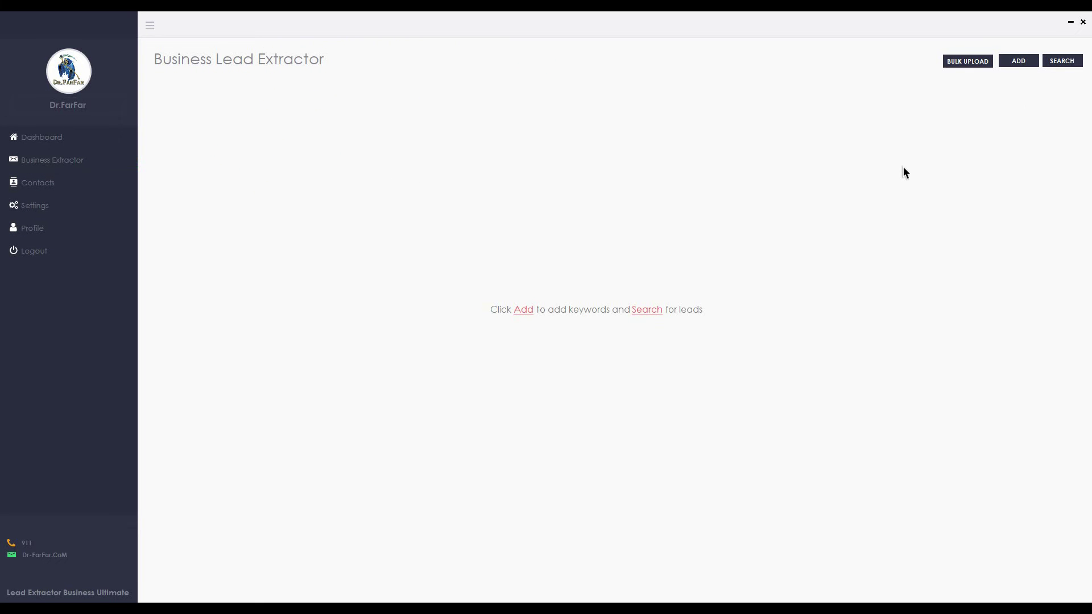
{"action": "left_click", "coordinate": [1072, 63]}
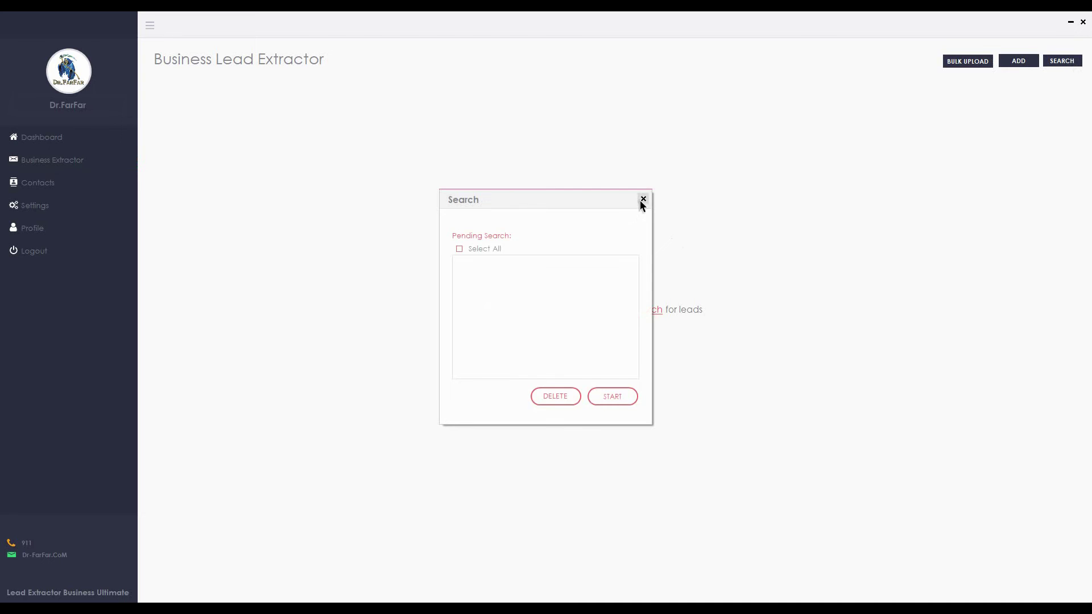
{"action": "left_click", "coordinate": [643, 198]}
{"action": "left_click", "coordinate": [1019, 60]}
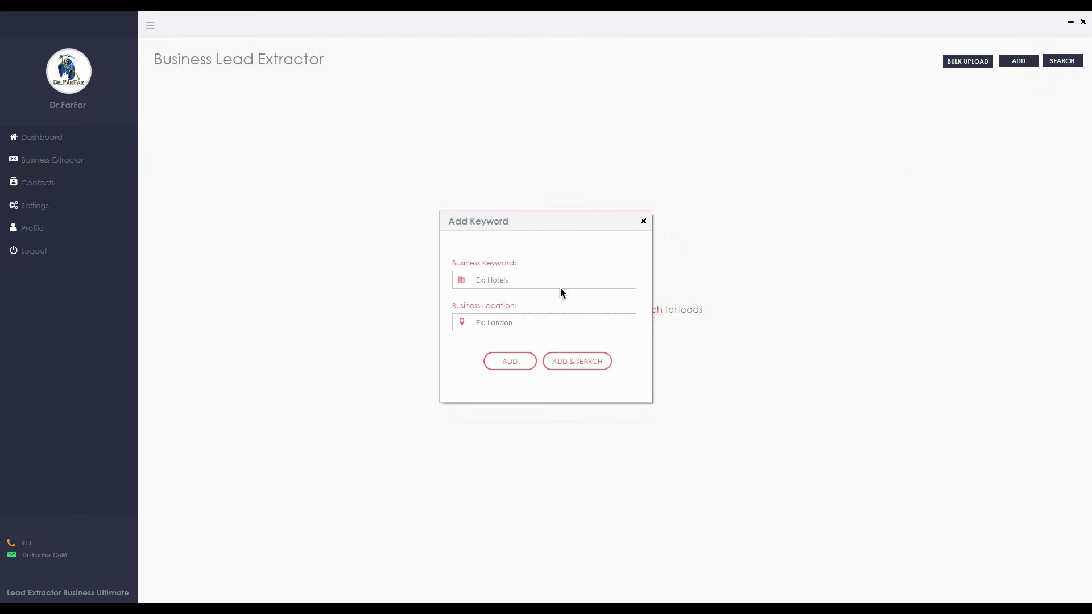
{"action": "left_click", "coordinate": [549, 278]}
{"action": "left_click", "coordinate": [644, 222]}
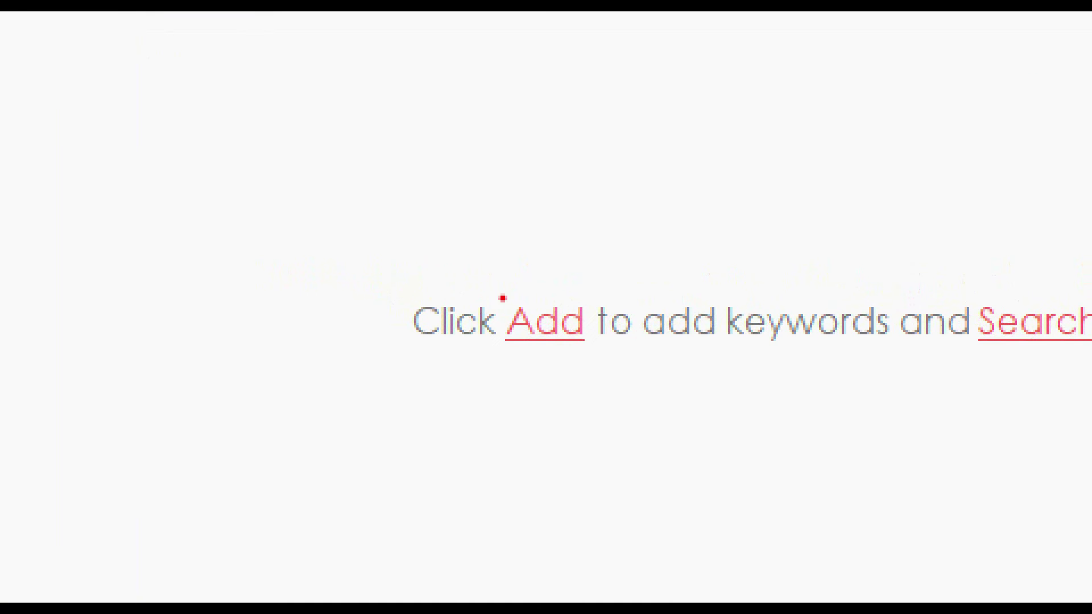
{"action": "left_click", "coordinate": [544, 321]}
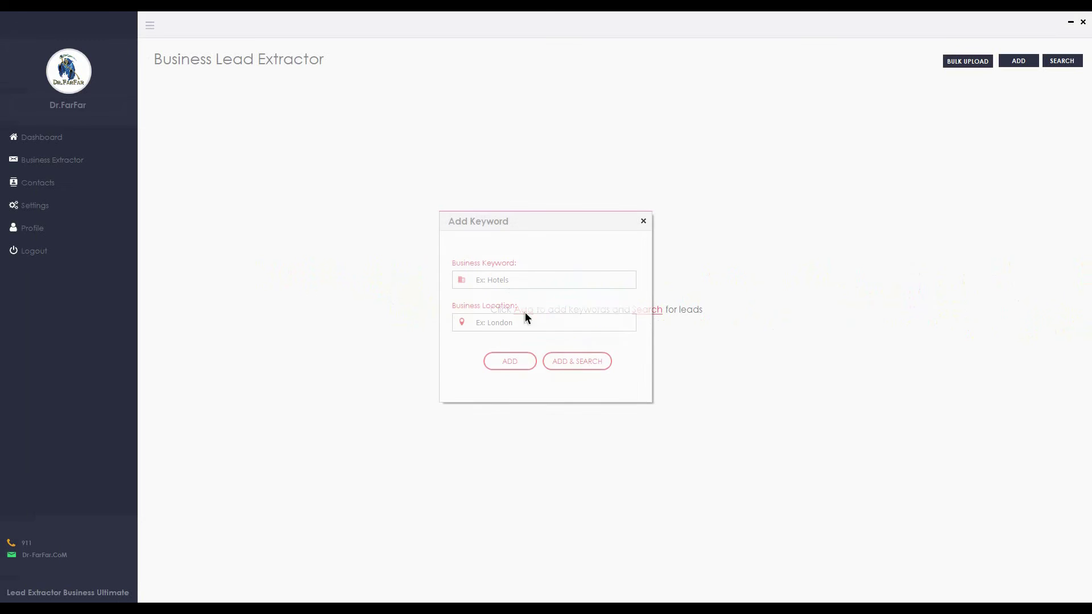
{"action": "left_click", "coordinate": [643, 222]}
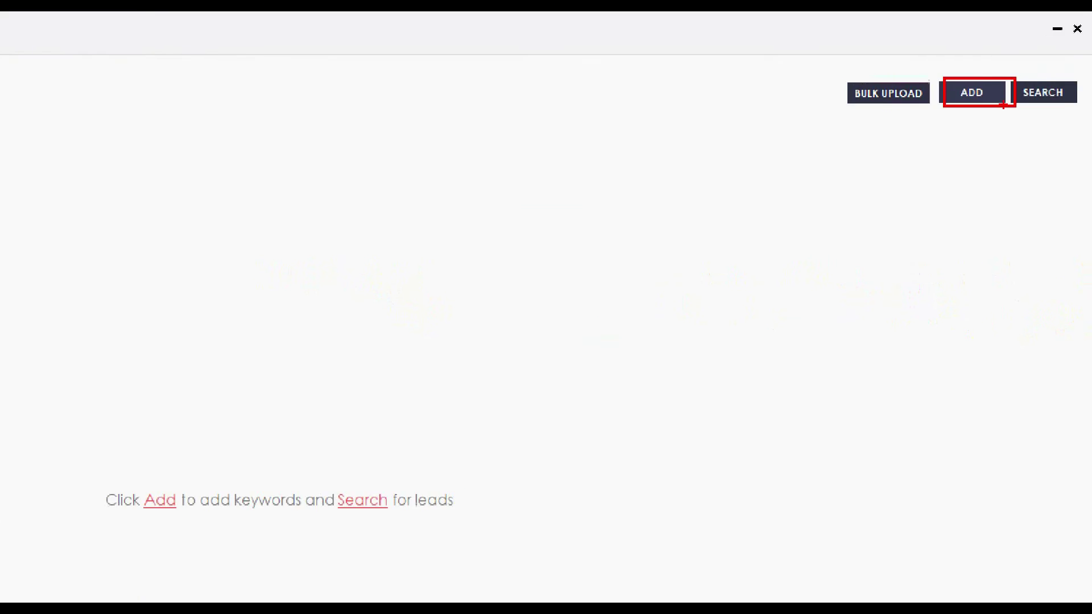
{"action": "left_click", "coordinate": [977, 61]}
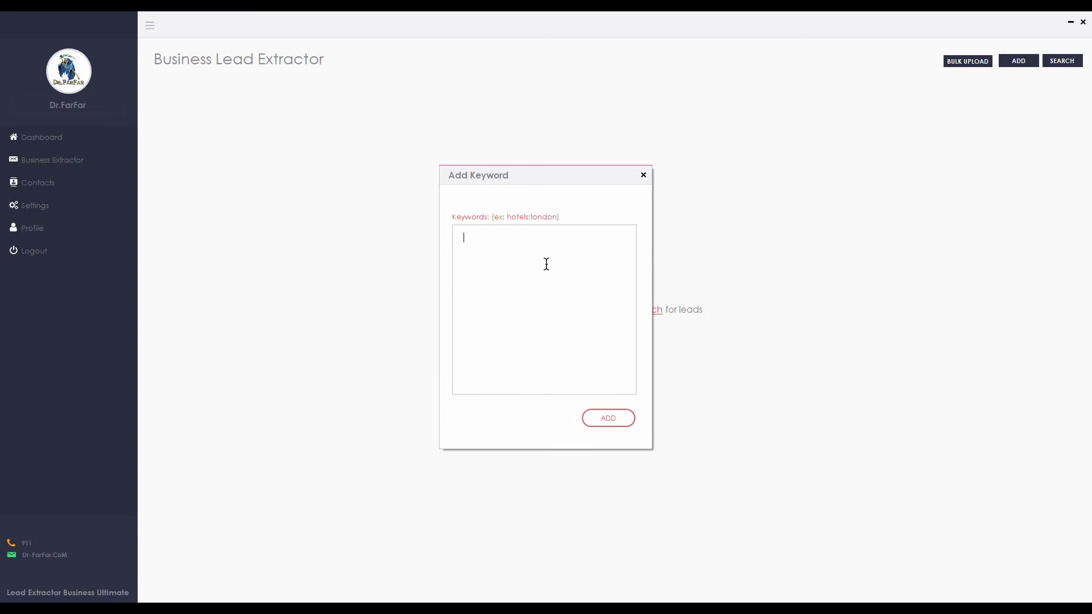
{"action": "left_click", "coordinate": [643, 175]}
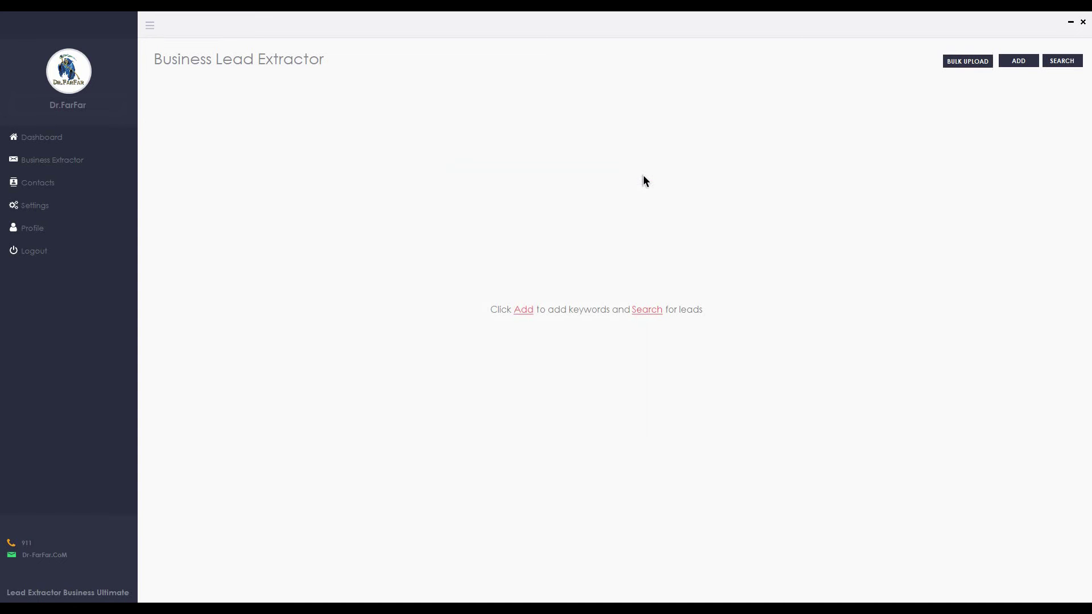
{"action": "mouse_move", "coordinate": [450, 574]}
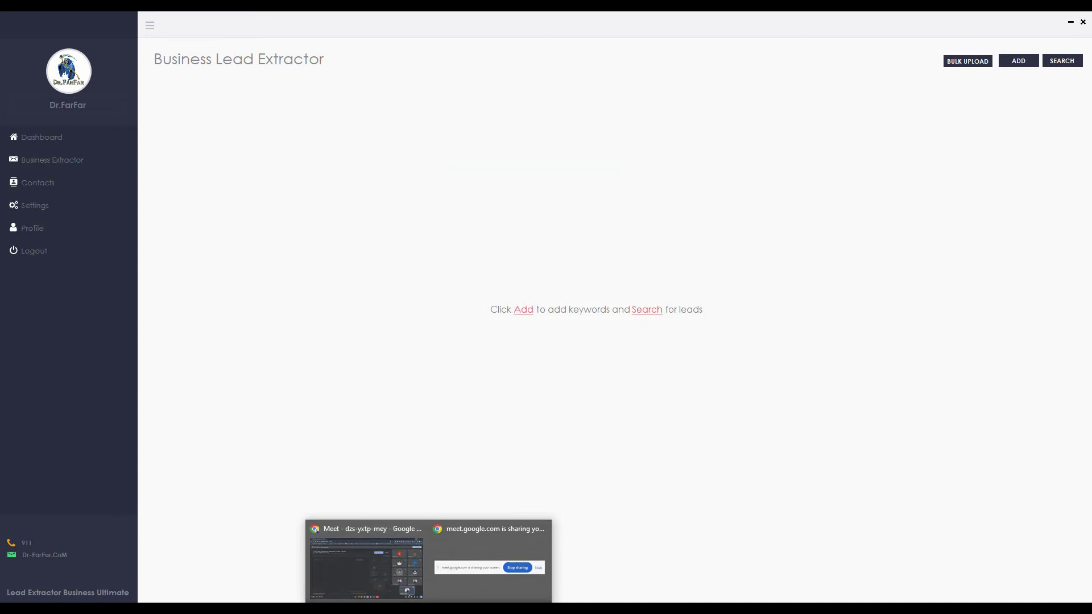
{"action": "left_click", "coordinate": [361, 563]}
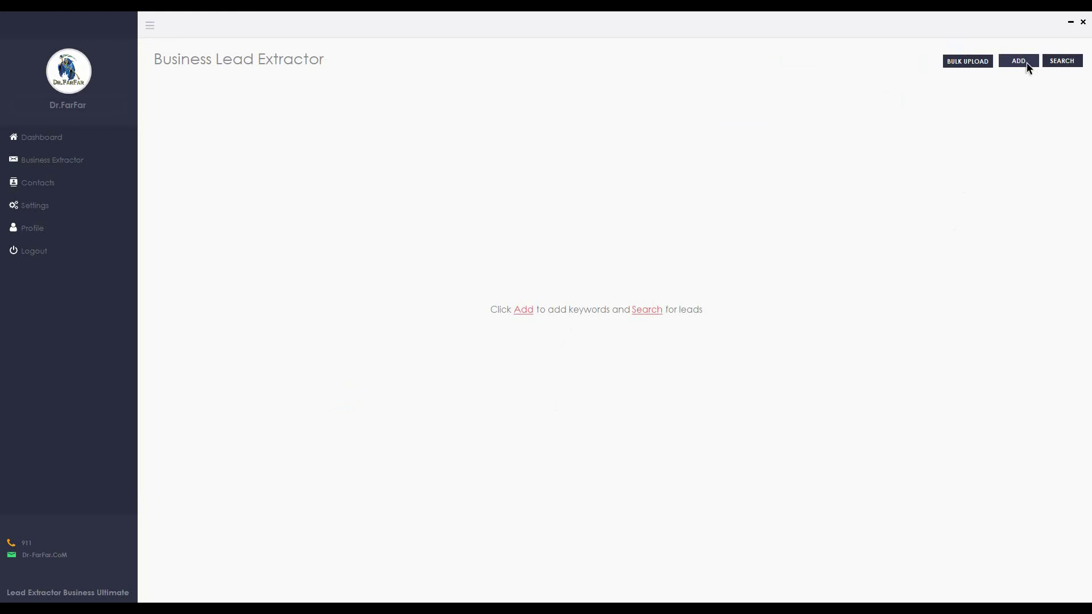
Start a new search keyword in the Business Lead Extractor with Real Estate Agent as the business keyword
{"action": "left_click", "coordinate": [1018, 61]}
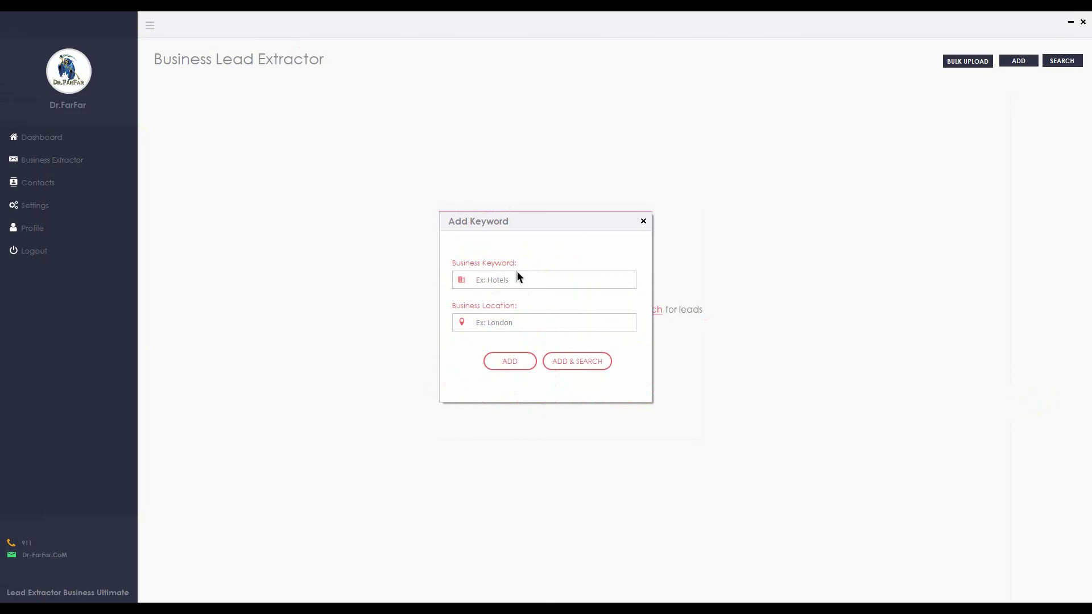
{"action": "left_click", "coordinate": [515, 278]}
{"action": "left_click", "coordinate": [509, 320]}
{"action": "left_click", "coordinate": [509, 278]}
{"action": "type", "text": "Real"}
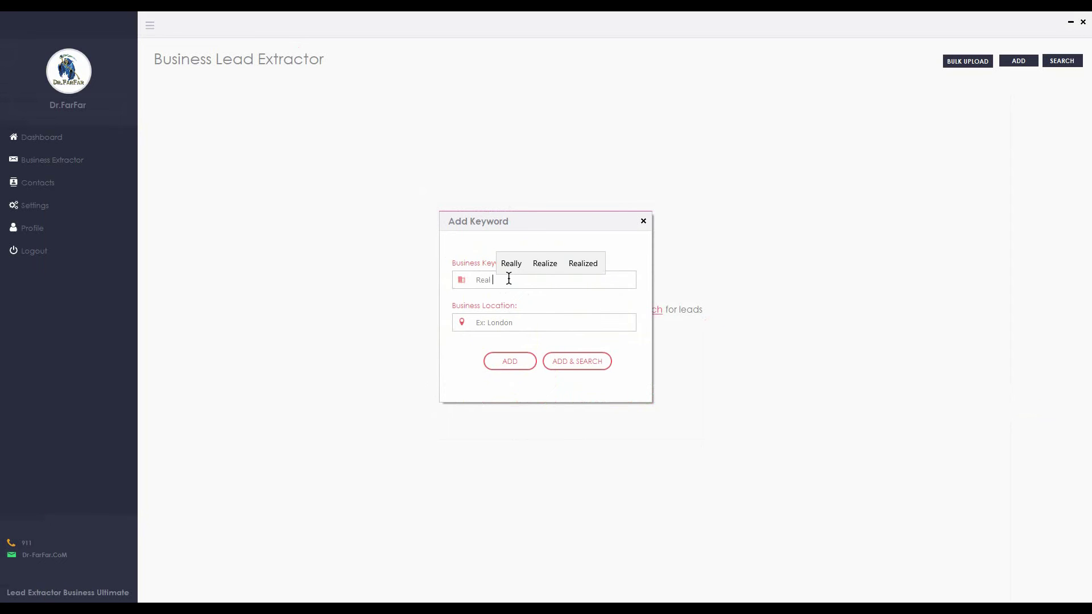
{"action": "type", "text": " Estate"}
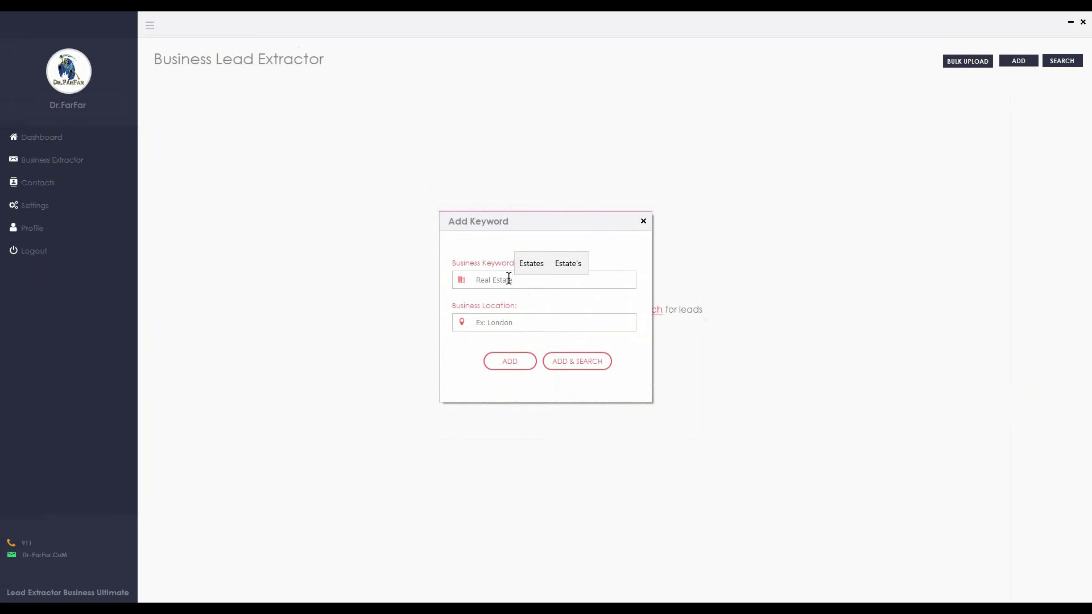
{"action": "type", "text": " Agent"}
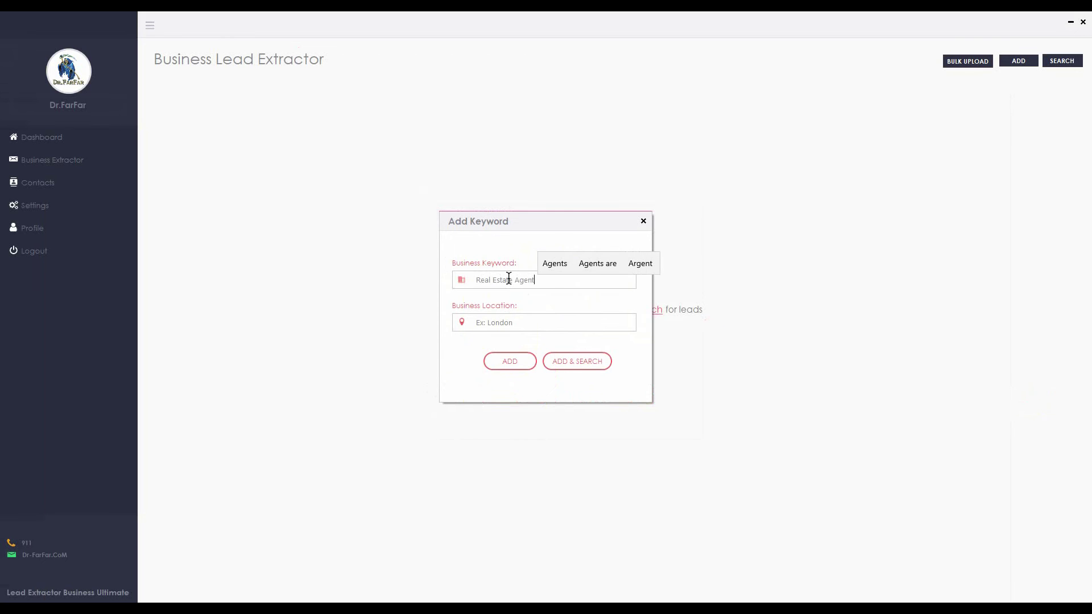
{"action": "left_click_drag", "start_coordinate": [543, 282], "coordinate": [476, 280]}
Set the business location to Florida, then add the keyword and run the search
{"action": "left_click", "coordinate": [528, 323]}
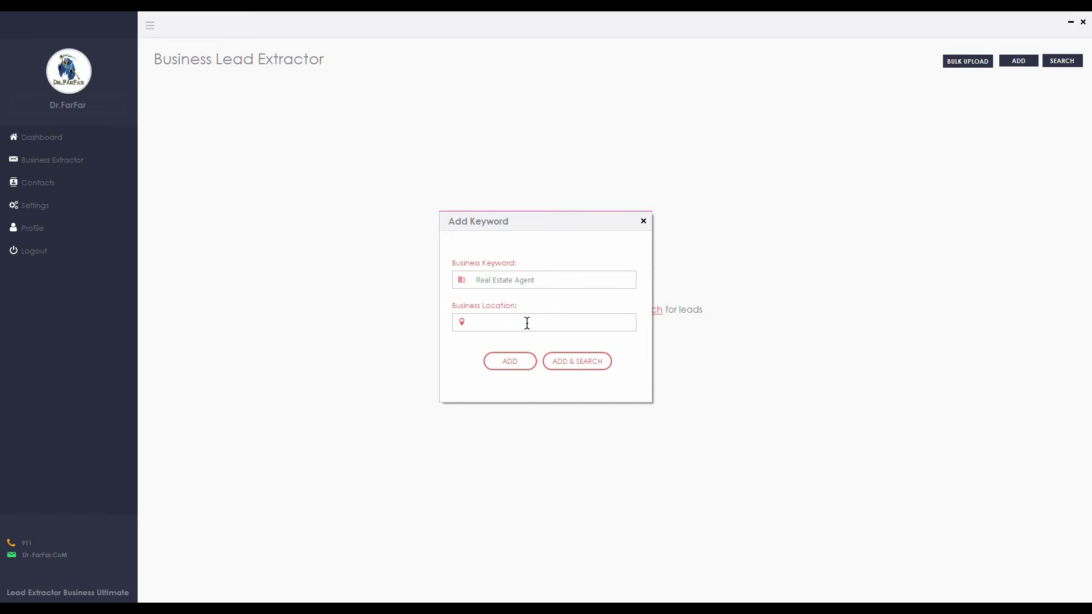
{"action": "type", "text": "Flori"}
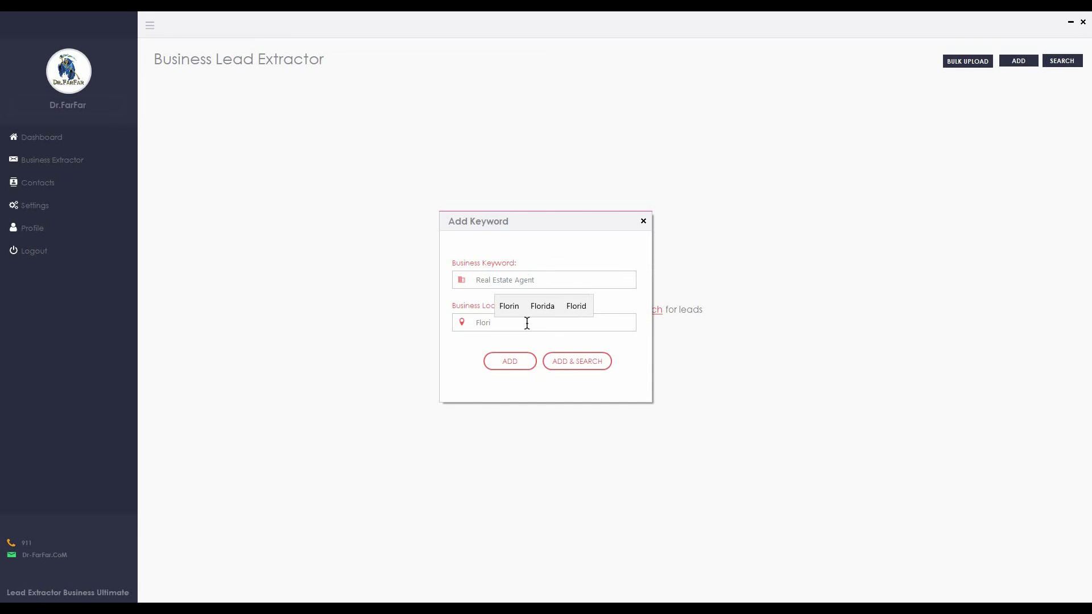
{"action": "left_click", "coordinate": [539, 310]}
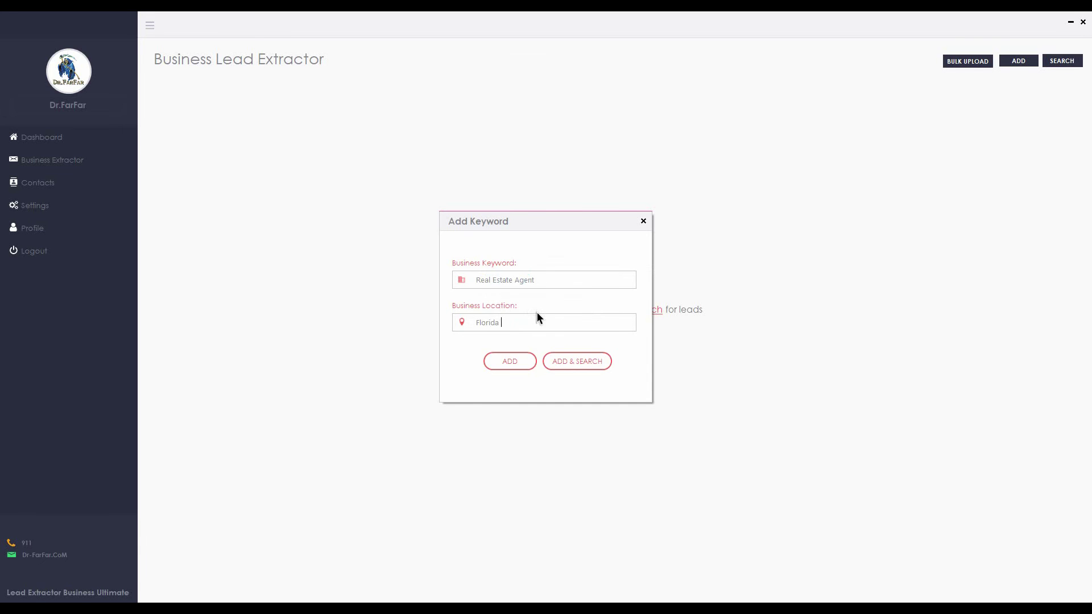
{"action": "left_click", "coordinate": [580, 364]}
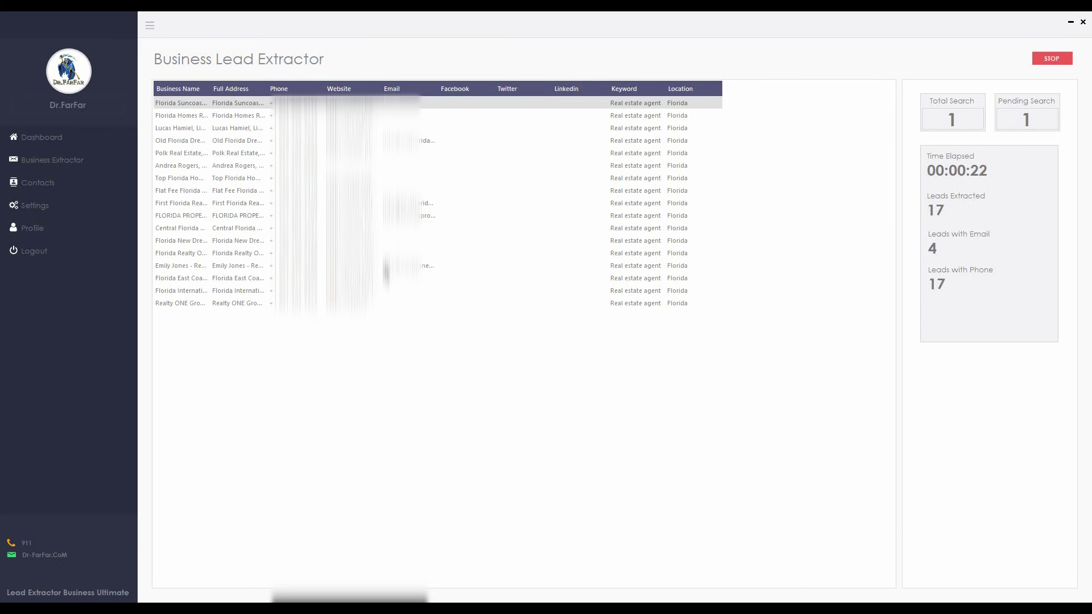
Examine the email entries of the first Florida leads as the extraction runs
{"action": "left_click", "coordinate": [387, 265]}
{"action": "left_click", "coordinate": [398, 215]}
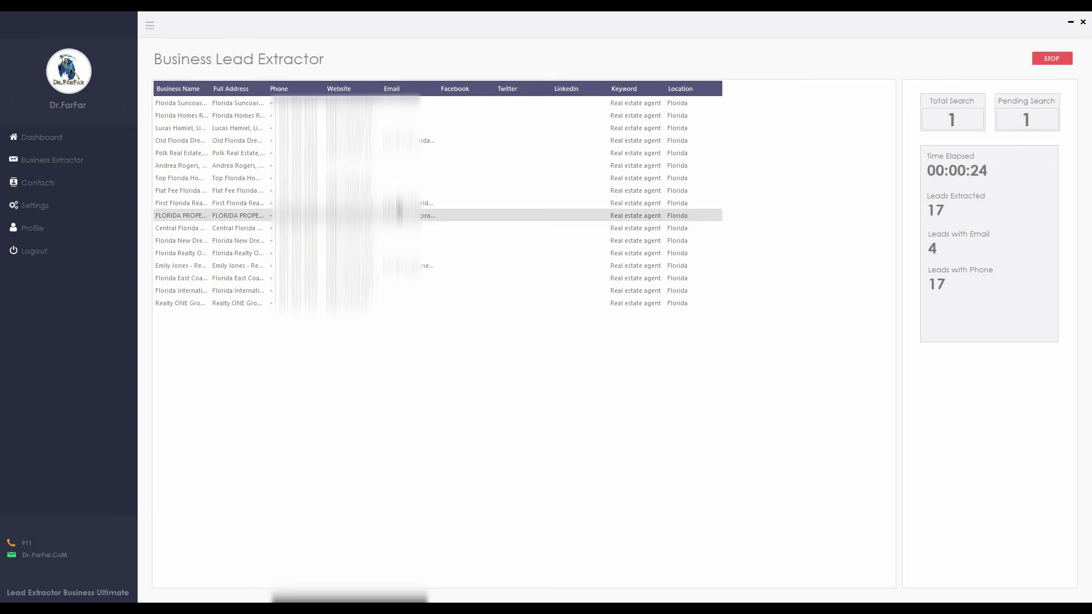
{"action": "left_click", "coordinate": [400, 204]}
{"action": "left_click", "coordinate": [404, 141]}
{"action": "left_click", "coordinate": [405, 203]}
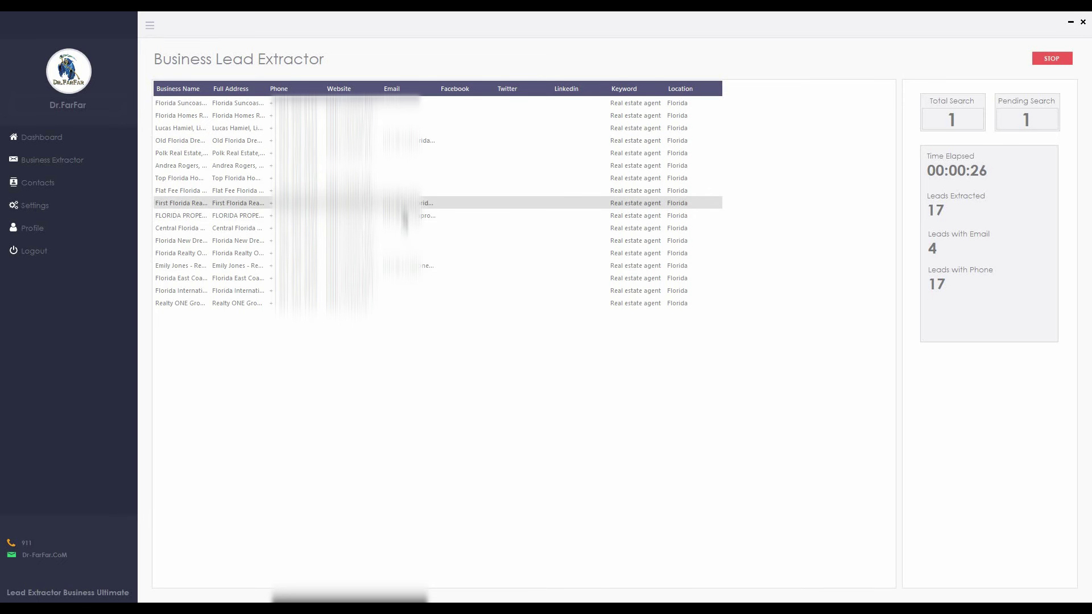
{"action": "left_click", "coordinate": [405, 215]}
{"action": "left_click", "coordinate": [405, 266]}
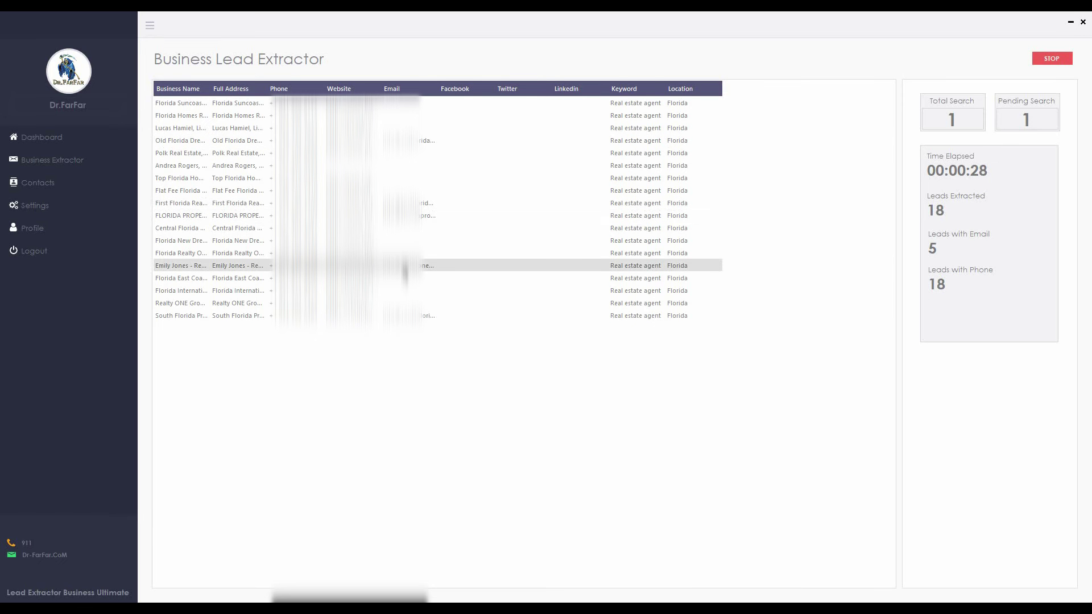
{"action": "left_click", "coordinate": [401, 315]}
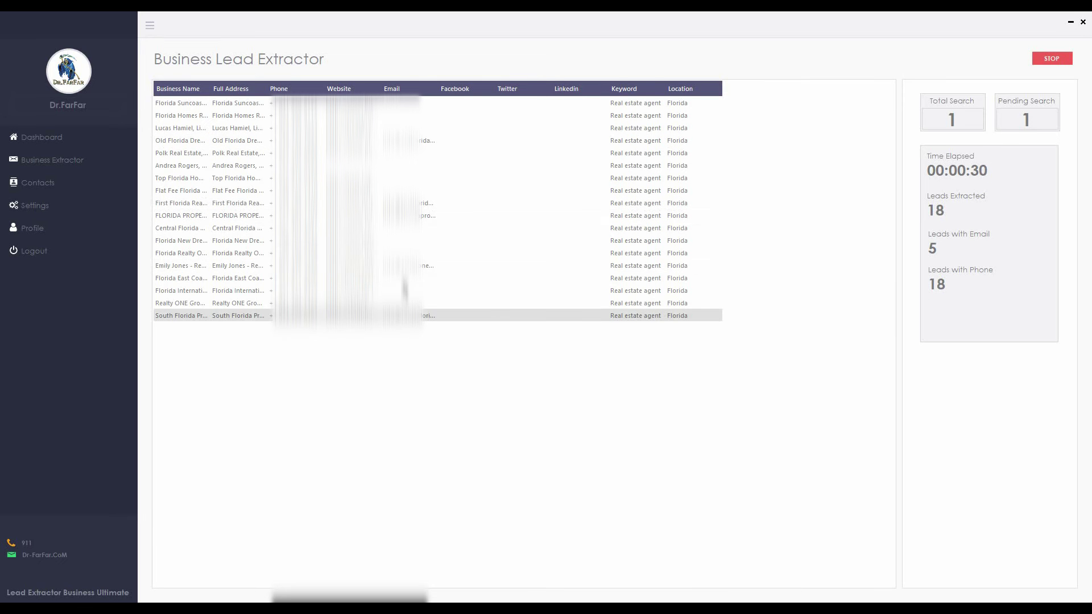
{"action": "left_click", "coordinate": [405, 265]}
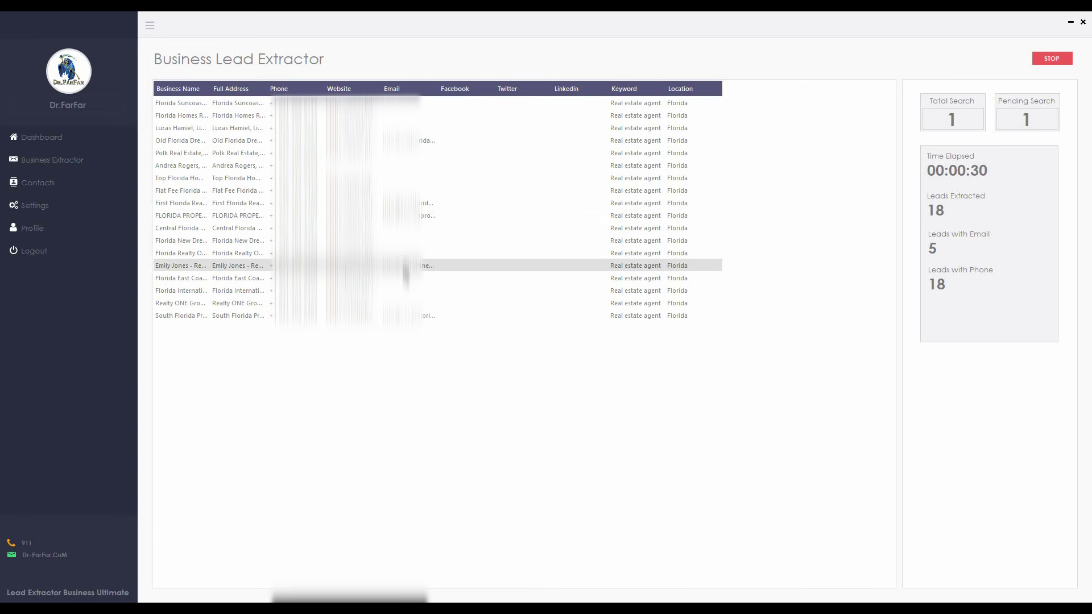
{"action": "left_click", "coordinate": [419, 203]}
{"action": "left_click", "coordinate": [419, 142]}
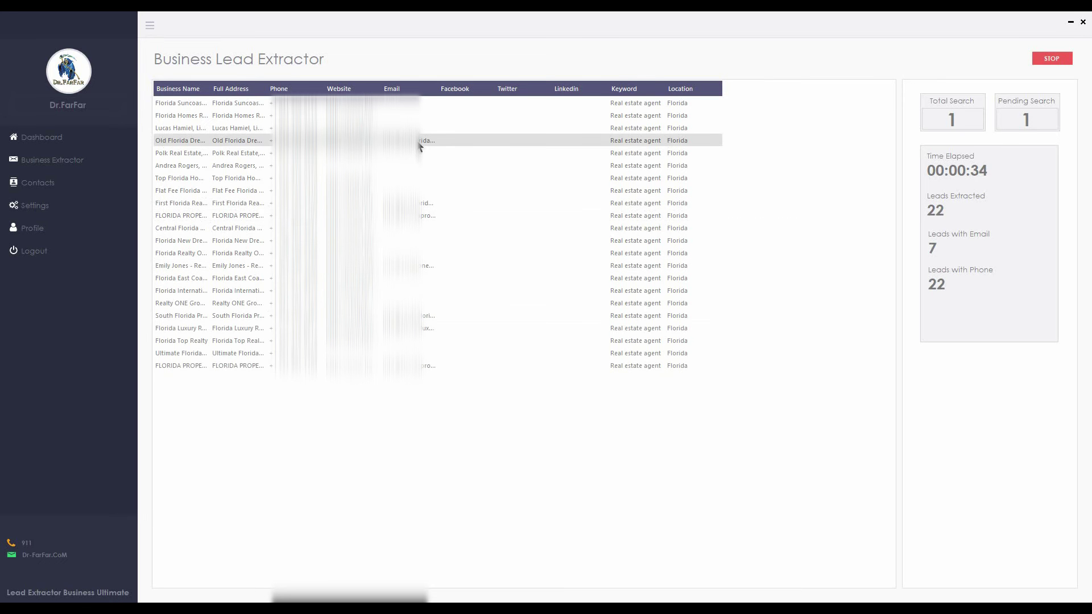
{"action": "left_click", "coordinate": [408, 367]}
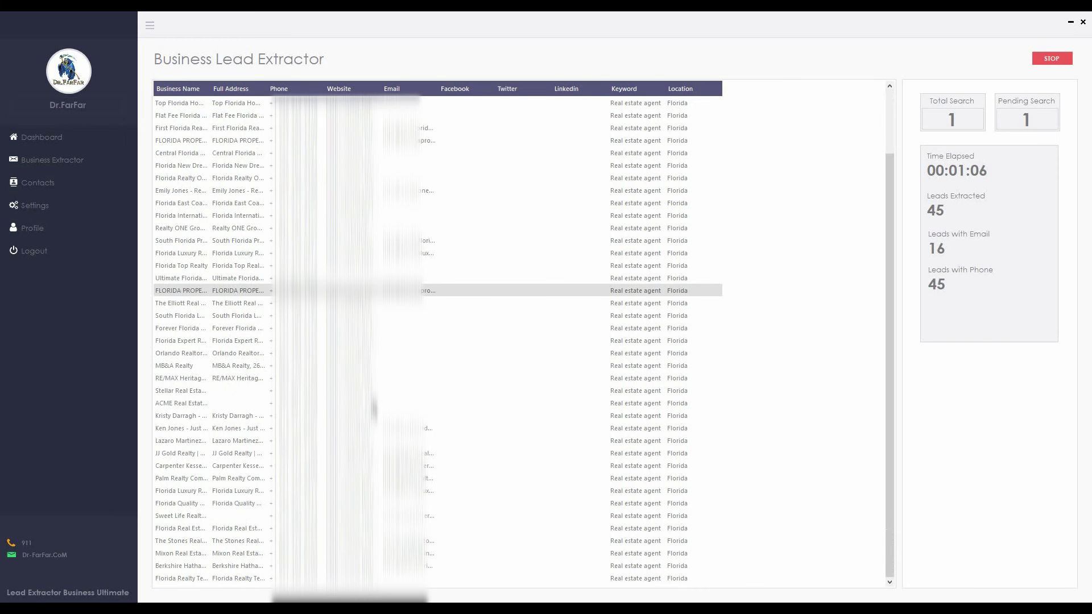
Check the email entries of the newer leads lower in the results, such as the realty companies near the list's end
{"action": "left_click", "coordinate": [385, 430]}
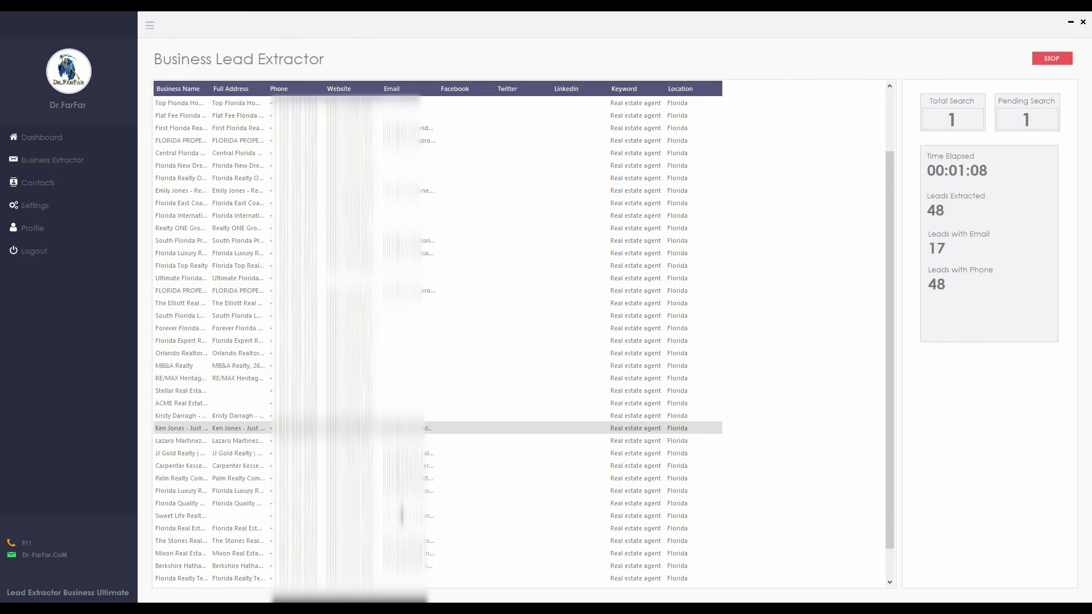
{"action": "left_click", "coordinate": [428, 569]}
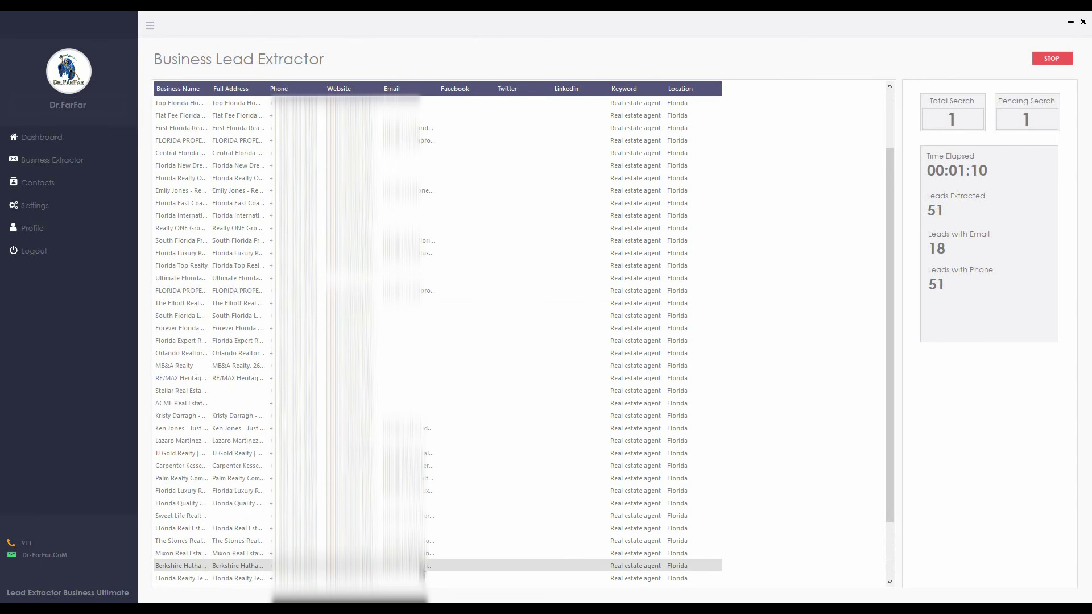
{"action": "left_click", "coordinate": [387, 430]}
{"action": "left_click", "coordinate": [409, 503]}
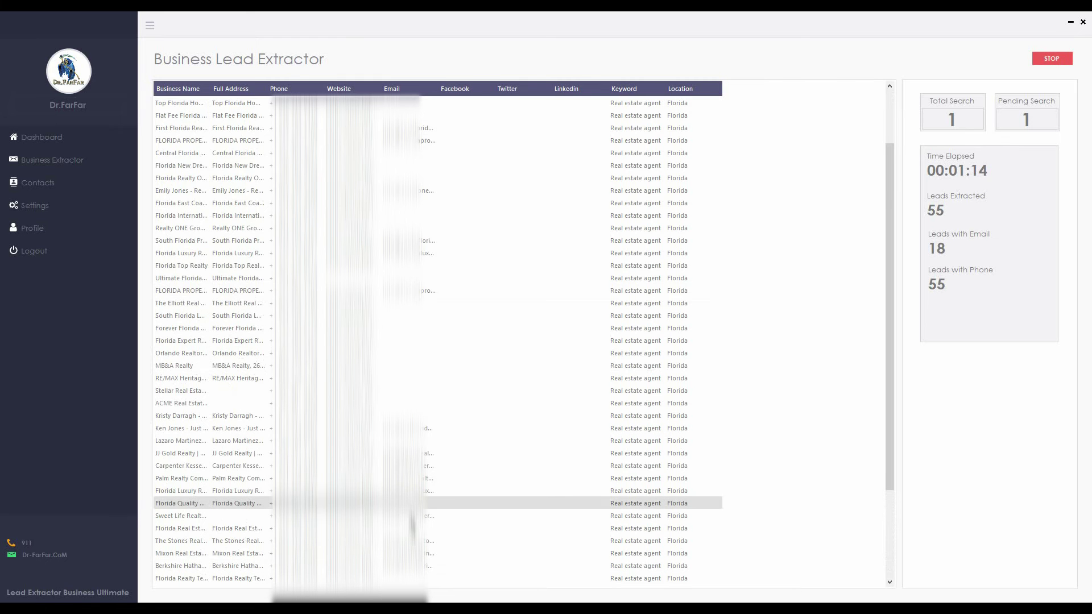
{"action": "left_click", "coordinate": [410, 516]}
{"action": "left_click", "coordinate": [410, 553]}
{"action": "left_click", "coordinate": [407, 566]}
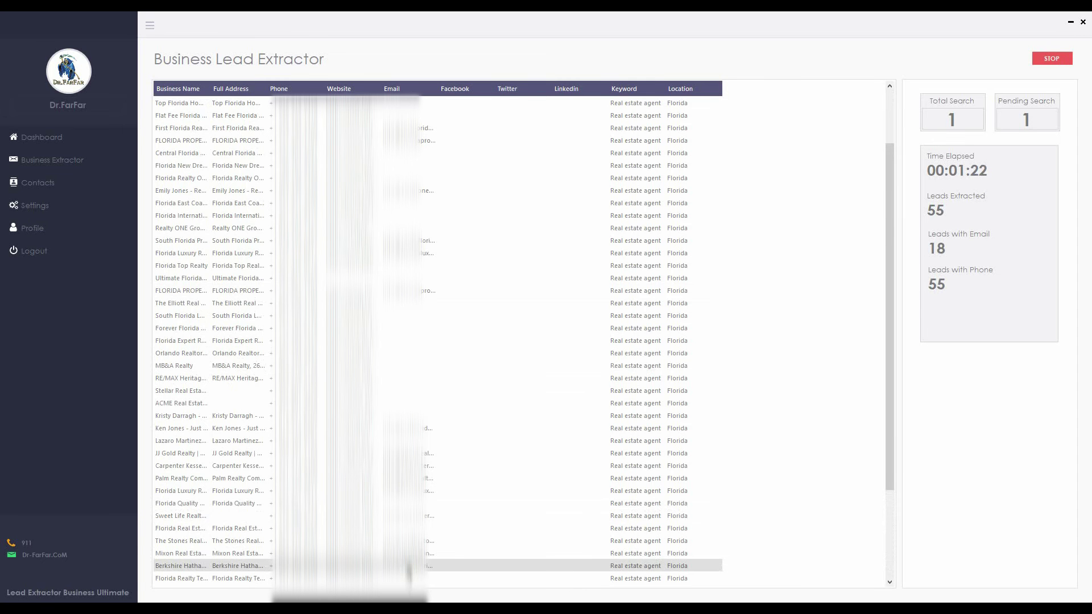
Look through the whole list of extracted leads, including the Facebook, Twitter and LinkedIn columns
{"action": "scroll", "coordinate": [438, 341], "scroll_direction": "down", "scroll_amount": 3}
{"action": "scroll", "coordinate": [410, 433], "scroll_direction": "up", "scroll_amount": 2}
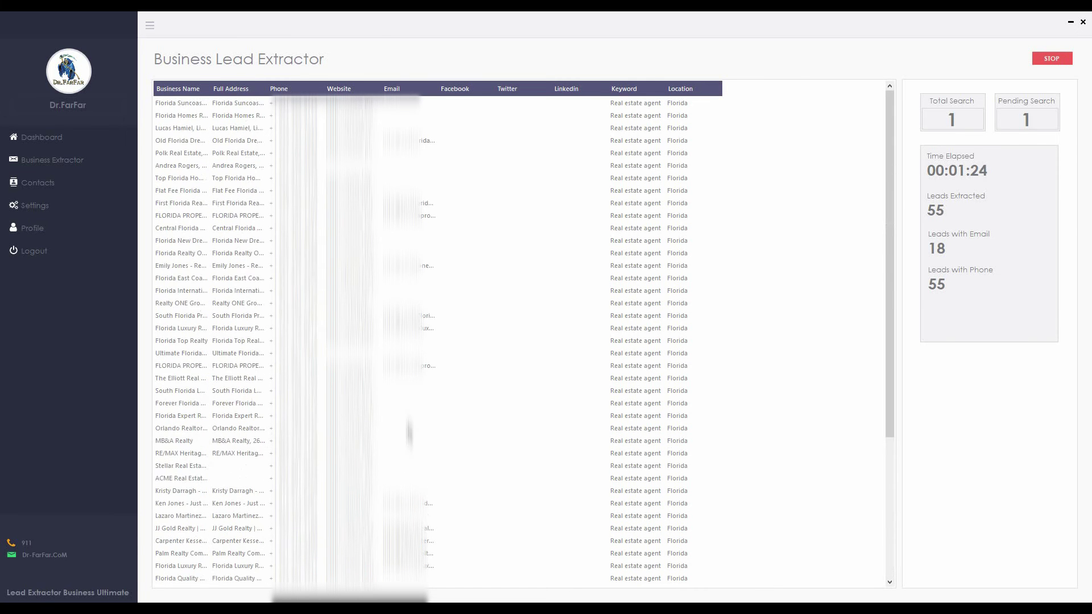
{"action": "scroll", "coordinate": [409, 512], "scroll_direction": "up", "scroll_amount": 5}
{"action": "scroll", "coordinate": [406, 546], "scroll_direction": "down", "scroll_amount": 5}
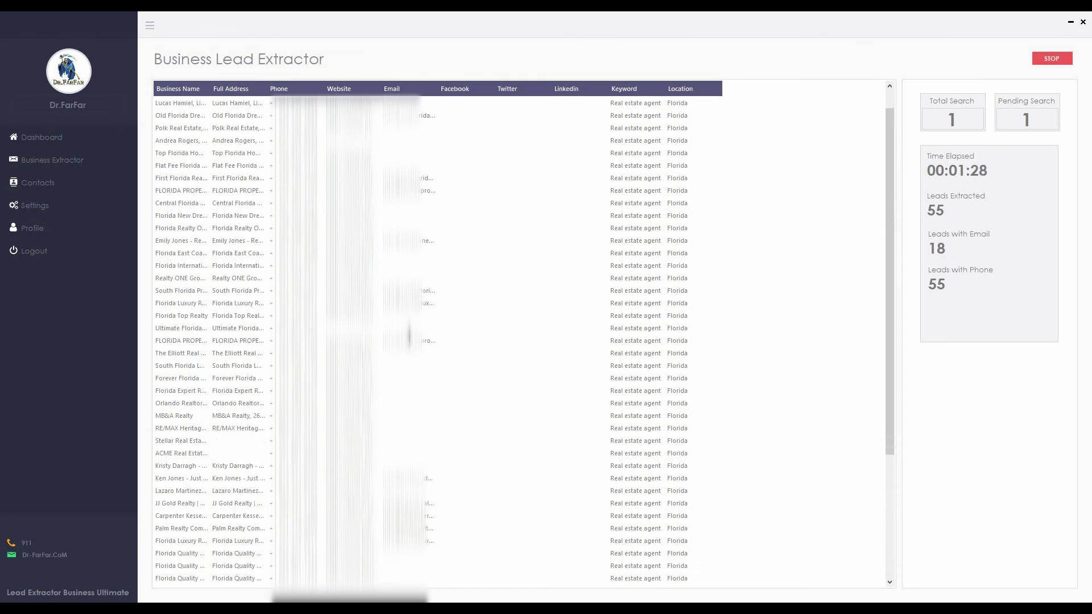
{"action": "scroll", "coordinate": [428, 371], "scroll_direction": "up", "scroll_amount": 5}
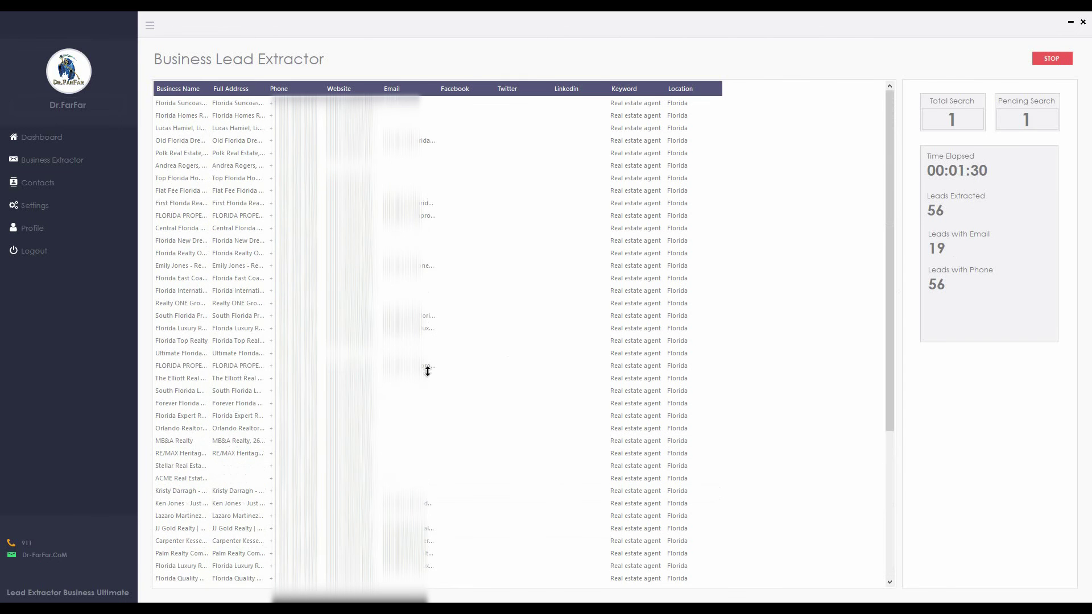
{"action": "scroll", "coordinate": [428, 371], "scroll_direction": "down", "scroll_amount": 4}
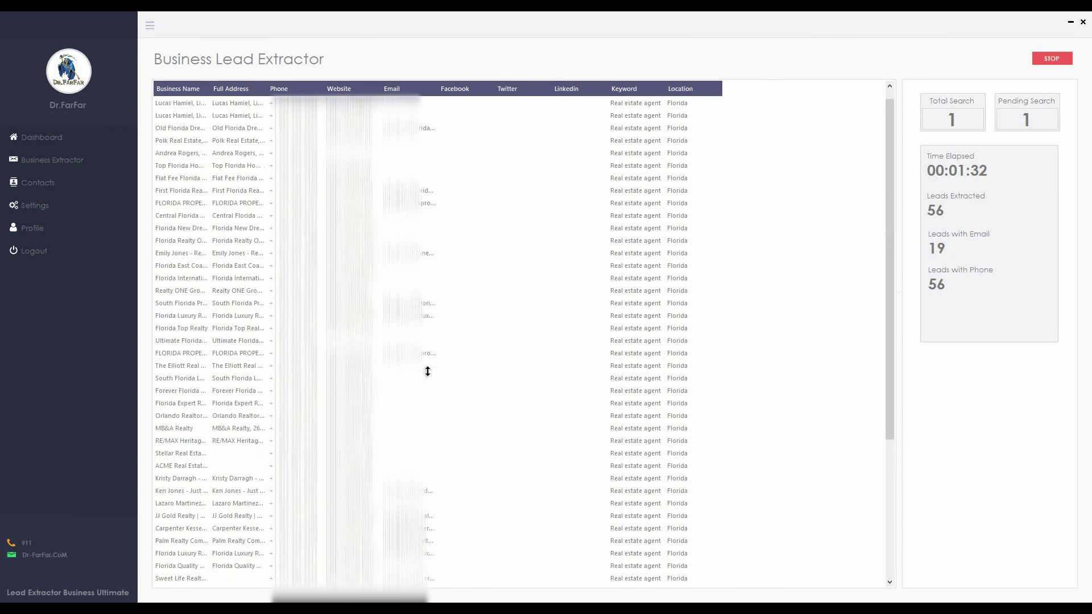
{"action": "scroll", "coordinate": [428, 371], "scroll_direction": "up", "scroll_amount": 4}
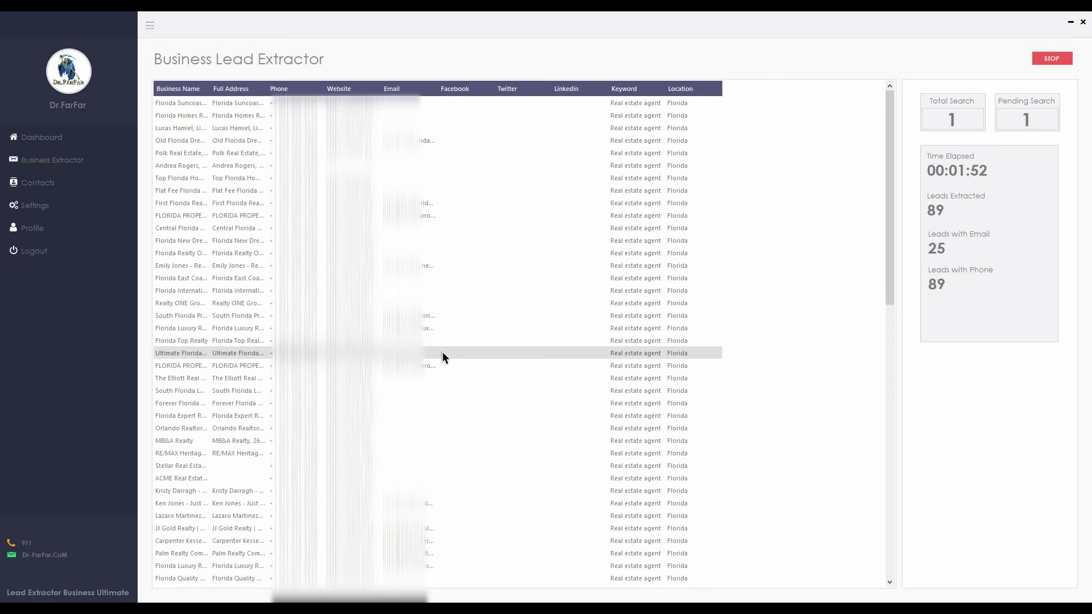
{"action": "scroll", "coordinate": [443, 356], "scroll_direction": "down", "scroll_amount": 15}
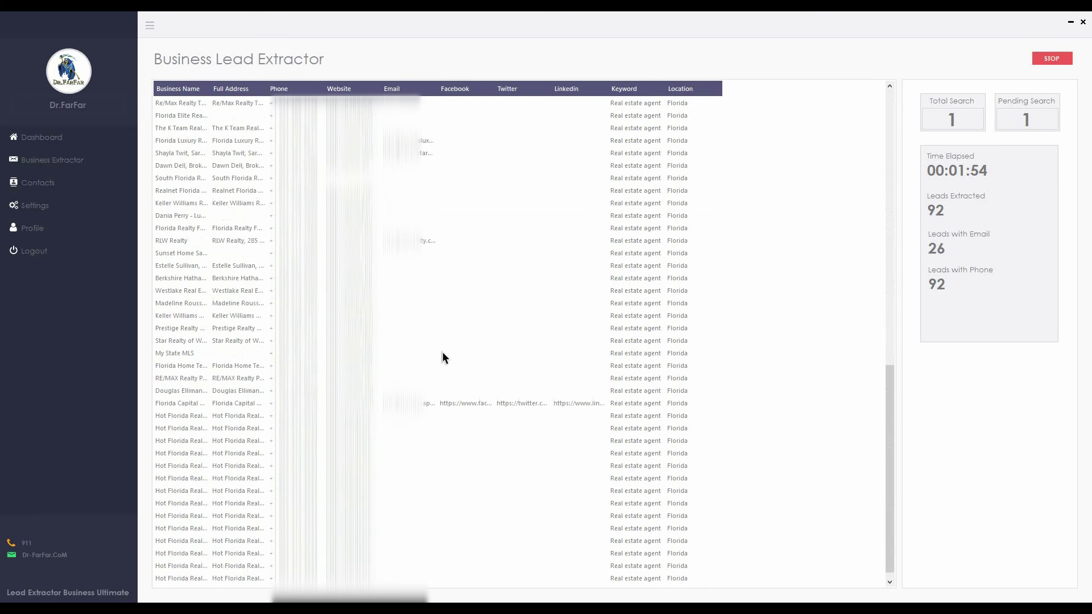
{"action": "scroll", "coordinate": [442, 357], "scroll_direction": "up", "scroll_amount": 6}
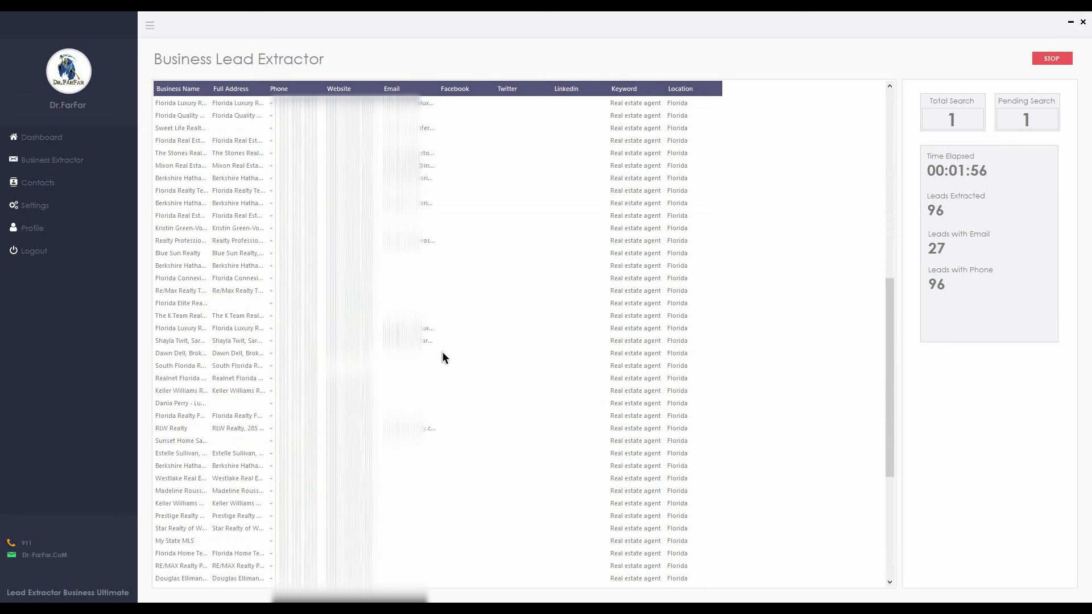
{"action": "scroll", "coordinate": [444, 358], "scroll_direction": "up", "scroll_amount": 4}
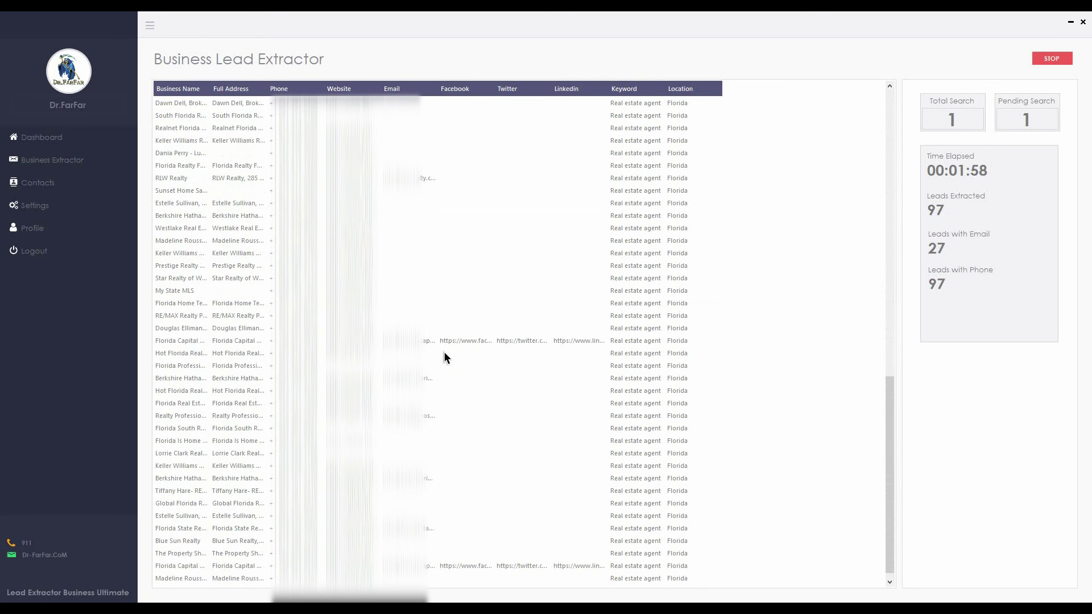
{"action": "scroll", "coordinate": [445, 353], "scroll_direction": "up", "scroll_amount": 8}
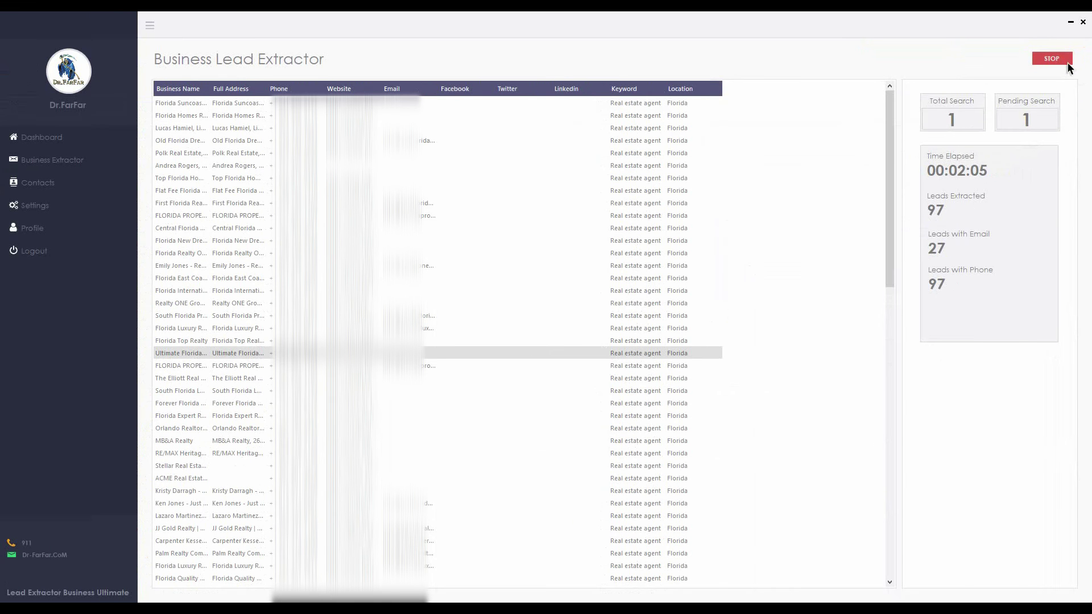
End the running lead search and view the saved keyword group in the contacts
{"action": "left_click", "coordinate": [997, 74]}
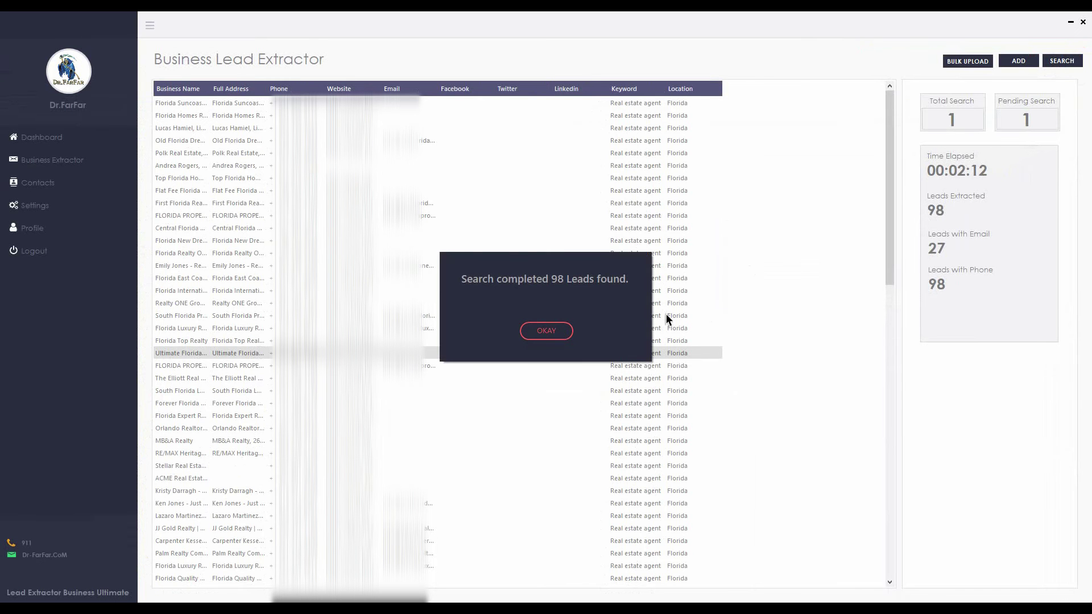
{"action": "left_click", "coordinate": [546, 331]}
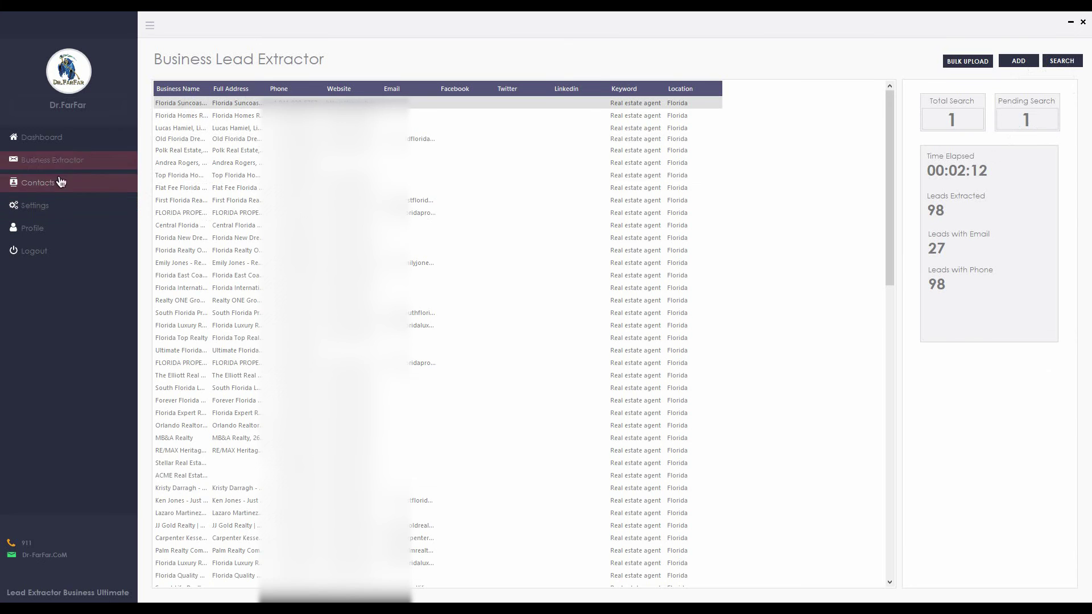
{"action": "left_click", "coordinate": [61, 182]}
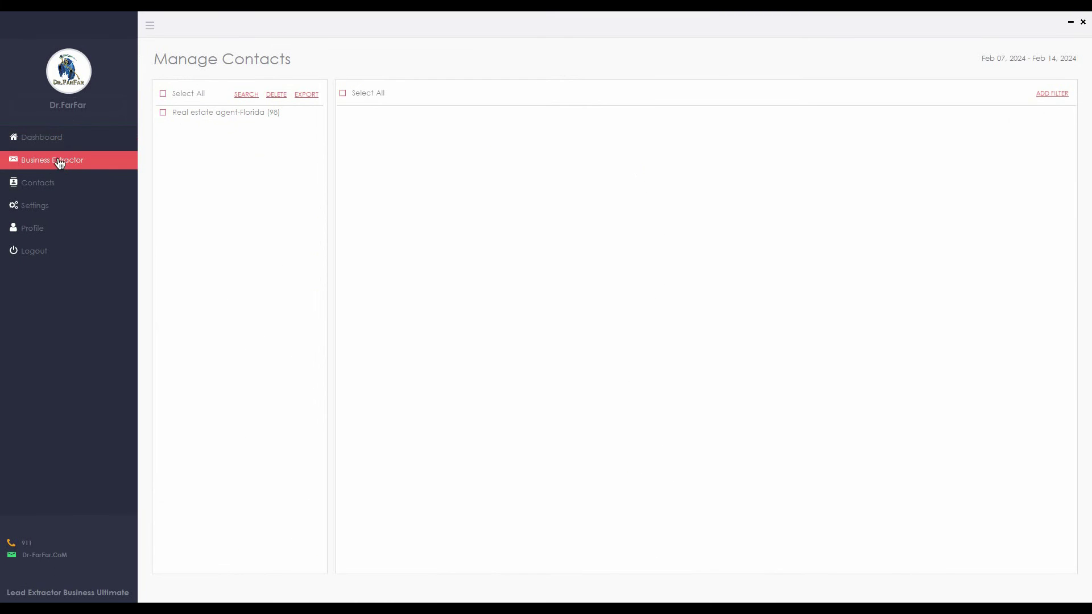
Return to the Business Lead Extractor results and review the completed list of Florida real estate agent leads
{"action": "left_click", "coordinate": [59, 162]}
{"action": "scroll", "coordinate": [303, 162], "scroll_direction": "down", "scroll_amount": 14}
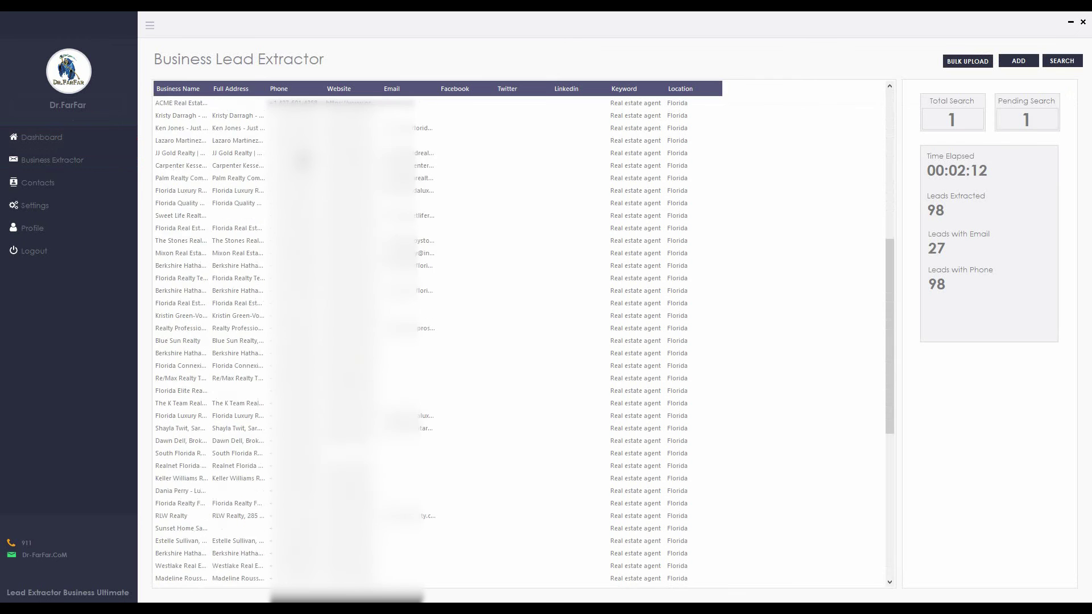
{"action": "scroll", "coordinate": [302, 163], "scroll_direction": "up", "scroll_amount": 15}
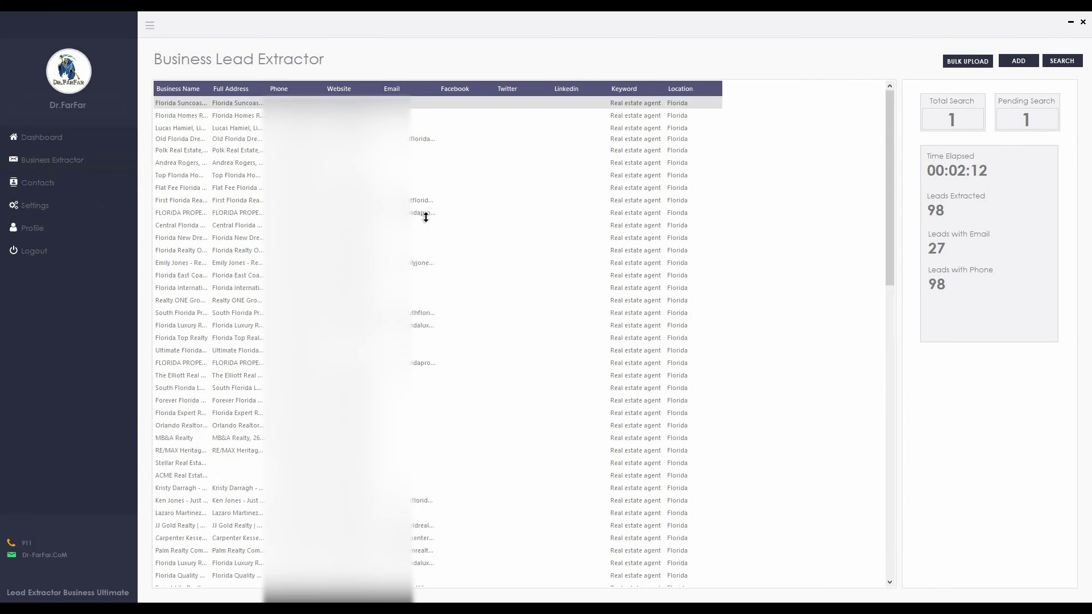
{"action": "scroll", "coordinate": [248, 236], "scroll_direction": "down", "scroll_amount": 5}
{"action": "scroll", "coordinate": [237, 190], "scroll_direction": "down", "scroll_amount": 3}
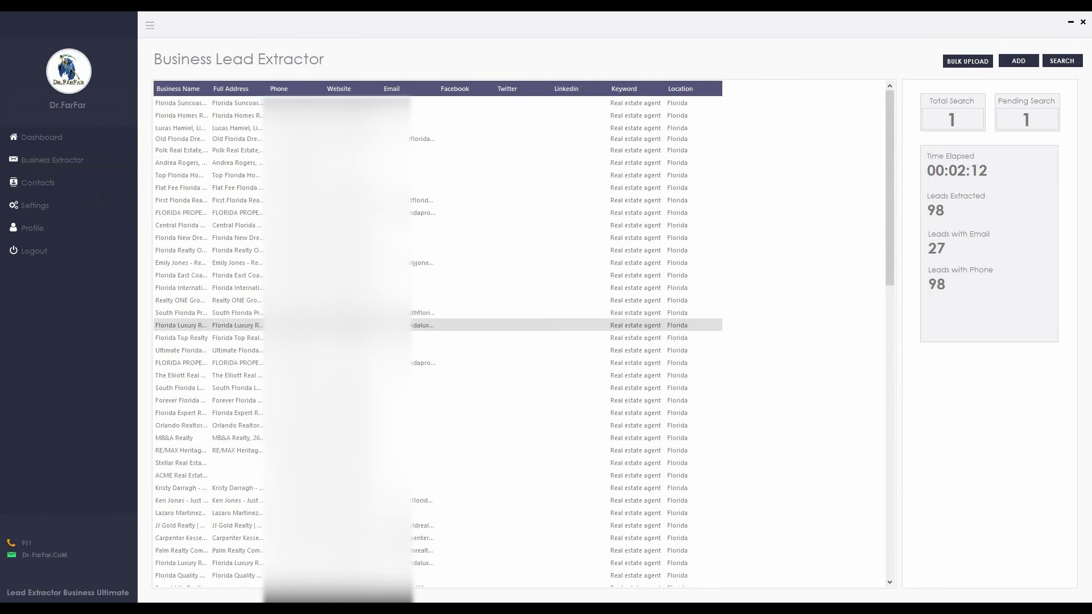
{"action": "scroll", "coordinate": [520, 341], "scroll_direction": "down", "scroll_amount": 8}
{"action": "scroll", "coordinate": [520, 338], "scroll_direction": "up", "scroll_amount": 8}
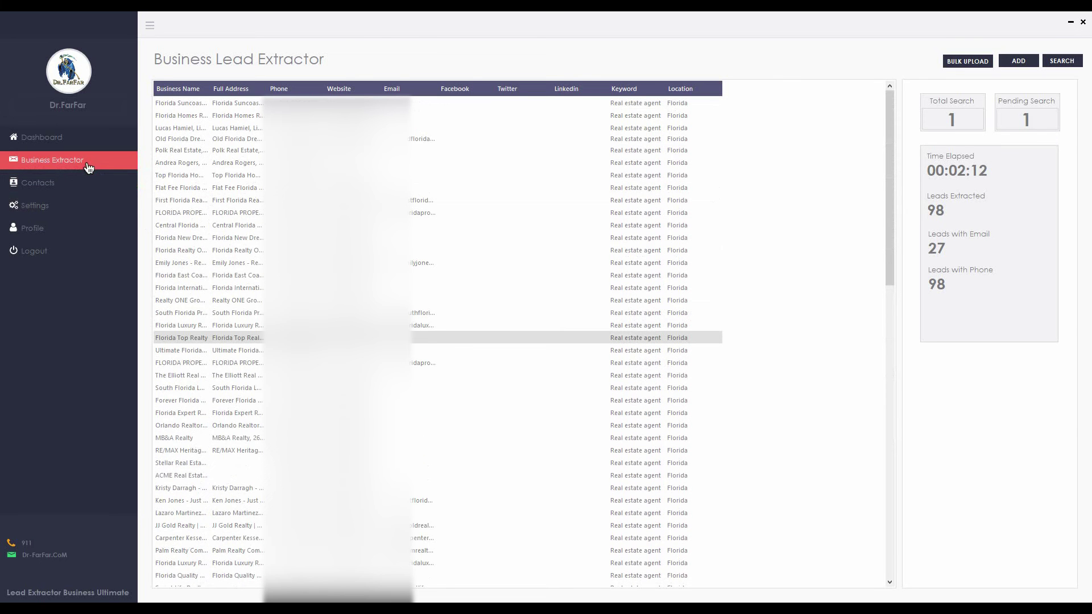
Check the full address entries of individual leads in the upper part of the extracted results
{"action": "left_click", "coordinate": [240, 153]}
{"action": "left_click", "coordinate": [239, 263]}
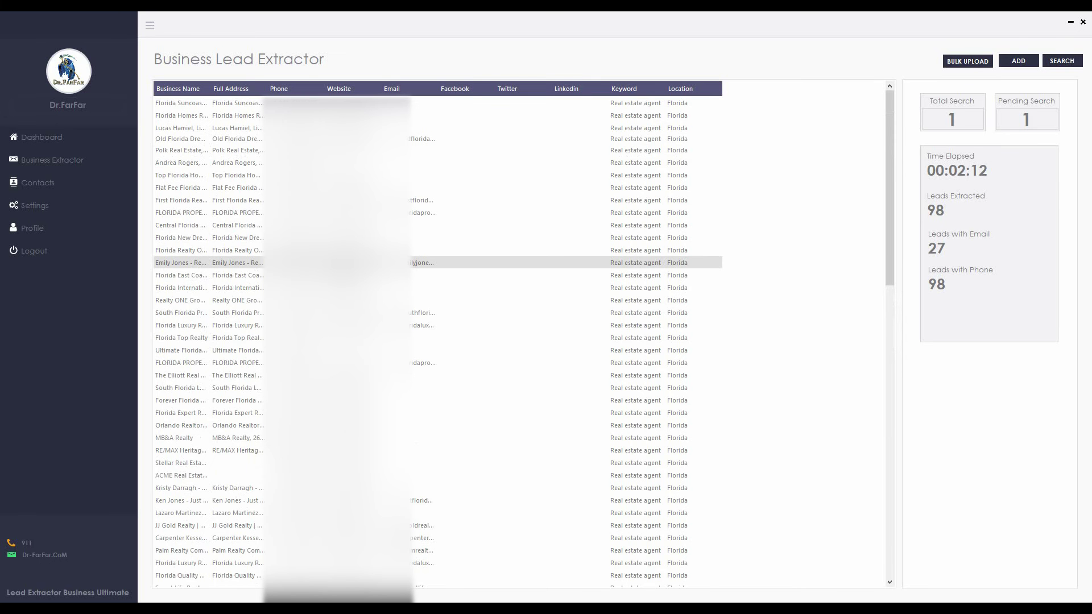
{"action": "left_click", "coordinate": [239, 116]}
{"action": "left_click", "coordinate": [239, 225]}
{"action": "left_click", "coordinate": [239, 263]}
Load the contacts of the saved Real estate agent-Florida group in Manage Contacts and look through them
{"action": "left_click", "coordinate": [50, 183]}
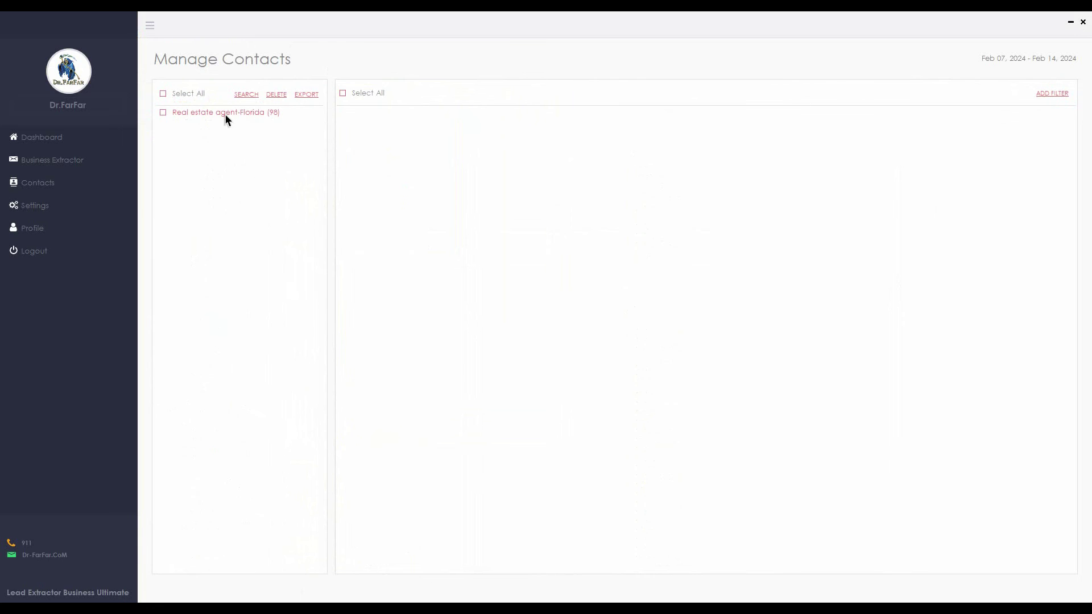
{"action": "left_click", "coordinate": [224, 114]}
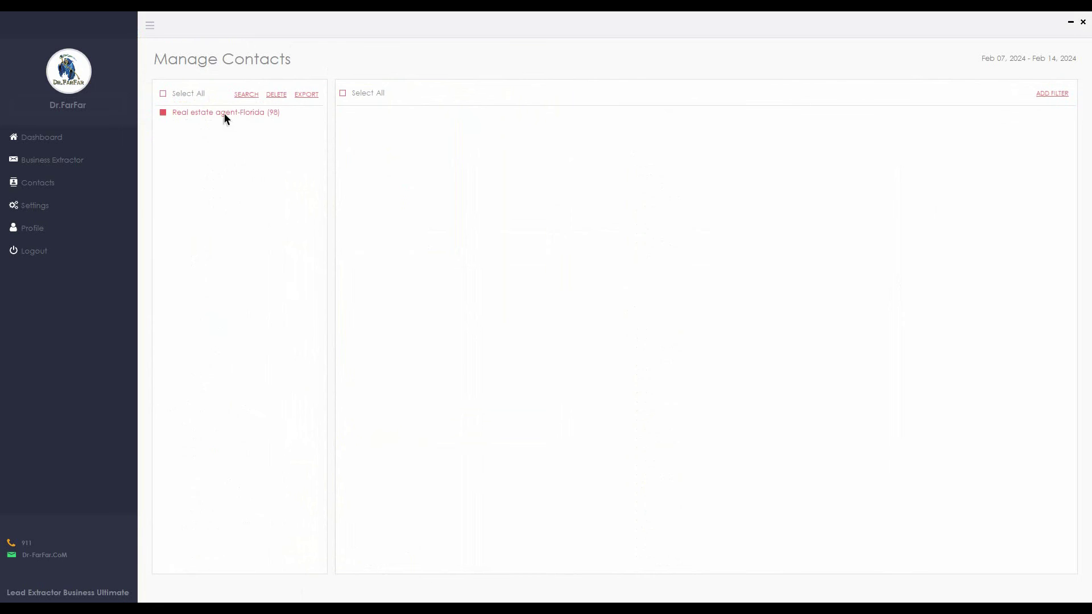
{"action": "left_click", "coordinate": [252, 96]}
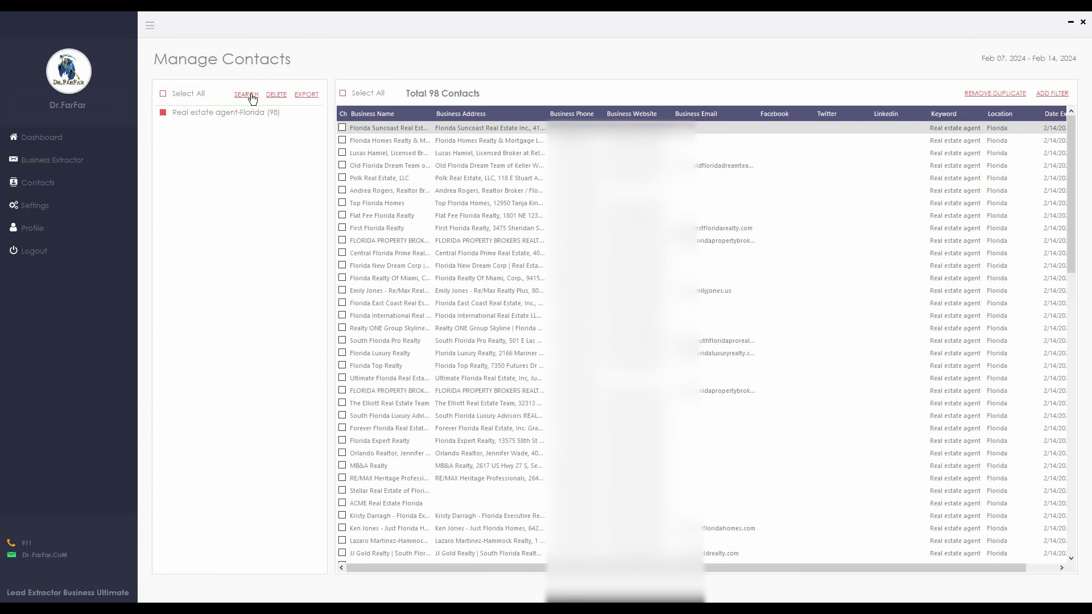
{"action": "scroll", "coordinate": [401, 220], "scroll_direction": "down", "scroll_amount": 15}
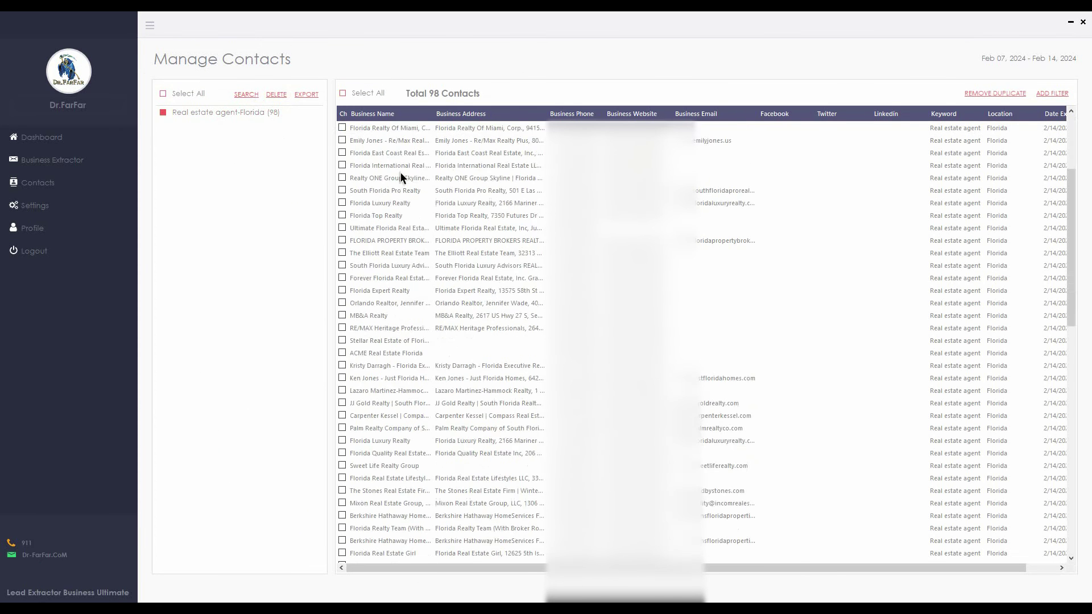
{"action": "scroll", "coordinate": [401, 219], "scroll_direction": "up", "scroll_amount": 6}
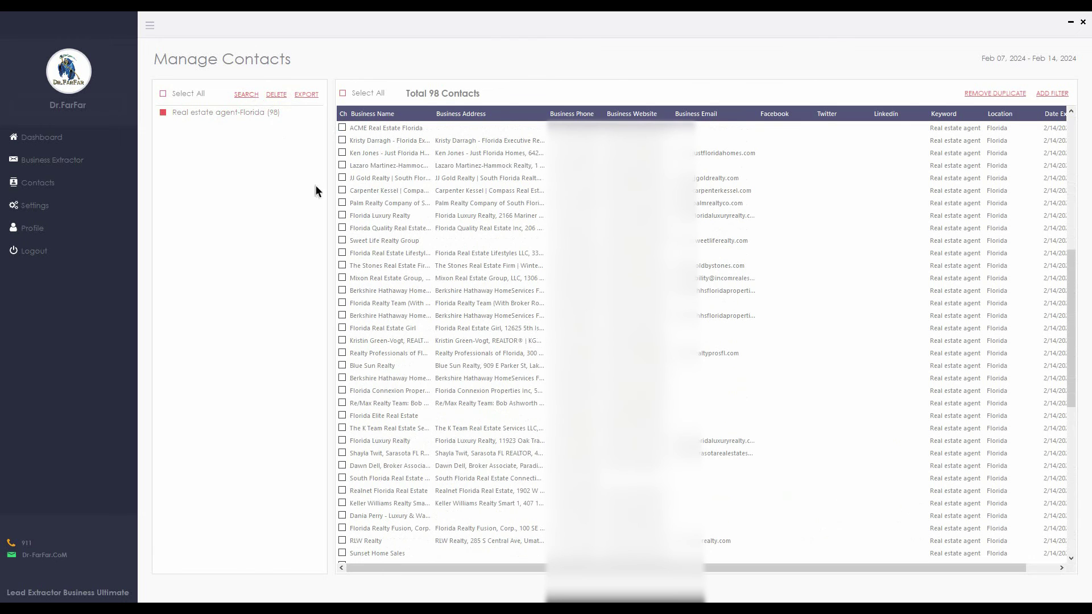
Bring up the duplicate removal options for the contacts, leave them unused and view the dashboard's lead summary
{"action": "left_click", "coordinate": [164, 112]}
{"action": "left_click", "coordinate": [1003, 99]}
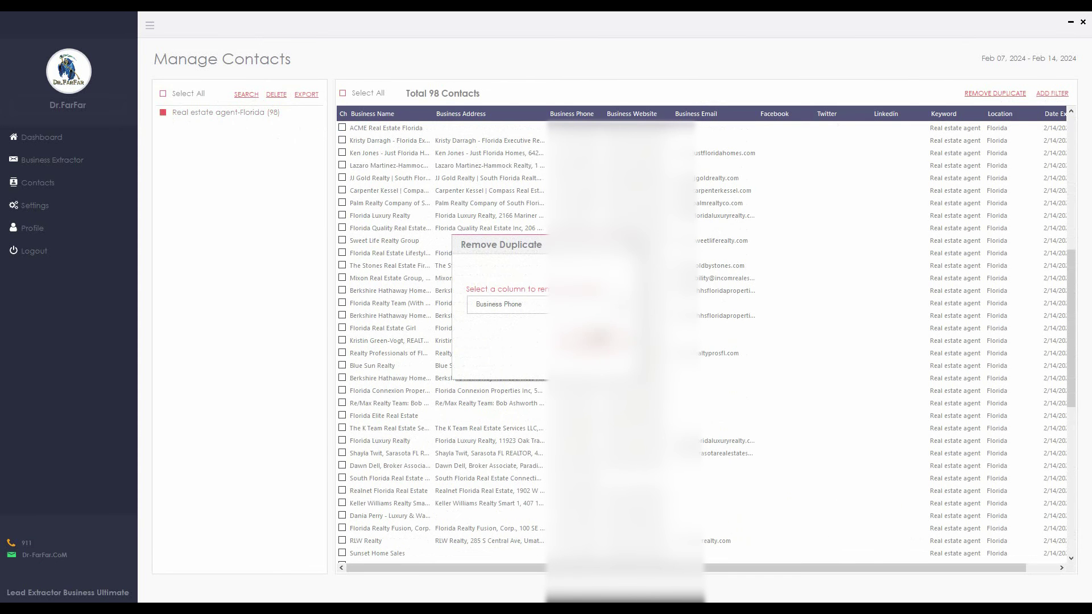
{"action": "left_click", "coordinate": [40, 160]}
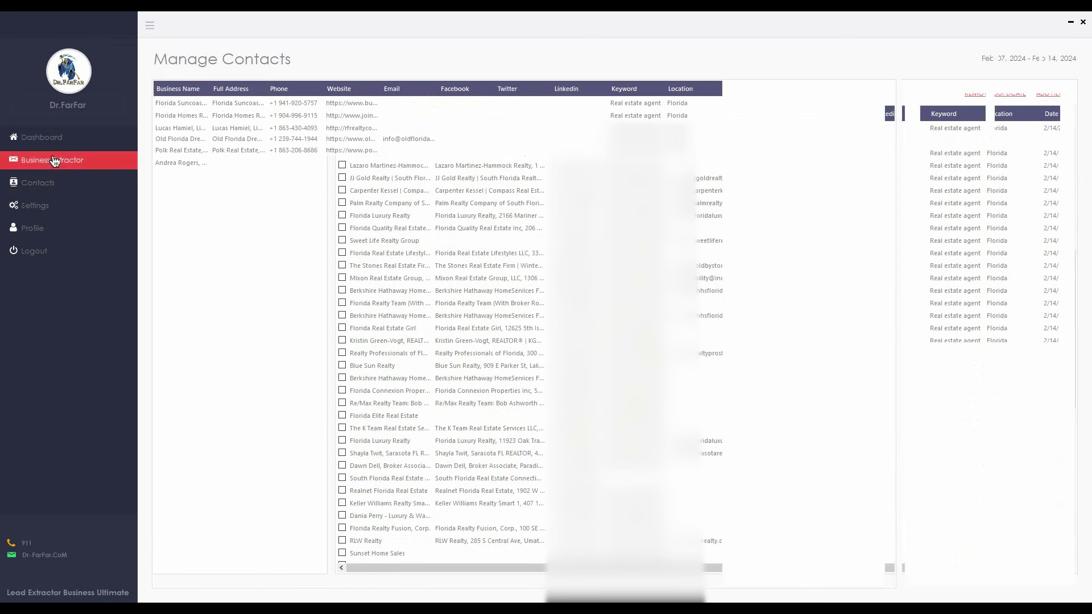
{"action": "left_click", "coordinate": [63, 138]}
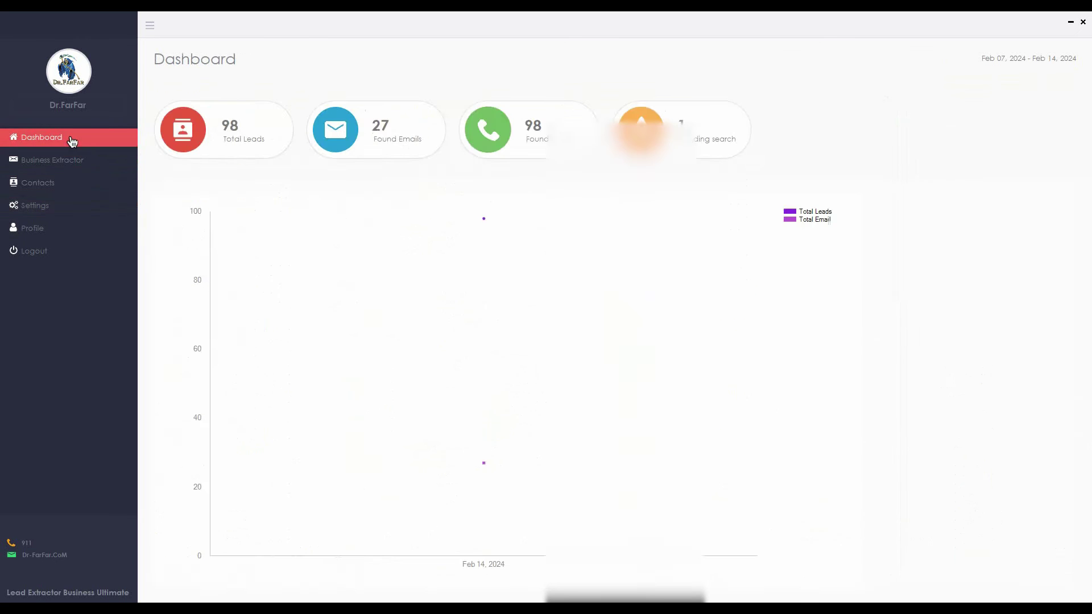
Return to the Florida real estate agent contacts and look through the loaded list
{"action": "left_click", "coordinate": [62, 194]}
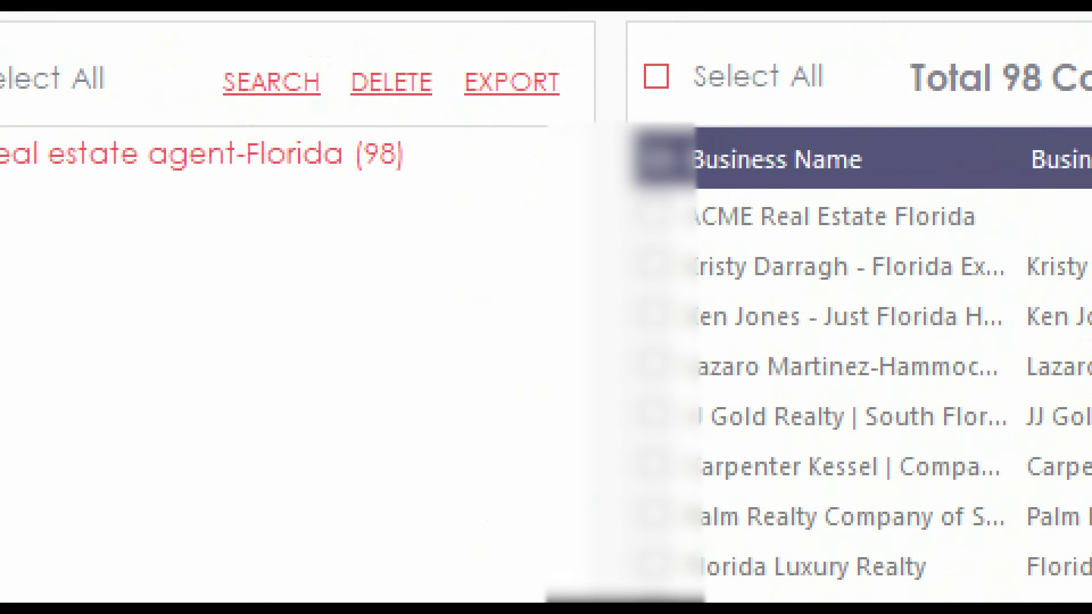
{"action": "left_click", "coordinate": [251, 98]}
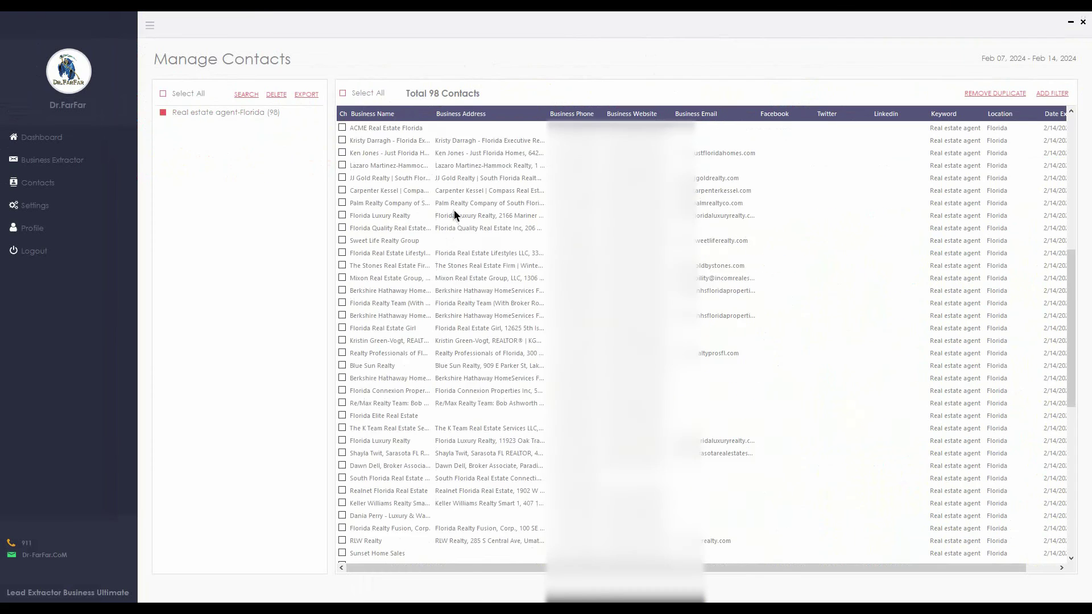
{"action": "scroll", "coordinate": [472, 219], "scroll_direction": "up", "scroll_amount": 7}
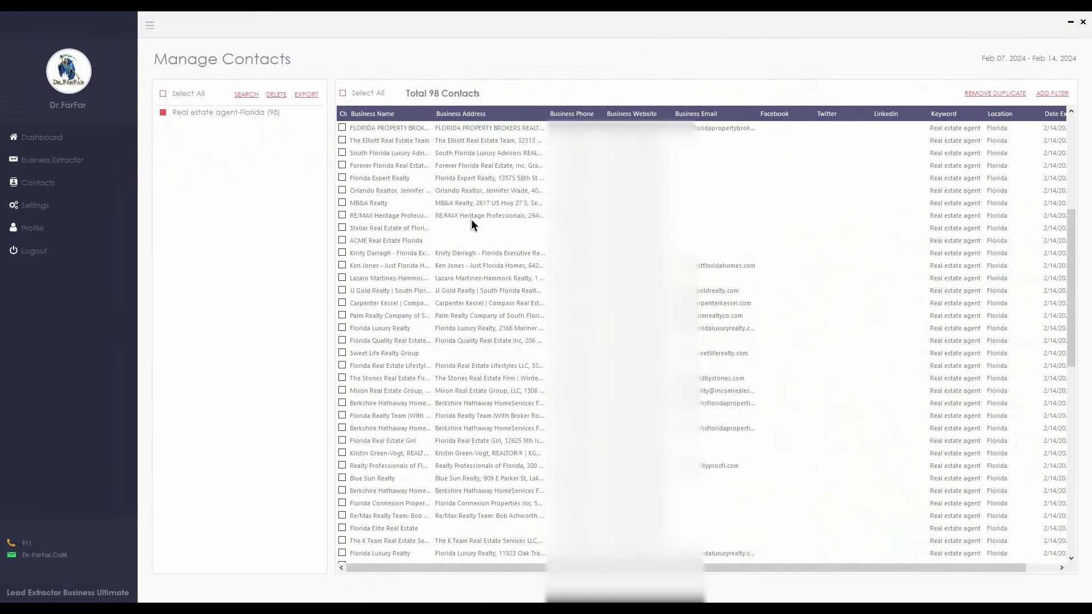
{"action": "scroll", "coordinate": [472, 219], "scroll_direction": "down", "scroll_amount": 9}
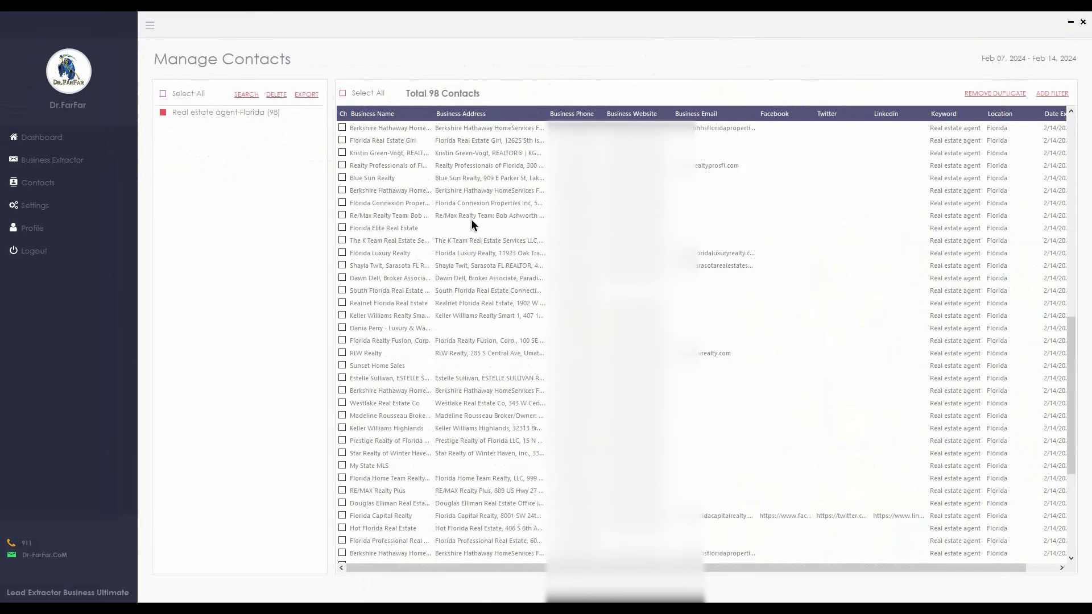
{"action": "scroll", "coordinate": [472, 220], "scroll_direction": "up", "scroll_amount": 15}
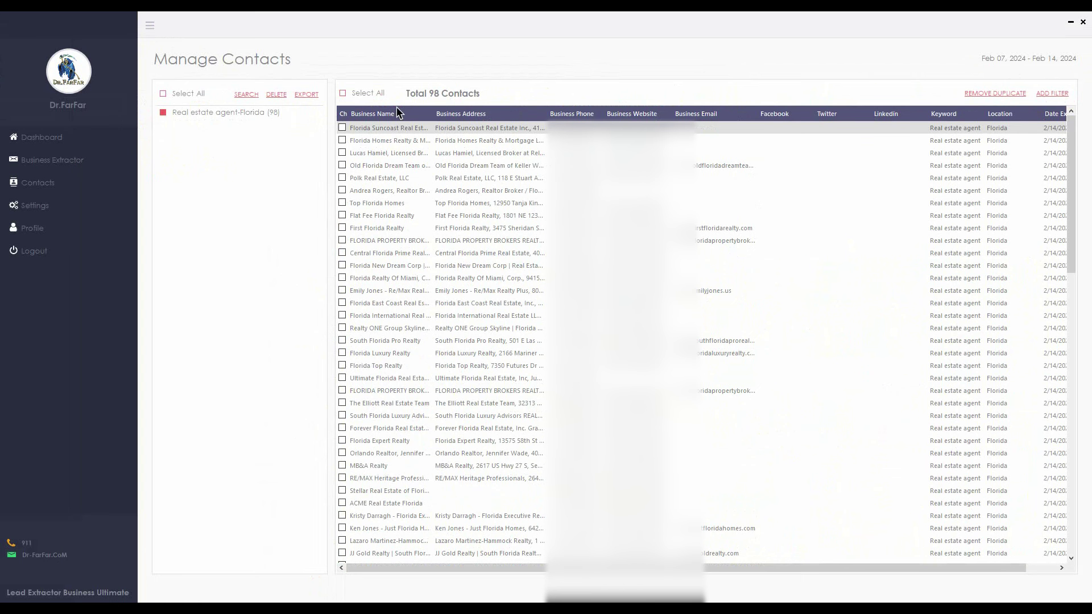
Select all loaded contacts and remove the duplicates based on the Business Name column
{"action": "left_click", "coordinate": [372, 94]}
{"action": "left_click", "coordinate": [944, 95]}
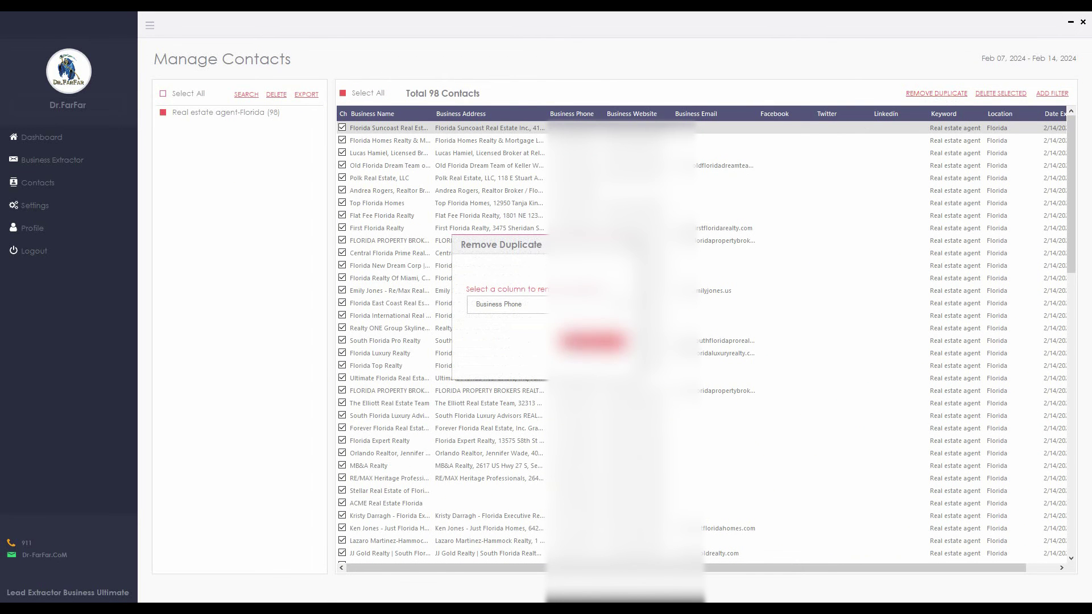
{"action": "left_click", "coordinate": [535, 310]}
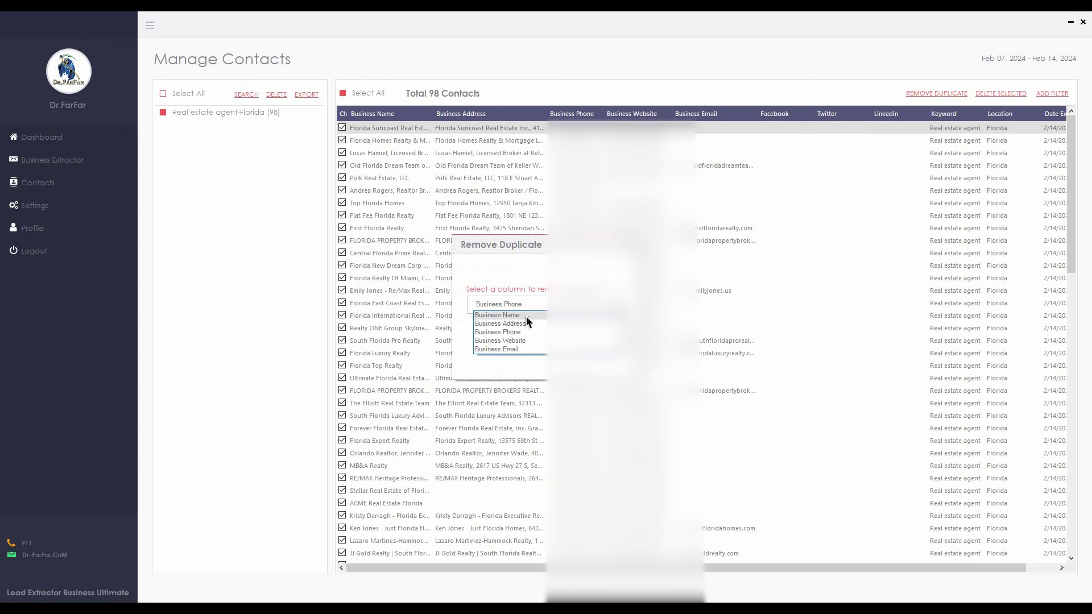
{"action": "left_click", "coordinate": [537, 315]}
{"action": "left_click", "coordinate": [586, 340]}
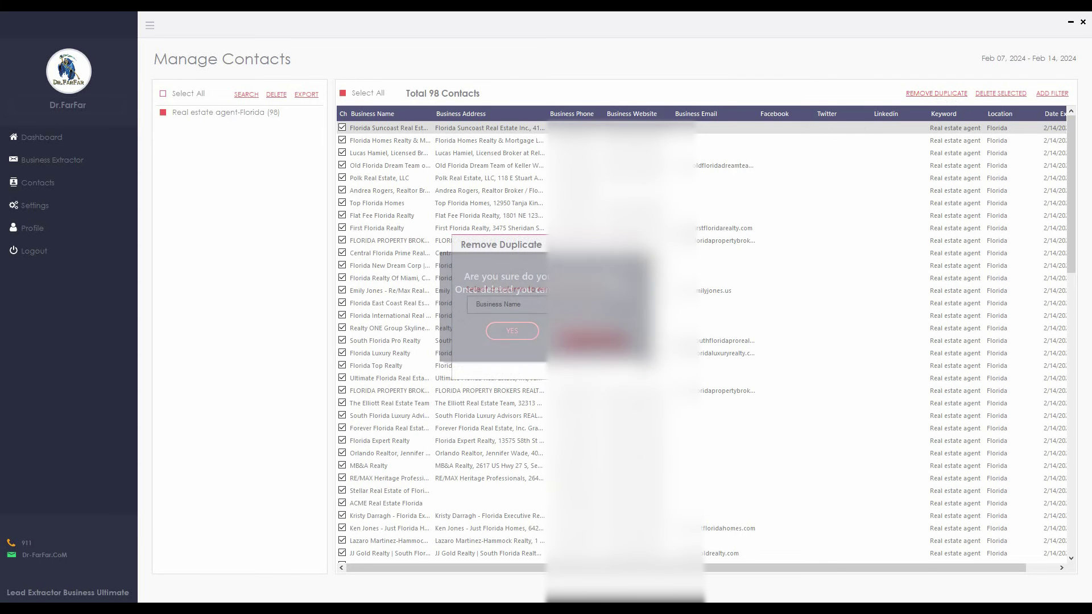
{"action": "left_click", "coordinate": [532, 333]}
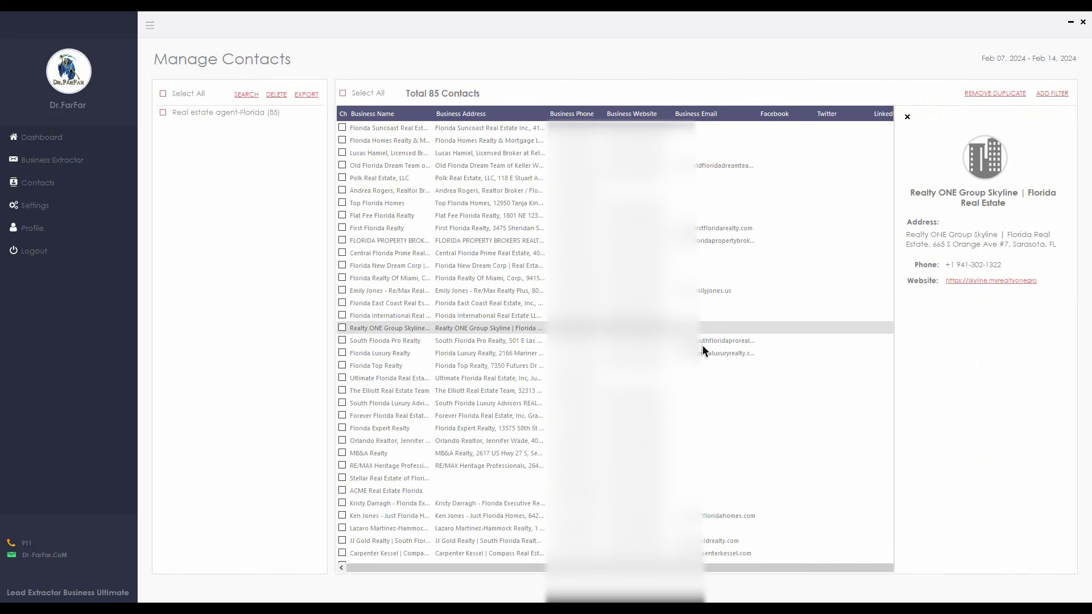
Look through the deduplicated contact list, including the business emails and social media columns
{"action": "scroll", "coordinate": [702, 346], "scroll_direction": "down", "scroll_amount": 7}
{"action": "scroll", "coordinate": [614, 341], "scroll_direction": "down", "scroll_amount": 10}
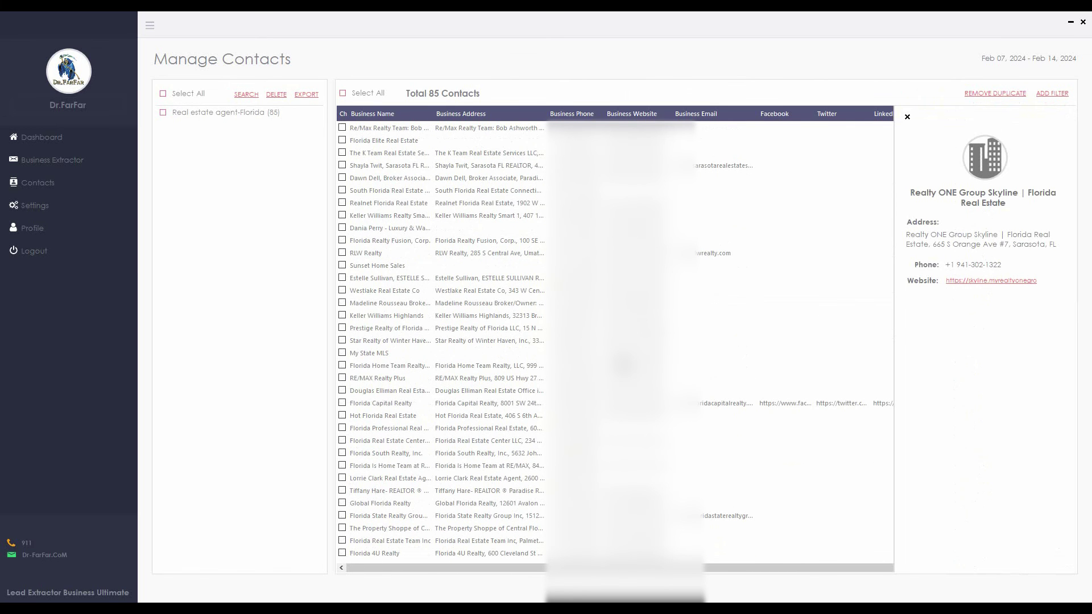
{"action": "scroll", "coordinate": [425, 310], "scroll_direction": "up", "scroll_amount": 17}
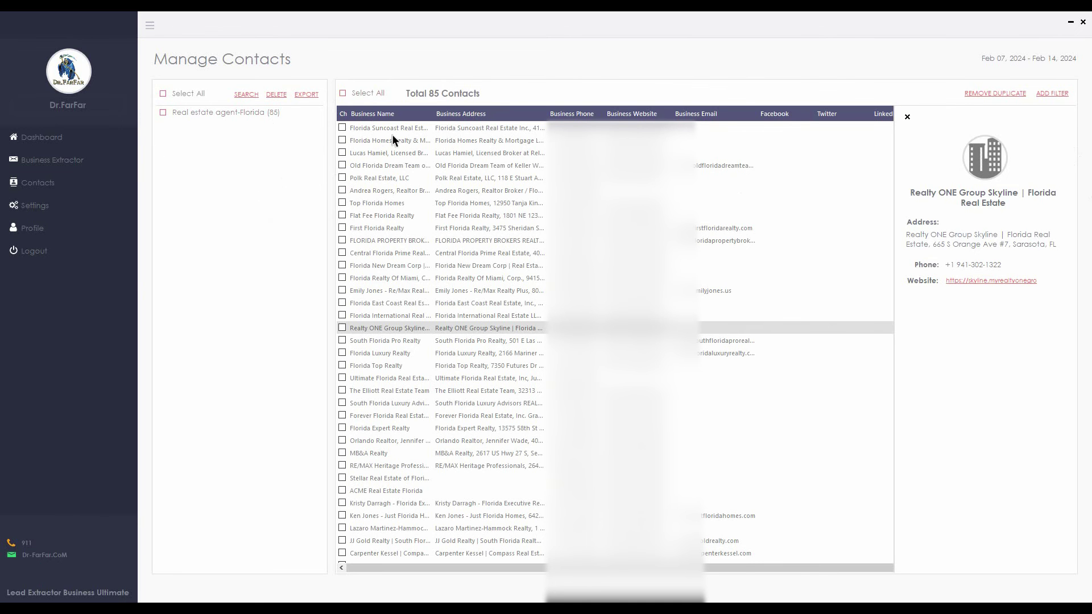
{"action": "scroll", "coordinate": [368, 147], "scroll_direction": "down", "scroll_amount": 3}
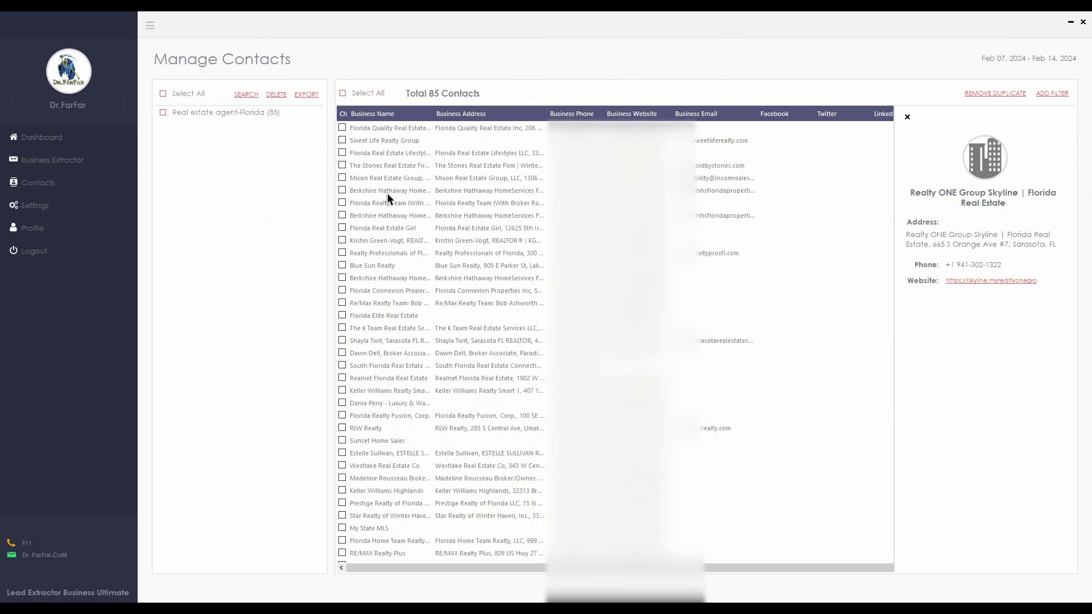
{"action": "scroll", "coordinate": [386, 197], "scroll_direction": "up", "scroll_amount": 1}
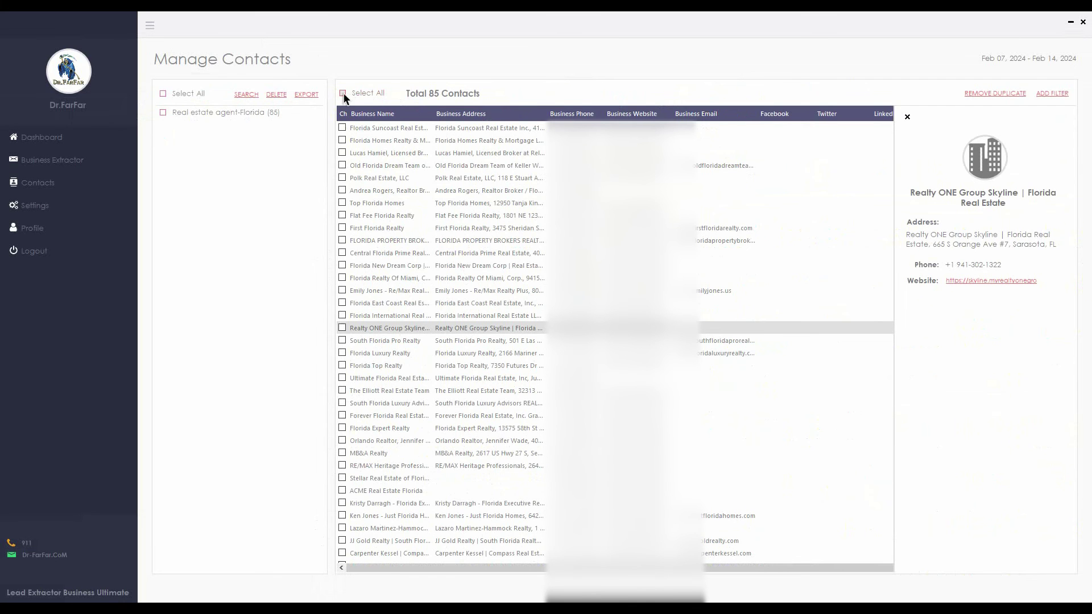
Select all of the remaining contacts in the deduplicated list and check the selection
{"action": "left_click", "coordinate": [343, 93]}
{"action": "scroll", "coordinate": [391, 225], "scroll_direction": "down", "scroll_amount": 4}
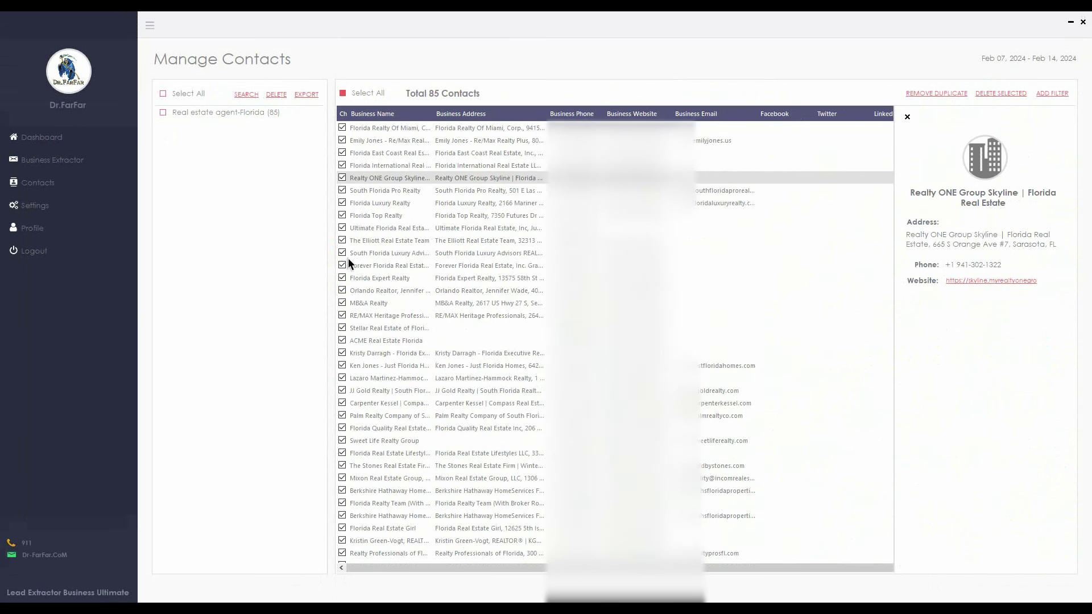
{"action": "scroll", "coordinate": [347, 258], "scroll_direction": "up", "scroll_amount": 4}
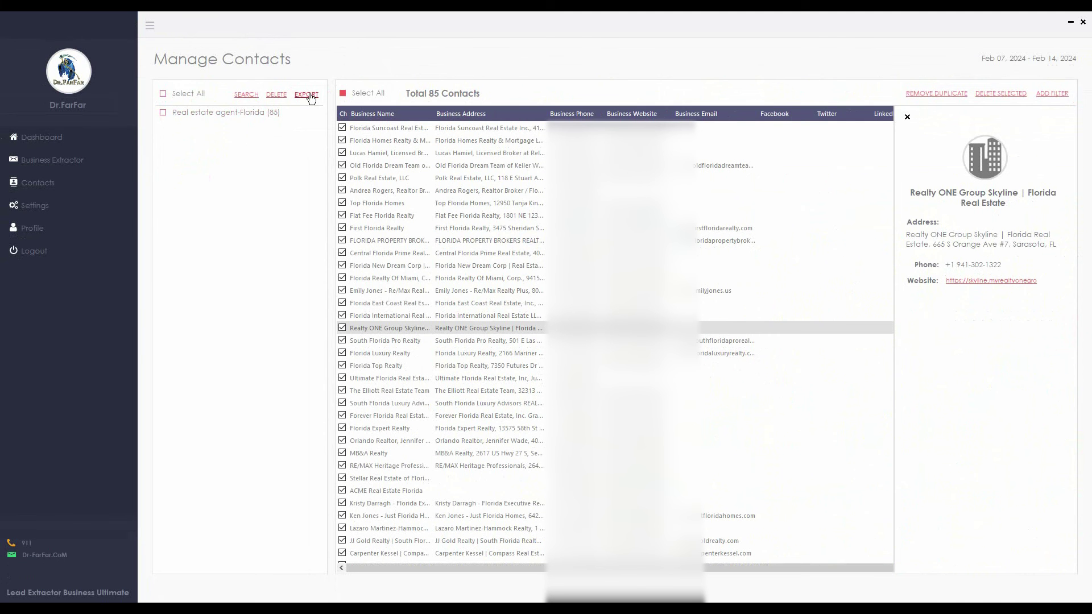
Export the contacts to the Desktop as an Excel CSV file named "Real Estate Agent in Florida"
{"action": "left_click", "coordinate": [308, 95]}
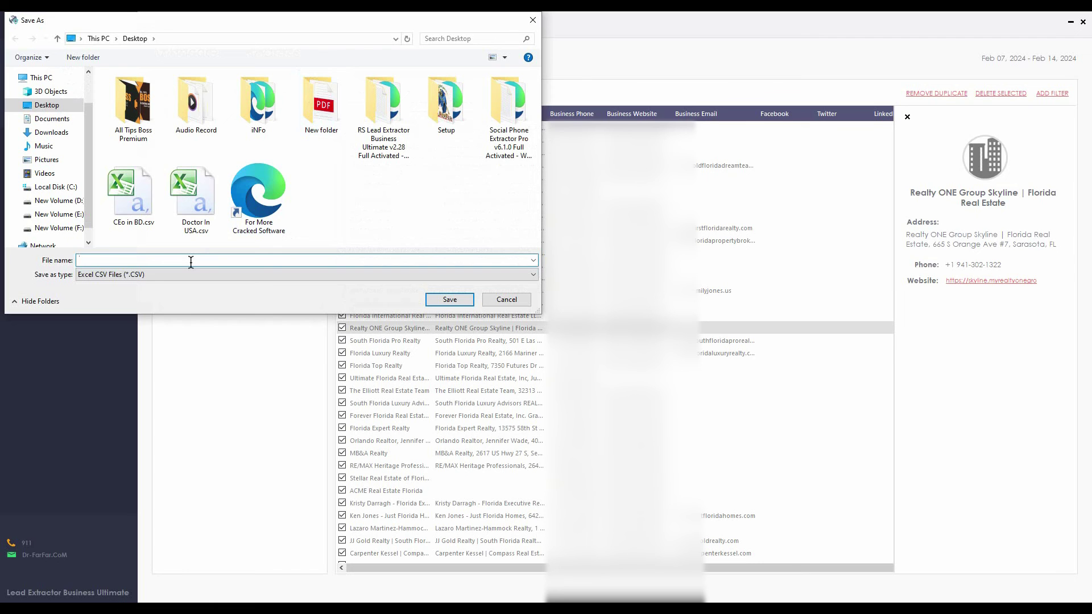
{"action": "type", "text": "Real "}
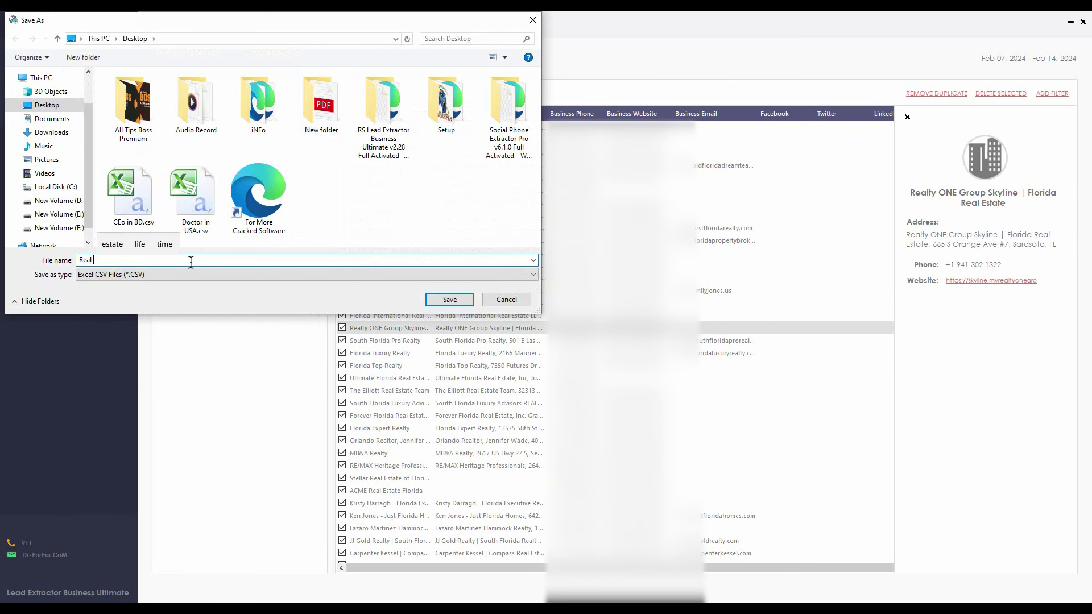
{"action": "type", "text": "Estate A"}
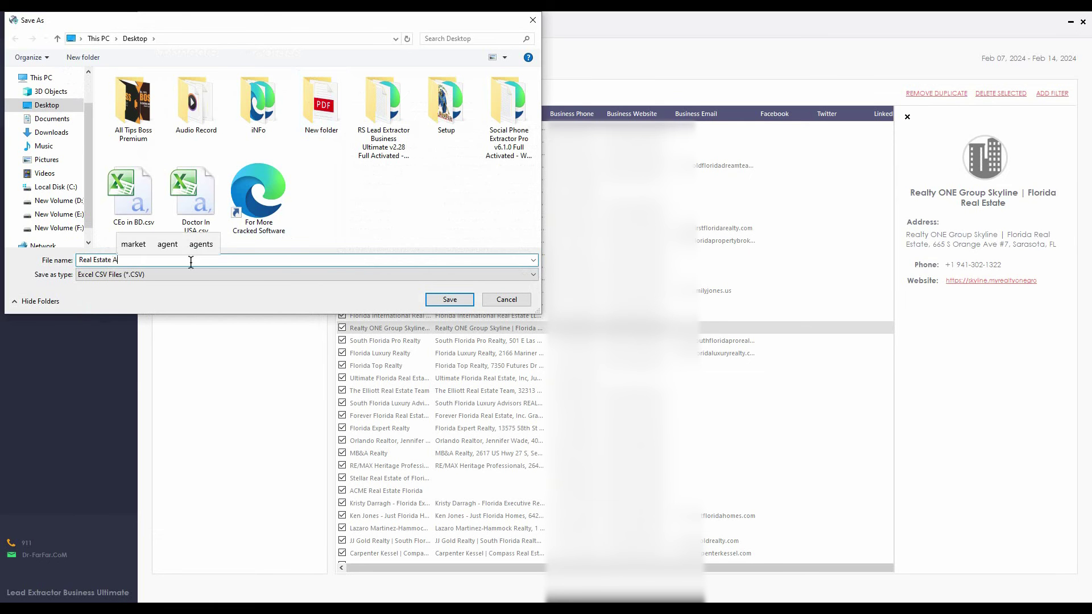
{"action": "type", "text": "gent "}
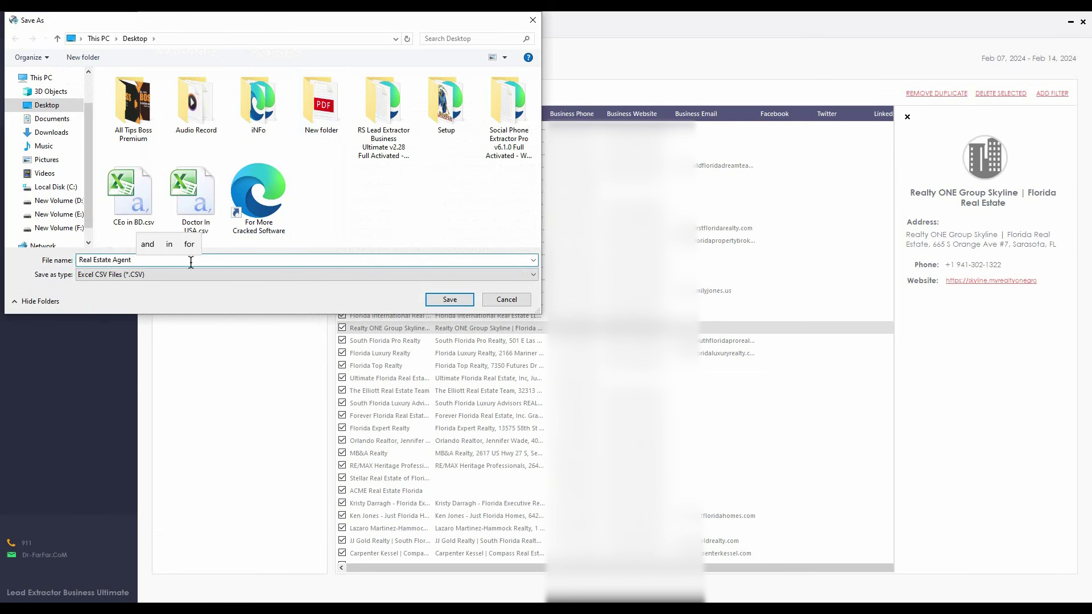
{"action": "type", "text": "I="}
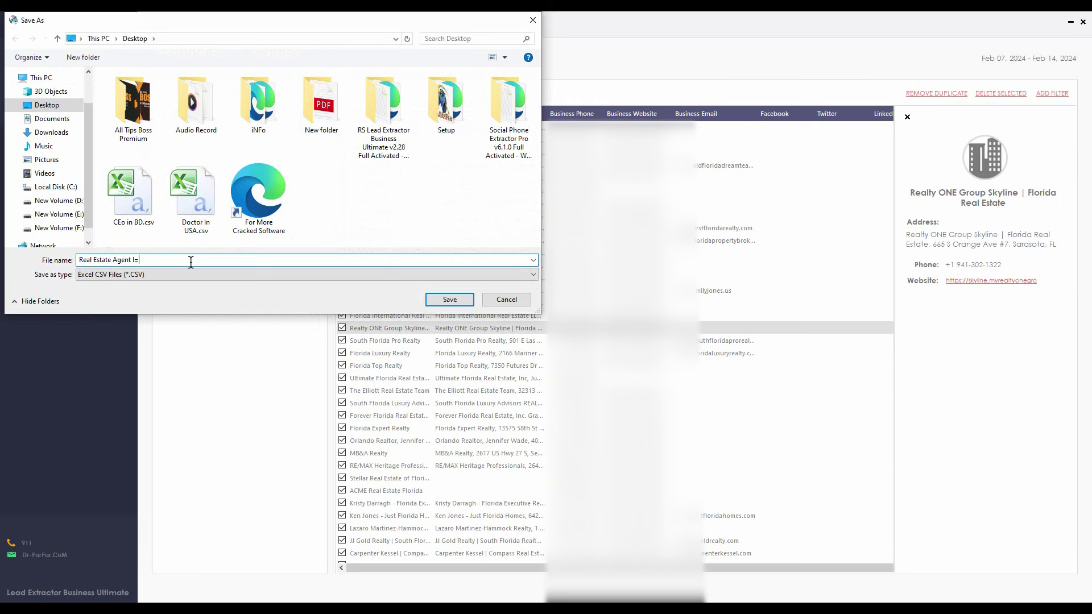
{"action": "type", "text": "in Flori"}
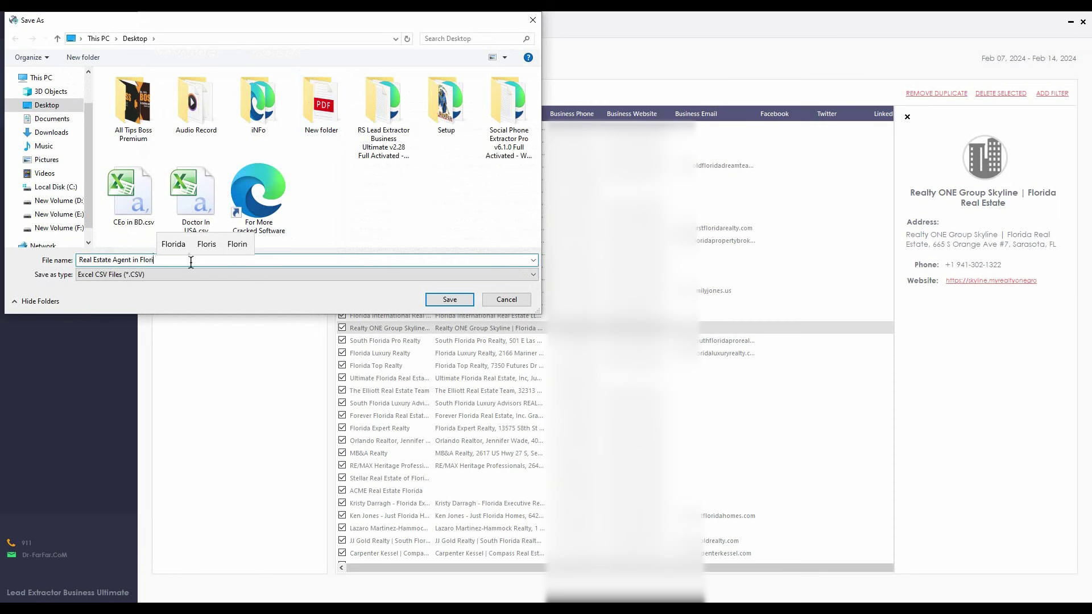
{"action": "left_click", "coordinate": [167, 244]}
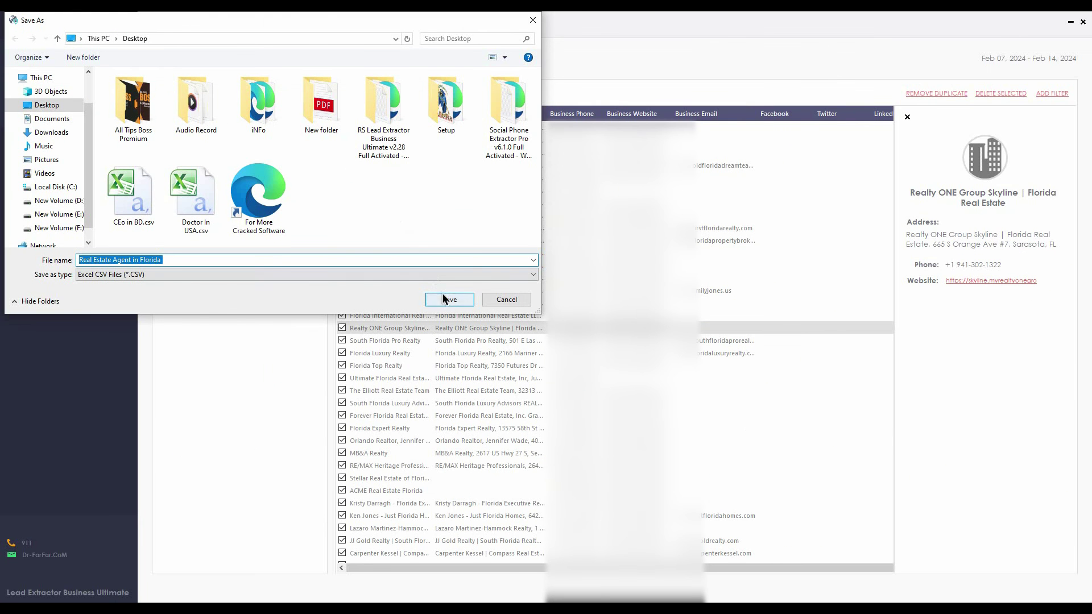
{"action": "left_click", "coordinate": [444, 300]}
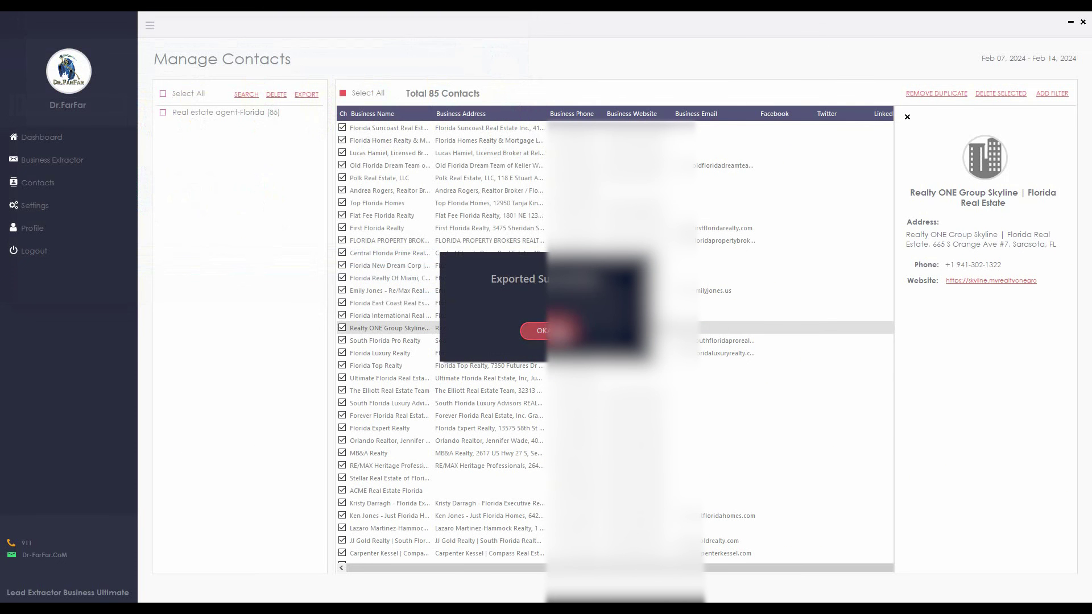
{"action": "left_click", "coordinate": [554, 331]}
Minimise the extractor and browser windows to reach the desktop and dismiss the leftover duplicate removal notice
{"action": "left_click", "coordinate": [1070, 22]}
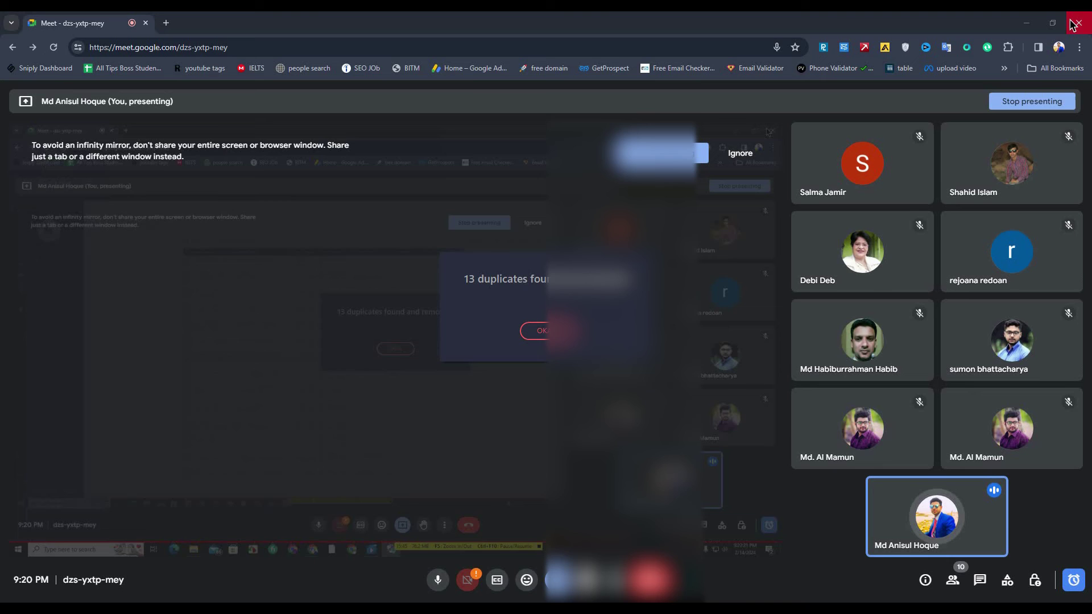
{"action": "left_click", "coordinate": [1026, 18]}
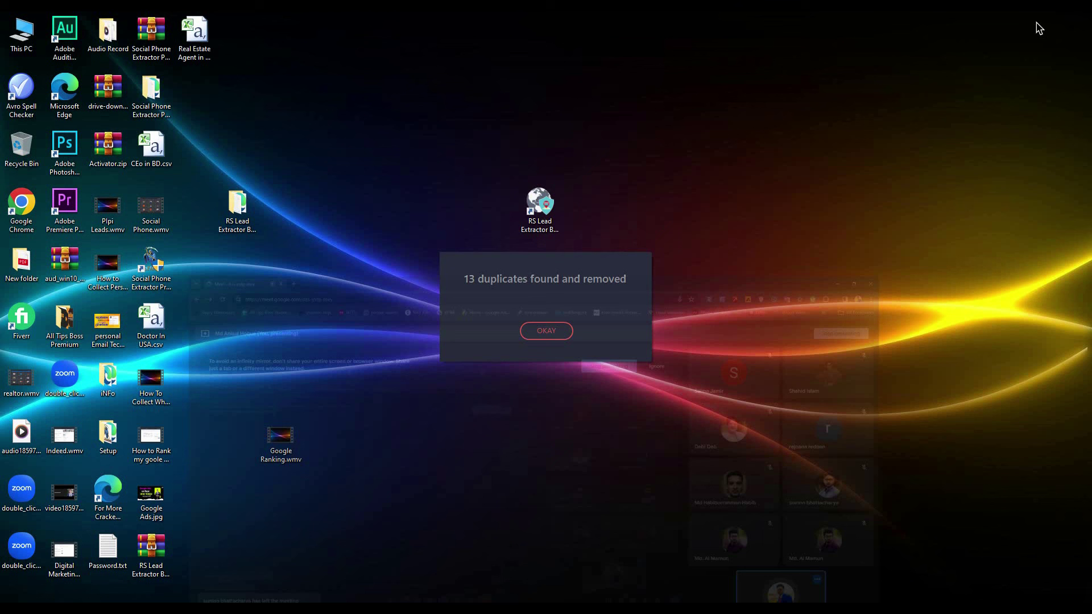
{"action": "left_click", "coordinate": [554, 330]}
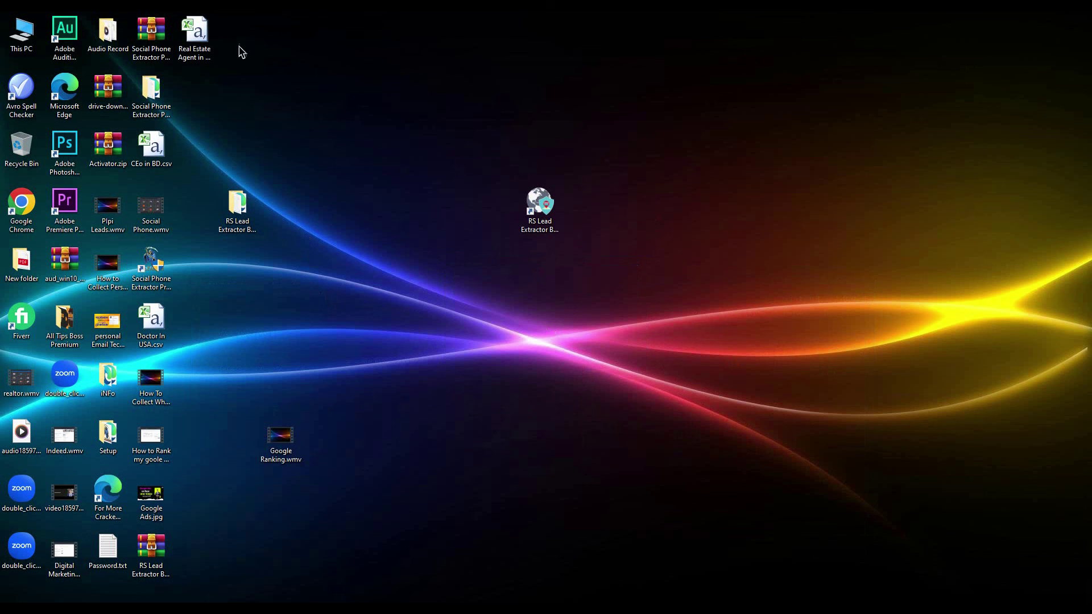
Move the exported CSV file to an empty area of the desktop and place the RS Lead Extractor shortcut and folder beside the other icons
{"action": "left_click_drag", "start_coordinate": [200, 34], "coordinate": [739, 159]}
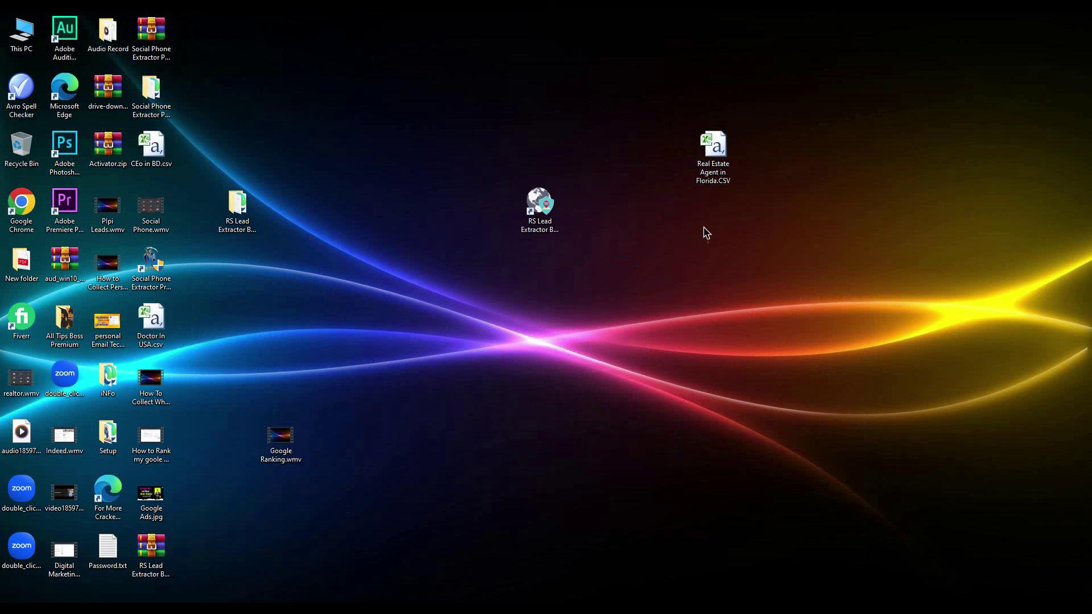
{"action": "left_click_drag", "start_coordinate": [540, 211], "coordinate": [250, 120]}
{"action": "left_click_drag", "start_coordinate": [237, 208], "coordinate": [194, 208]}
{"action": "left_click_drag", "start_coordinate": [238, 100], "coordinate": [194, 123]}
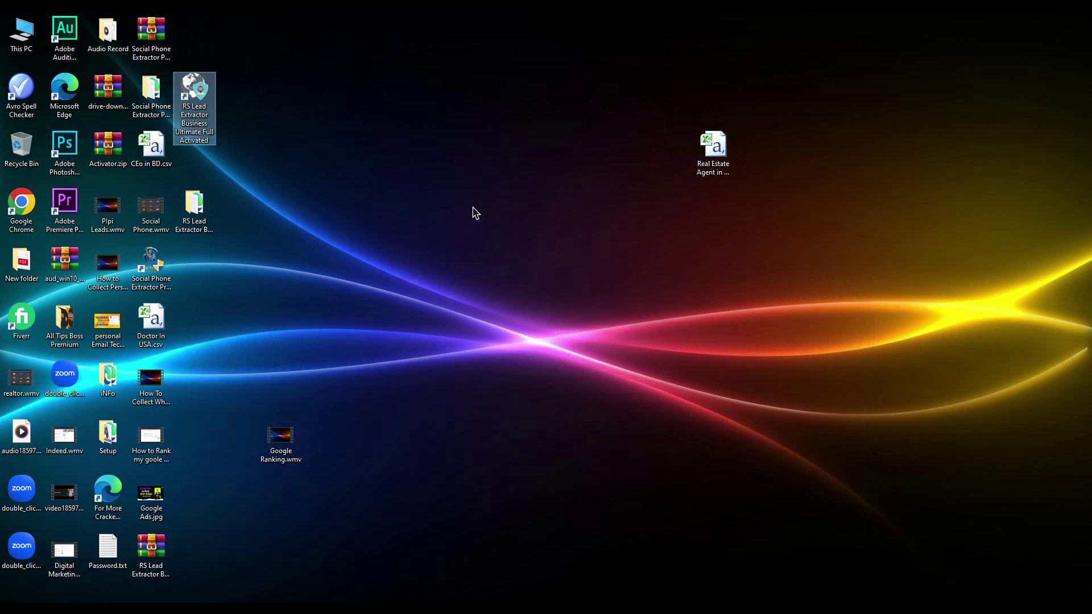
Open the exported "Real Estate Agent in Florida" CSV file in Excel and widen columns A to E to fit their contents
{"action": "left_click", "coordinate": [717, 162]}
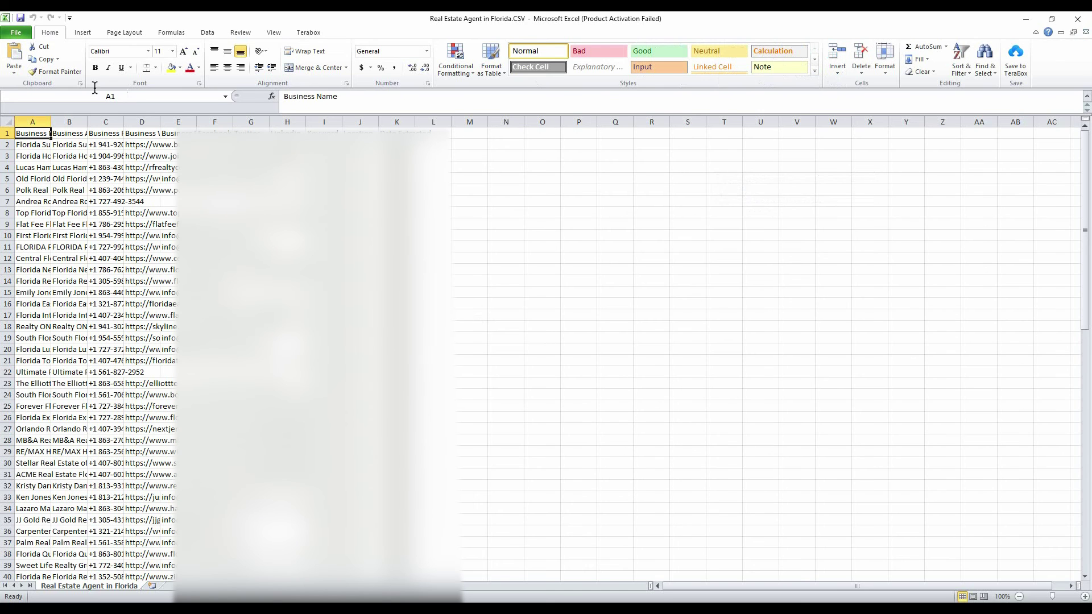
{"action": "left_click_drag", "start_coordinate": [50, 122], "coordinate": [969, 121]}
{"action": "left_click", "coordinate": [267, 145]}
{"action": "left_click", "coordinate": [637, 179]}
{"action": "left_click", "coordinate": [782, 201]}
Delete the Facebook, Twitter and Linkedin columns from the sheet
{"action": "left_click", "coordinate": [913, 119]}
{"action": "right_click", "coordinate": [914, 114]}
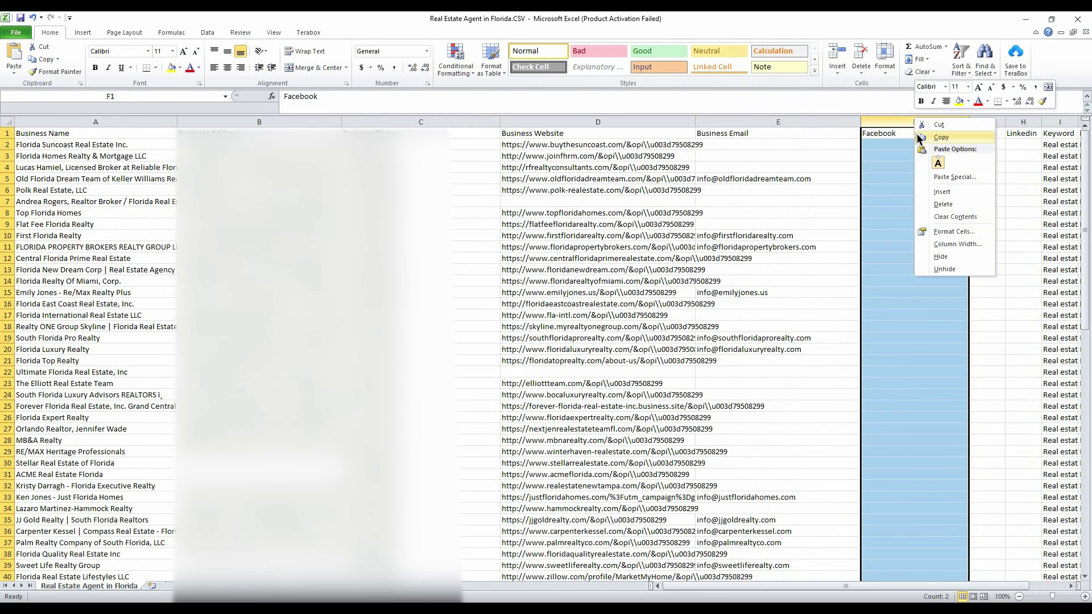
{"action": "left_click", "coordinate": [941, 209]}
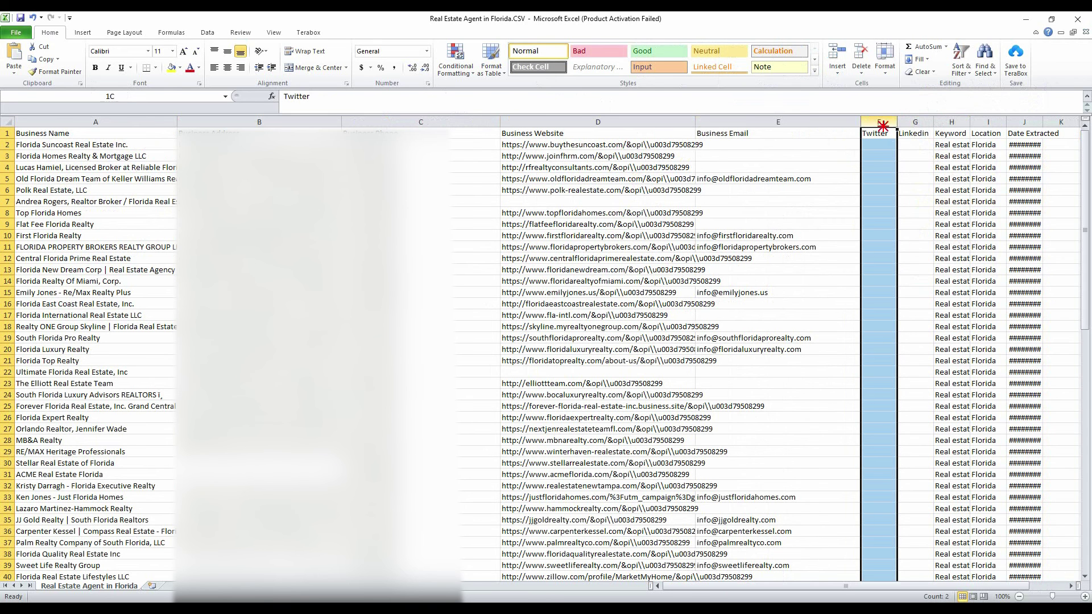
{"action": "left_click_drag", "start_coordinate": [883, 125], "coordinate": [912, 122]}
{"action": "right_click", "coordinate": [909, 123]}
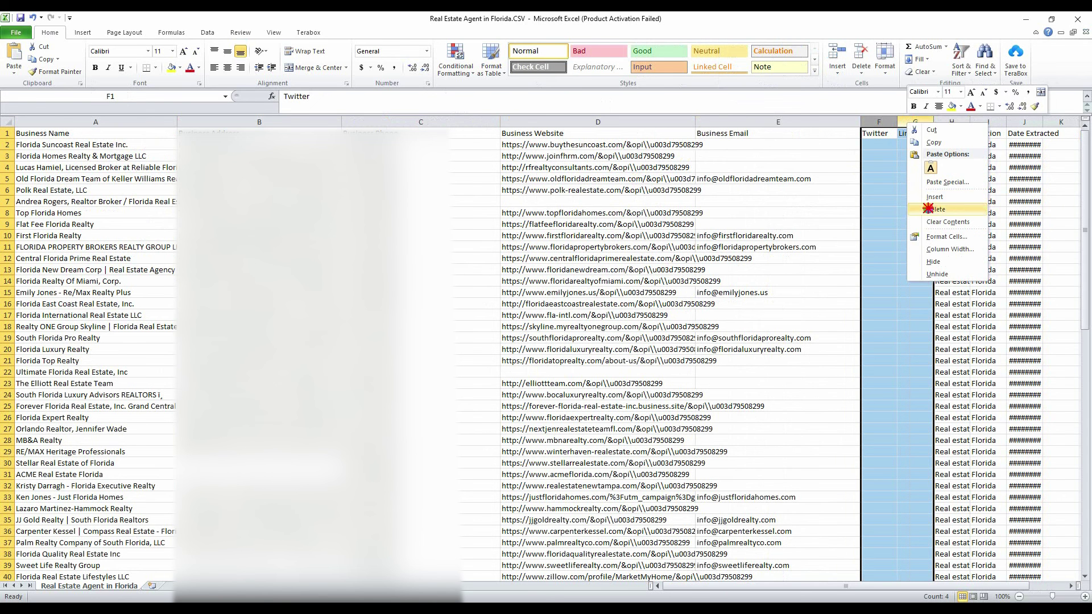
{"action": "left_click", "coordinate": [928, 209]}
{"action": "left_click", "coordinate": [944, 142]}
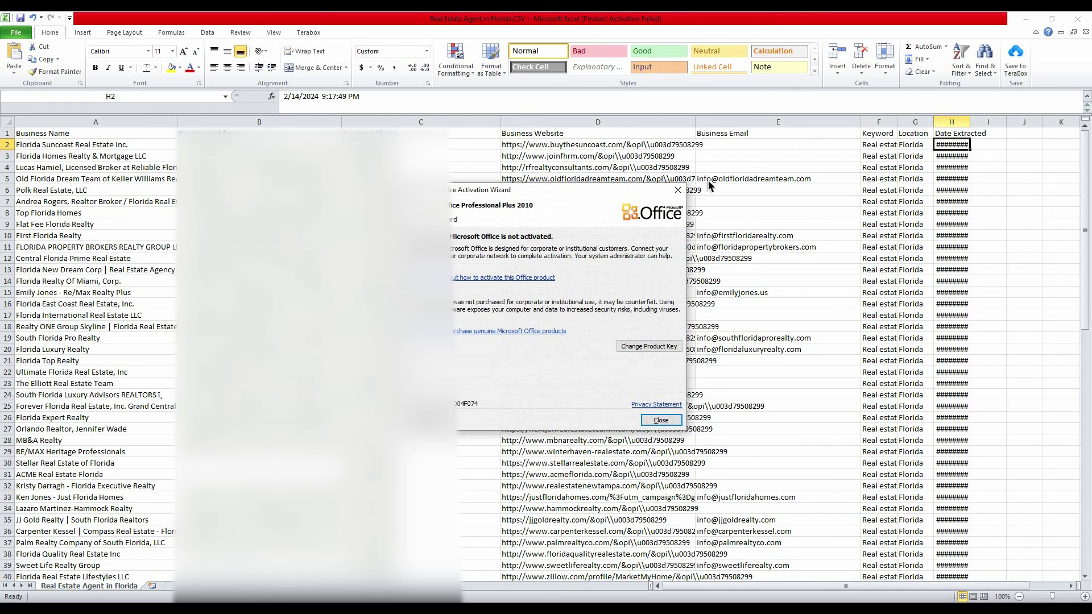
Dismiss the Office activation notice and widen the Keyword and Location columns
{"action": "left_click", "coordinate": [677, 185]}
{"action": "left_click_drag", "start_coordinate": [934, 121], "coordinate": [1005, 122]}
{"action": "left_click_drag", "start_coordinate": [897, 121], "coordinate": [978, 122]}
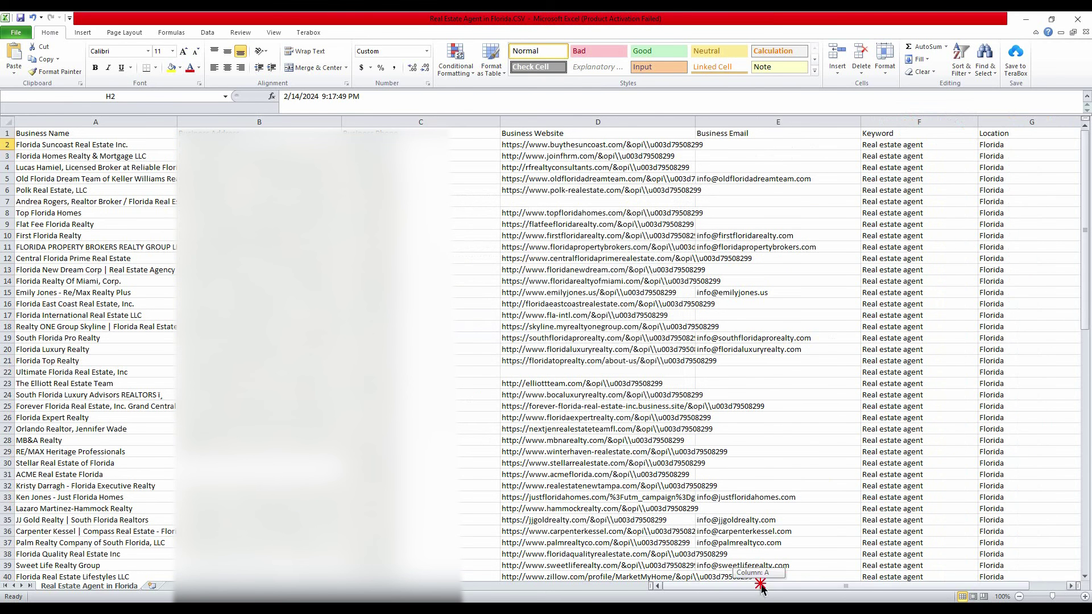
Fit the Date Extracted column to its contents and delete the column
{"action": "left_click_drag", "start_coordinate": [762, 587], "coordinate": [805, 579]}
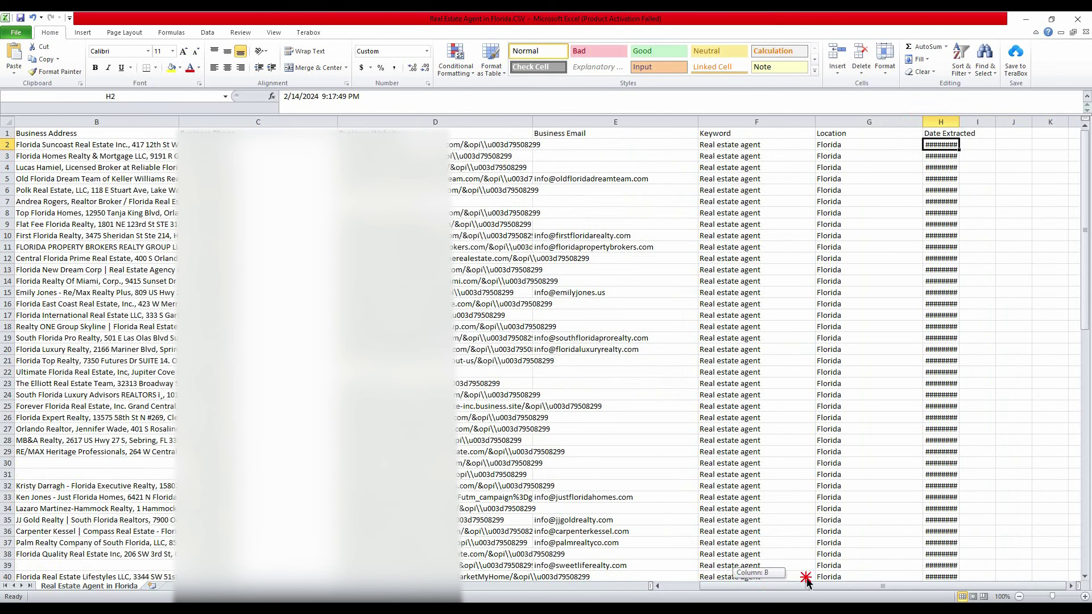
{"action": "double_click", "coordinate": [959, 122]}
{"action": "right_click", "coordinate": [1015, 122]}
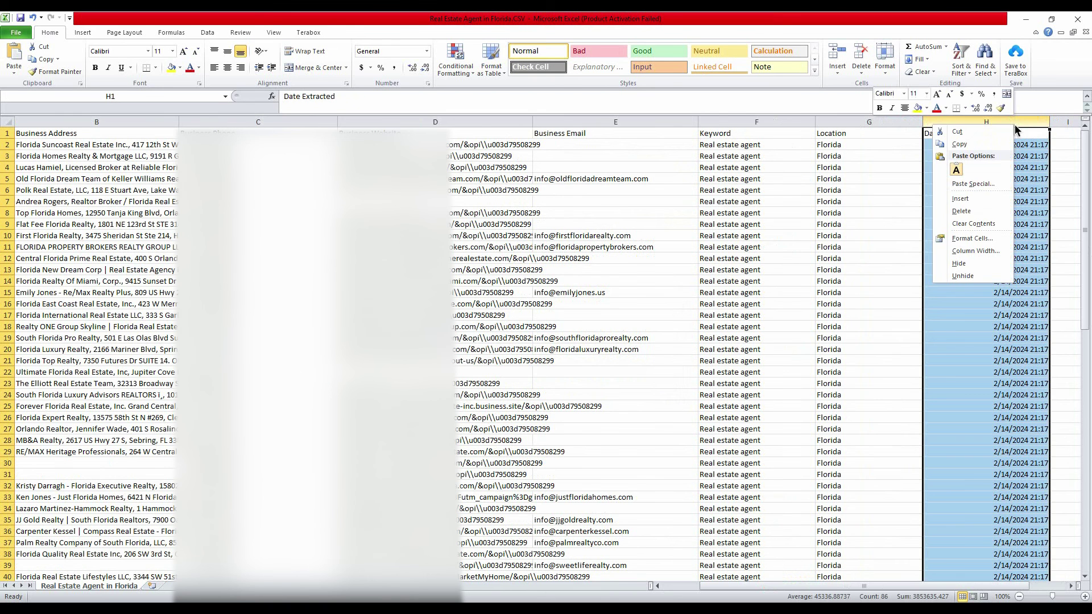
{"action": "left_click", "coordinate": [974, 207]}
{"action": "left_click", "coordinate": [981, 226]}
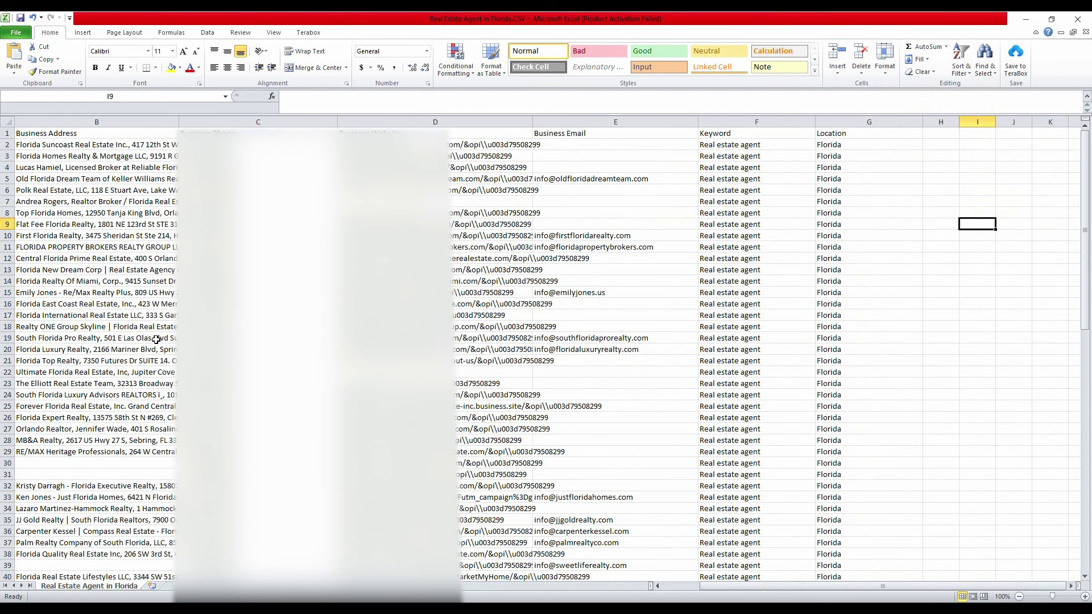
Check the list for rows with a blank business address and delete rows 30 and 31
{"action": "scroll", "coordinate": [155, 339], "scroll_direction": "down", "scroll_amount": 16}
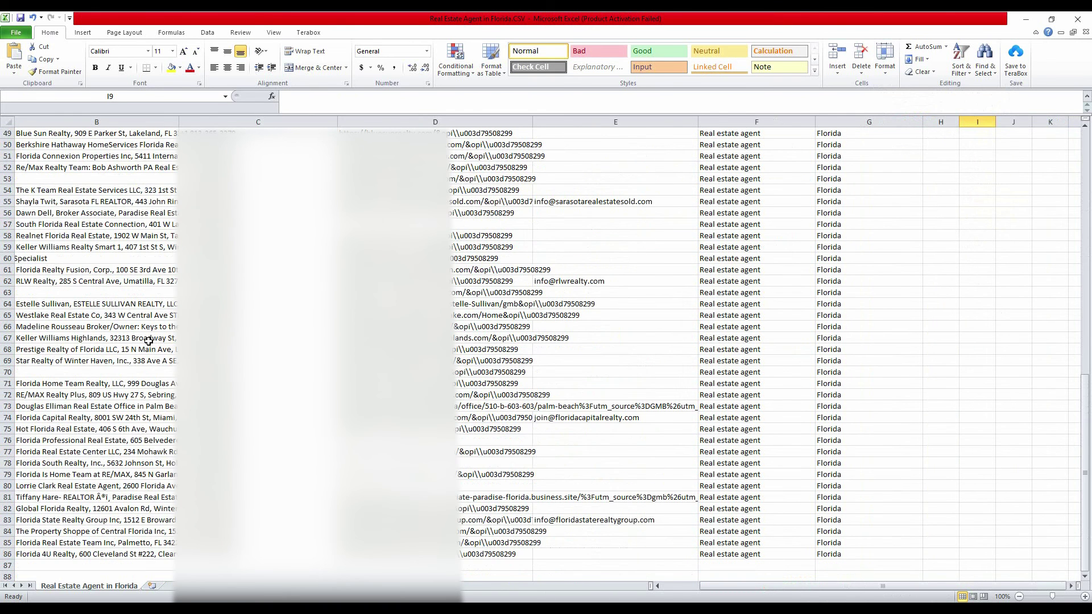
{"action": "scroll", "coordinate": [149, 340], "scroll_direction": "up", "scroll_amount": 8}
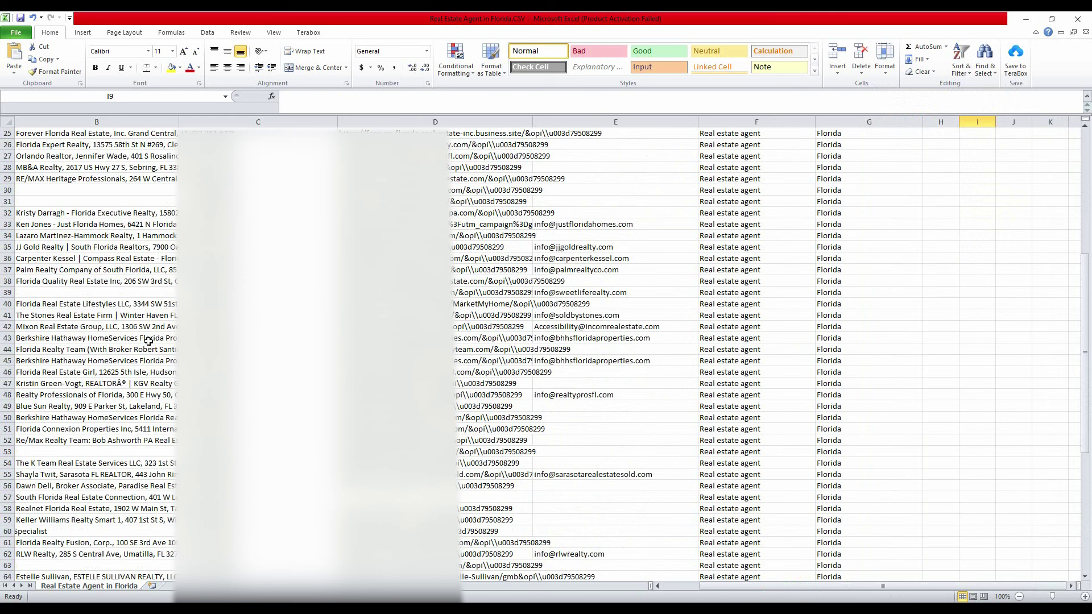
{"action": "scroll", "coordinate": [149, 340], "scroll_direction": "up", "scroll_amount": 8}
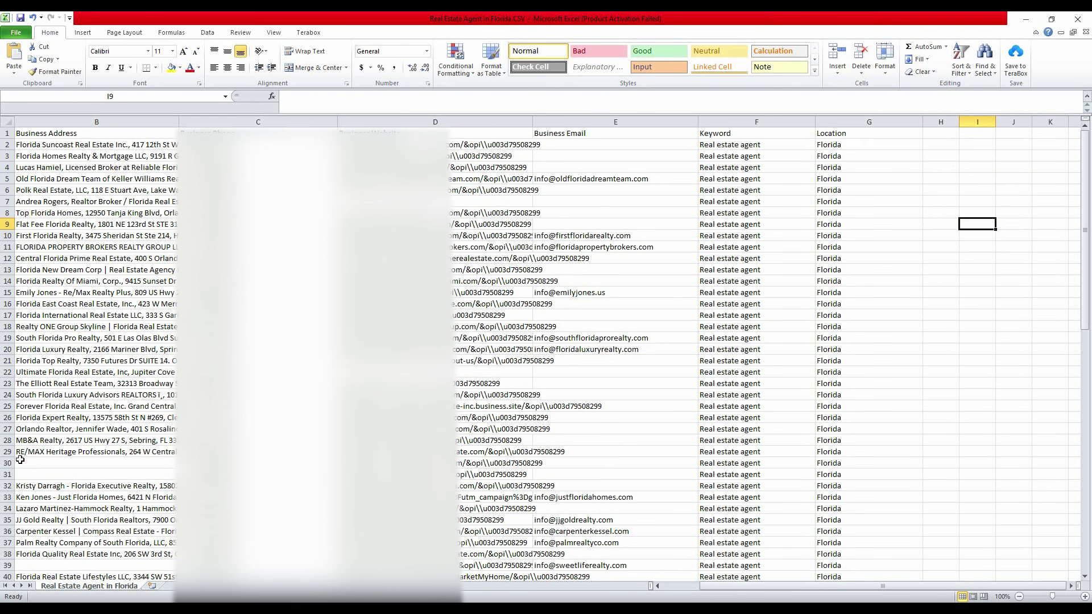
{"action": "left_click_drag", "start_coordinate": [7, 463], "coordinate": [8, 474]}
{"action": "right_click", "coordinate": [14, 479]}
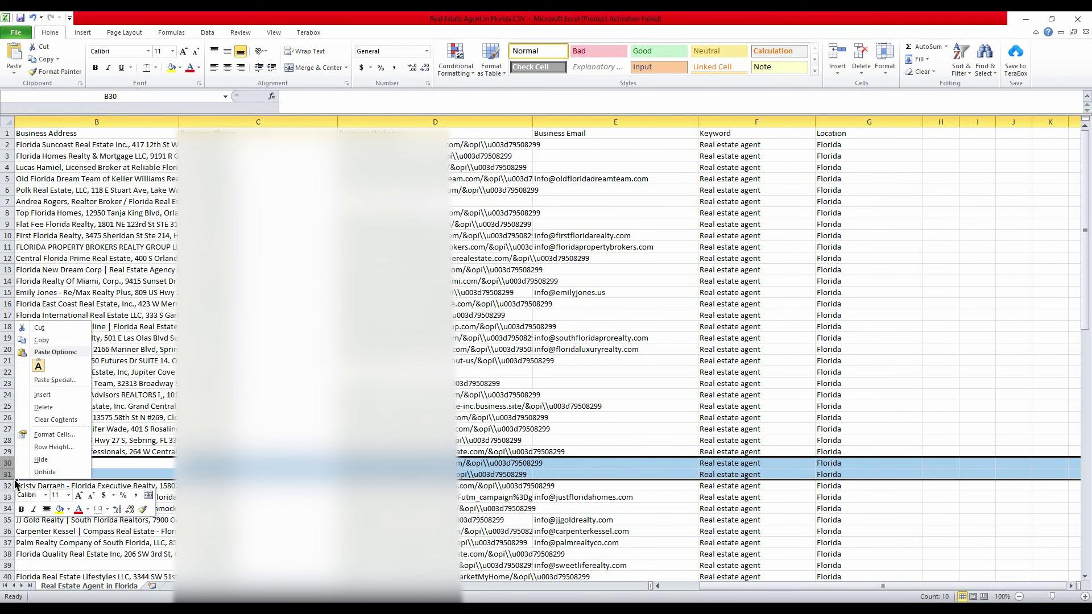
{"action": "left_click", "coordinate": [46, 408]}
Delete row 37 and then row 50, both lacking a business address
{"action": "scroll", "coordinate": [8, 417], "scroll_direction": "down", "scroll_amount": 4}
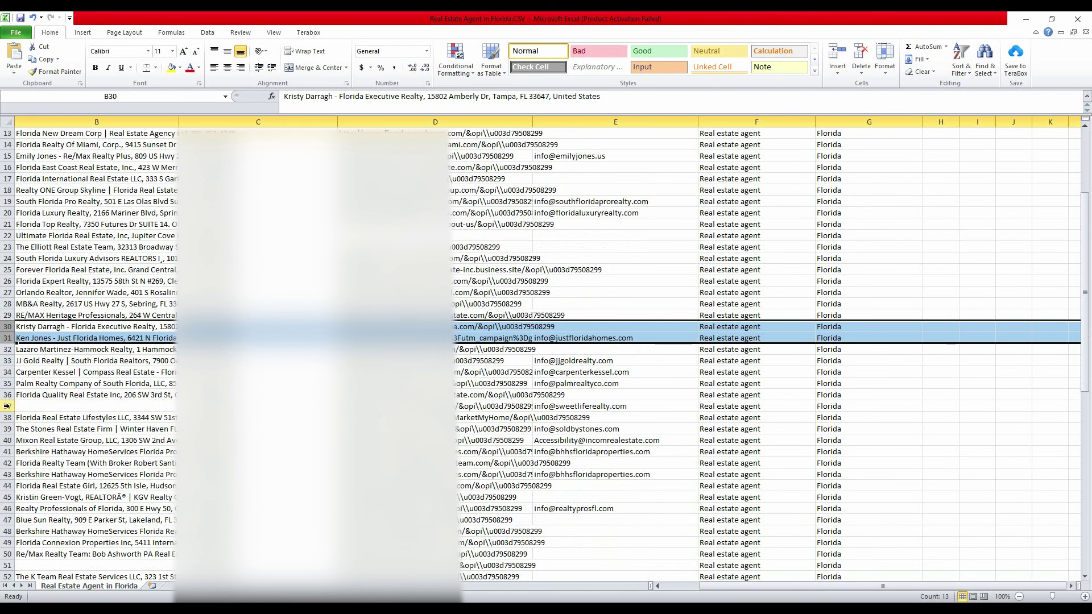
{"action": "left_click", "coordinate": [7, 406]}
{"action": "right_click", "coordinate": [8, 408]}
{"action": "left_click", "coordinate": [42, 494]}
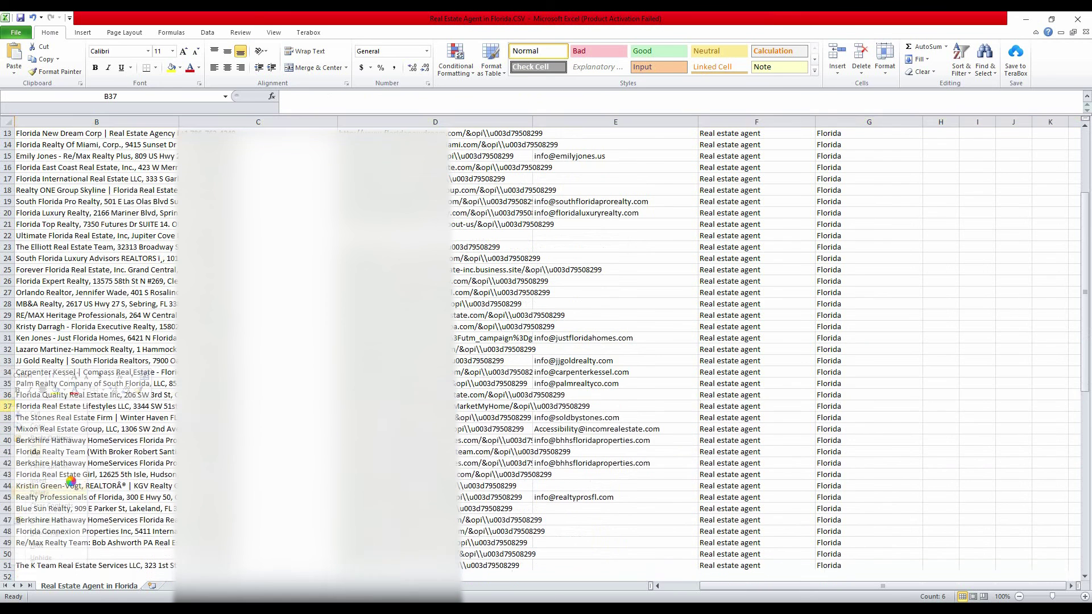
{"action": "scroll", "coordinate": [74, 472], "scroll_direction": "down", "scroll_amount": 3}
{"action": "left_click", "coordinate": [8, 457]}
{"action": "right_click", "coordinate": [8, 456]}
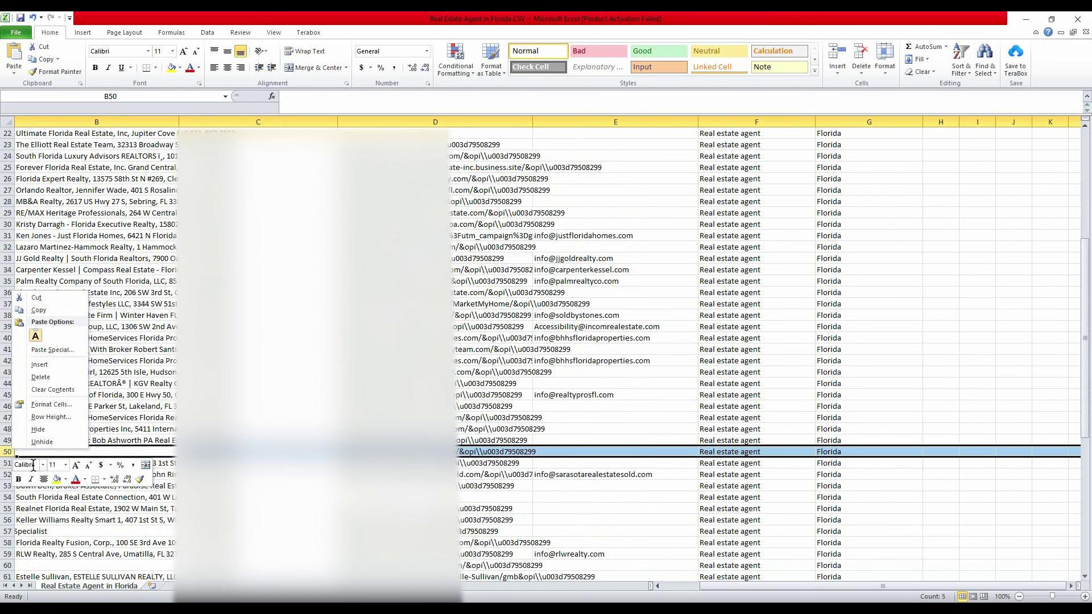
{"action": "left_click", "coordinate": [44, 377]}
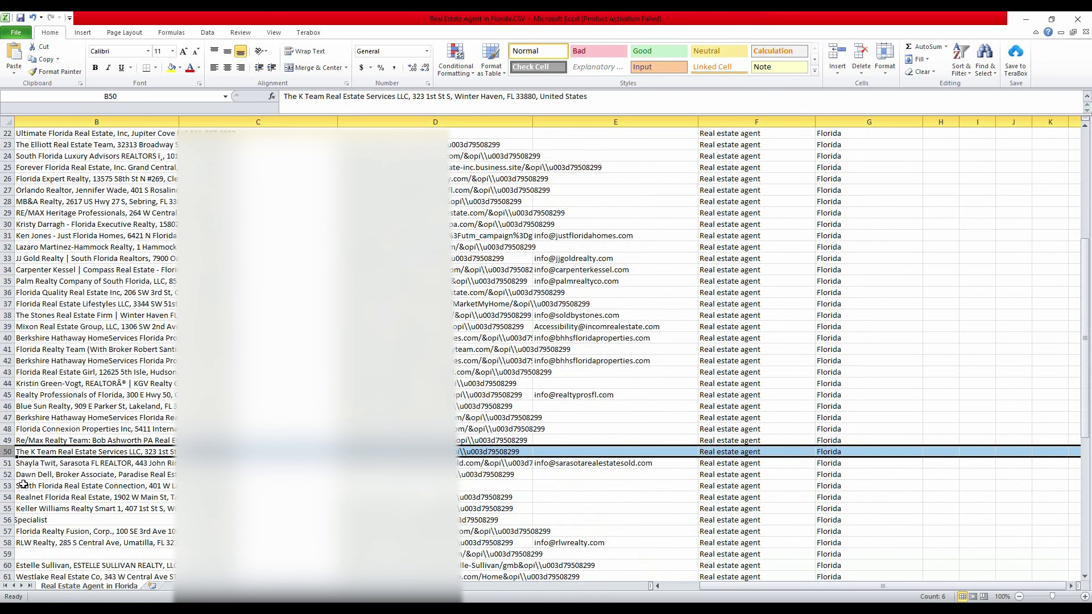
Check the empty website cell in row 53 and delete that row
{"action": "left_click", "coordinate": [8, 487]}
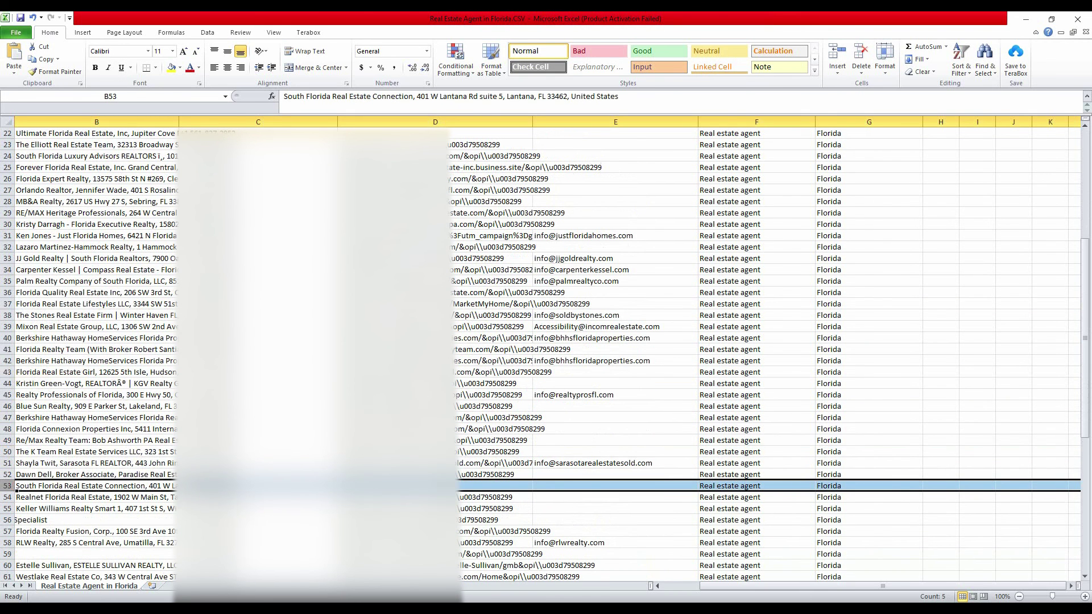
{"action": "left_click", "coordinate": [495, 485]}
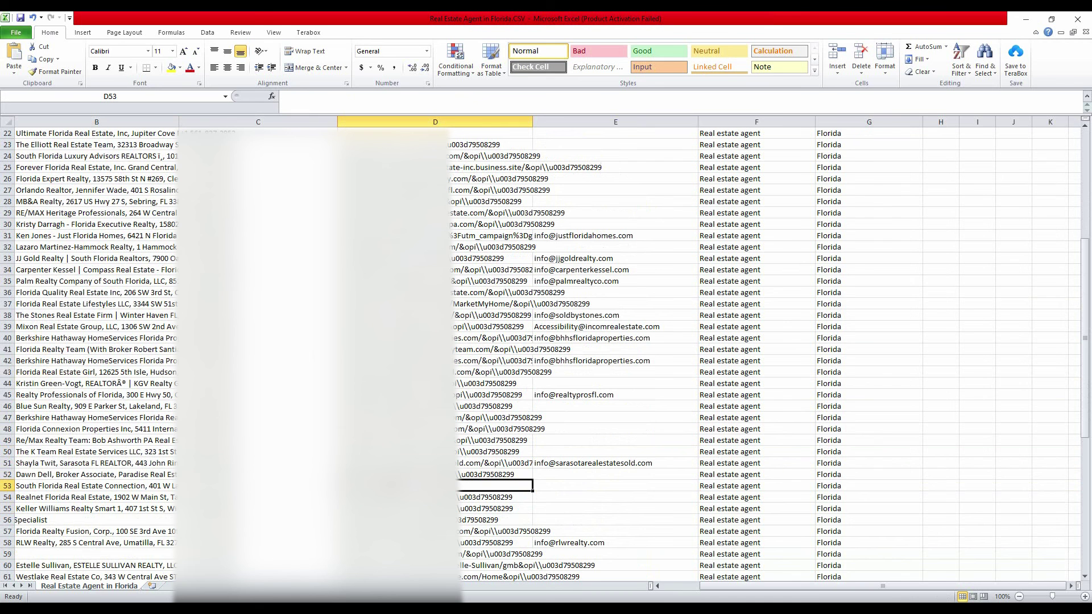
{"action": "right_click", "coordinate": [8, 486]}
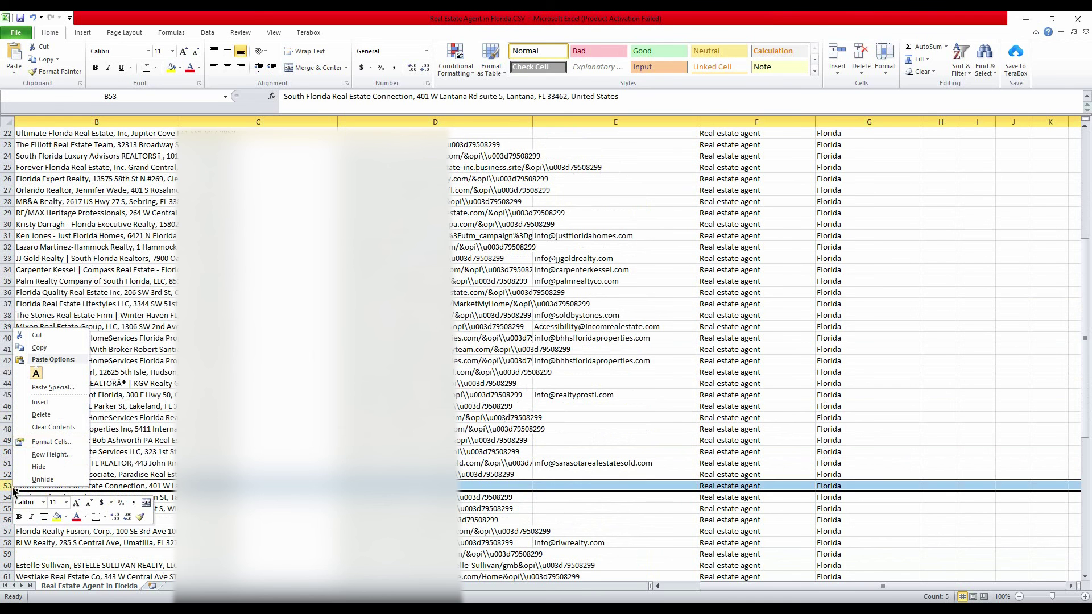
{"action": "left_click", "coordinate": [55, 424]}
Delete row 58 and then row 64, both lacking a business address
{"action": "left_click", "coordinate": [8, 544]}
{"action": "right_click", "coordinate": [8, 543]}
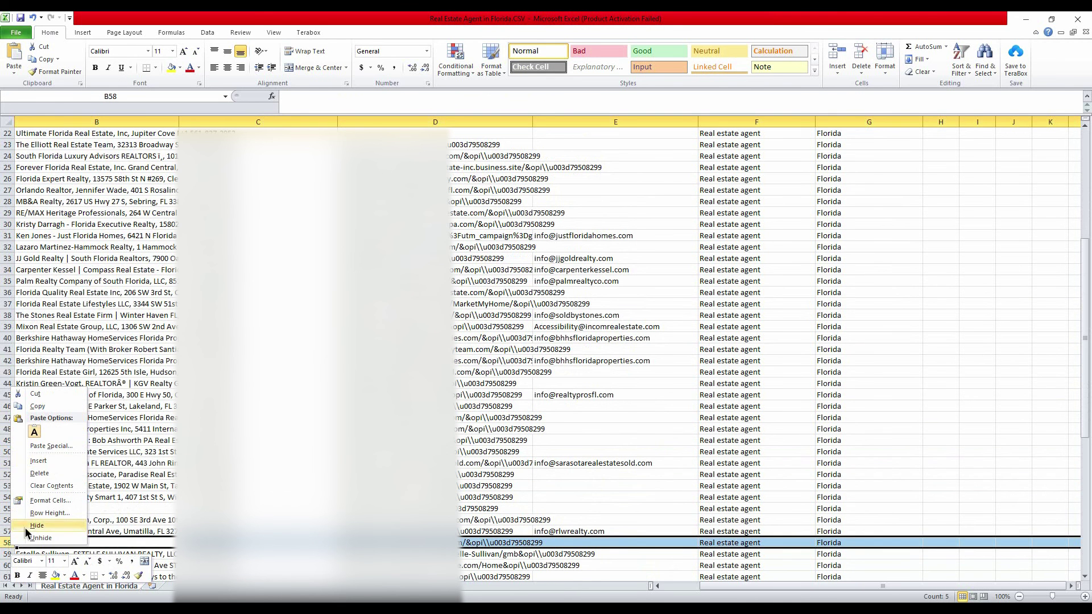
{"action": "left_click", "coordinate": [48, 473]}
{"action": "scroll", "coordinate": [83, 484], "scroll_direction": "down", "scroll_amount": 8}
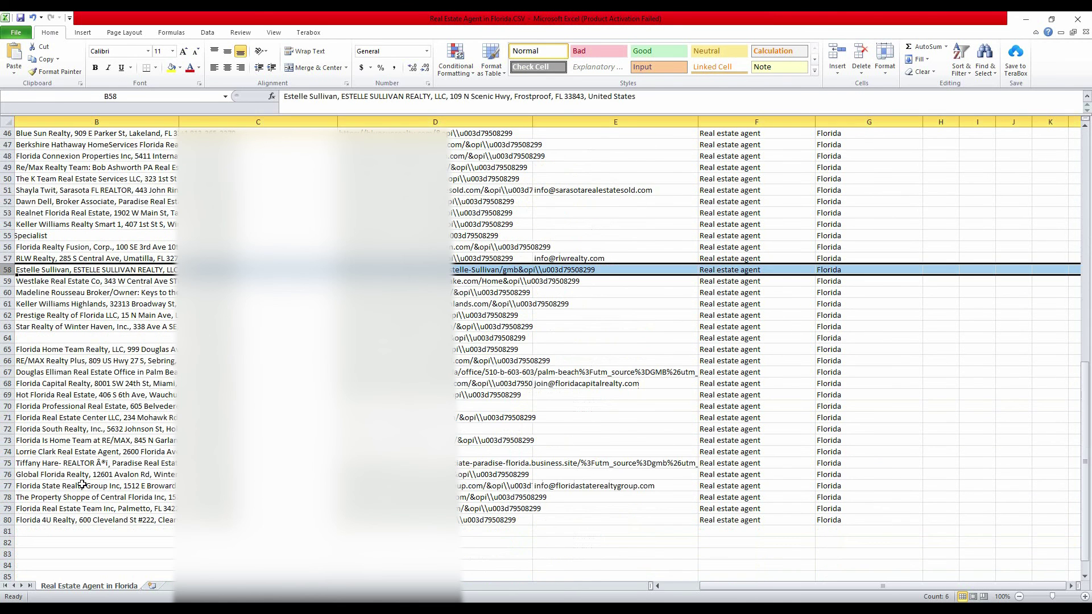
{"action": "left_click", "coordinate": [7, 339]}
{"action": "right_click", "coordinate": [7, 339]}
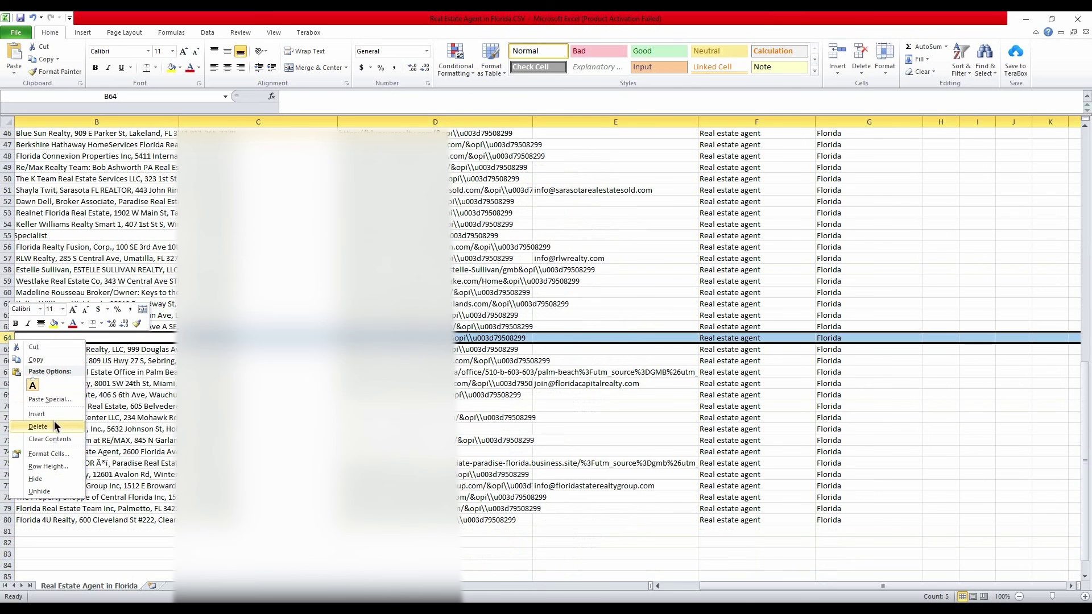
{"action": "left_click", "coordinate": [56, 429]}
Copy the first listing's business address from cell B2 and search Google for it in a new Chrome tab with "linkedin" added
{"action": "scroll", "coordinate": [88, 429], "scroll_direction": "up", "scroll_amount": 15}
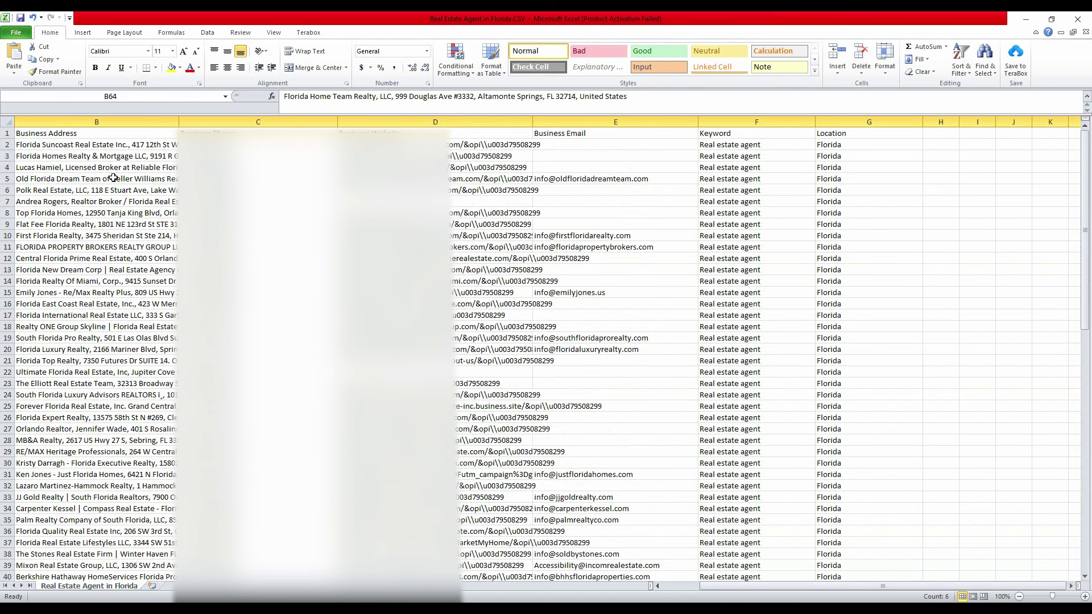
{"action": "left_click", "coordinate": [95, 146]}
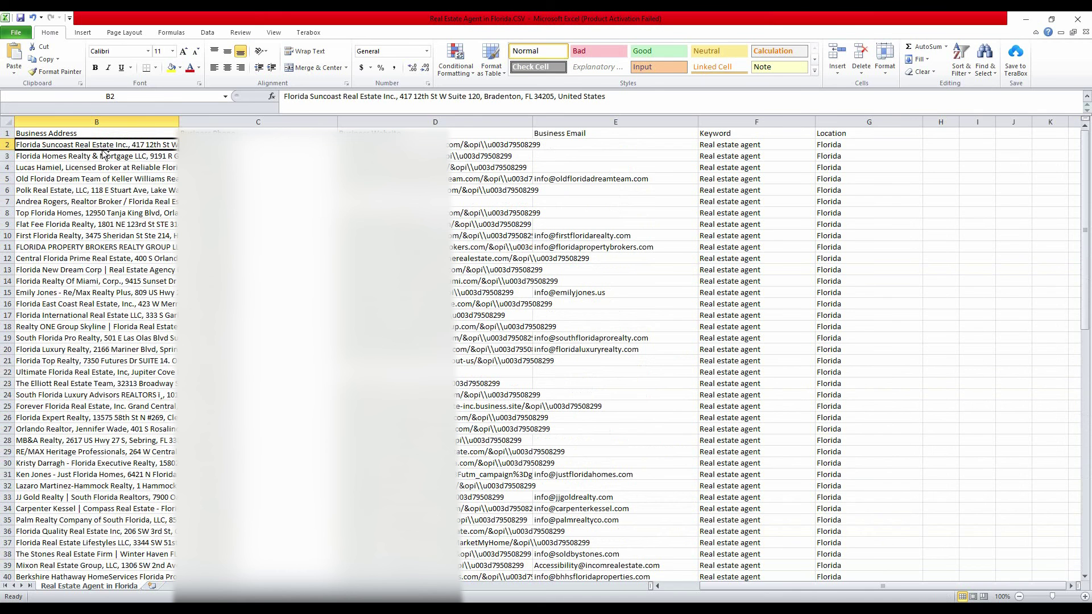
{"action": "key", "text": "ctrl+c"}
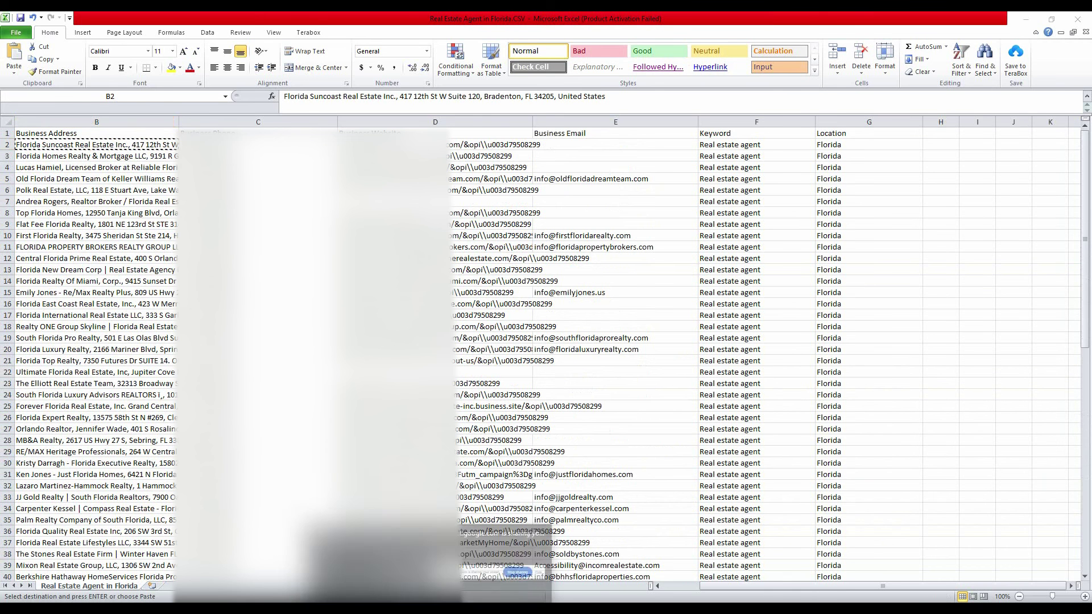
{"action": "key", "text": "alt+Tab"}
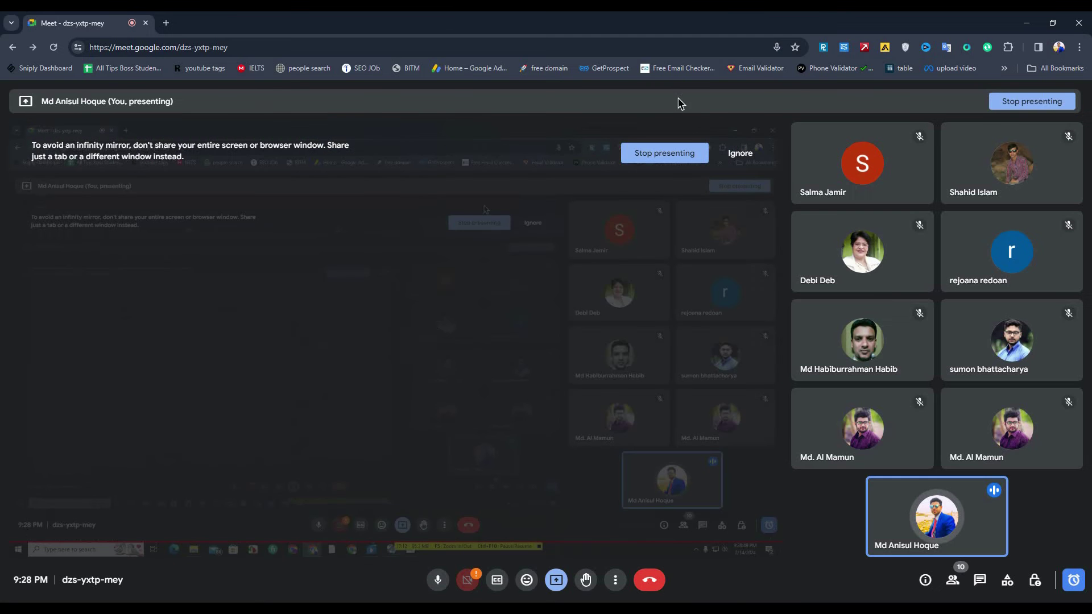
{"action": "left_click", "coordinate": [168, 23]}
{"action": "key", "text": "ctrl+v"}
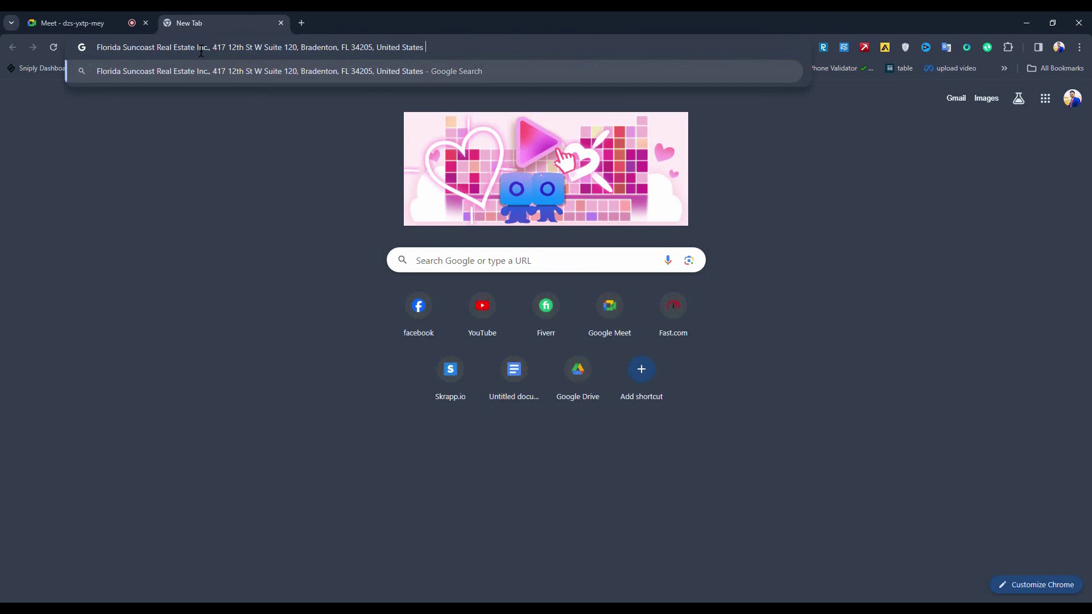
{"action": "type", "text": "linkedin"}
{"action": "key", "text": "Return"}
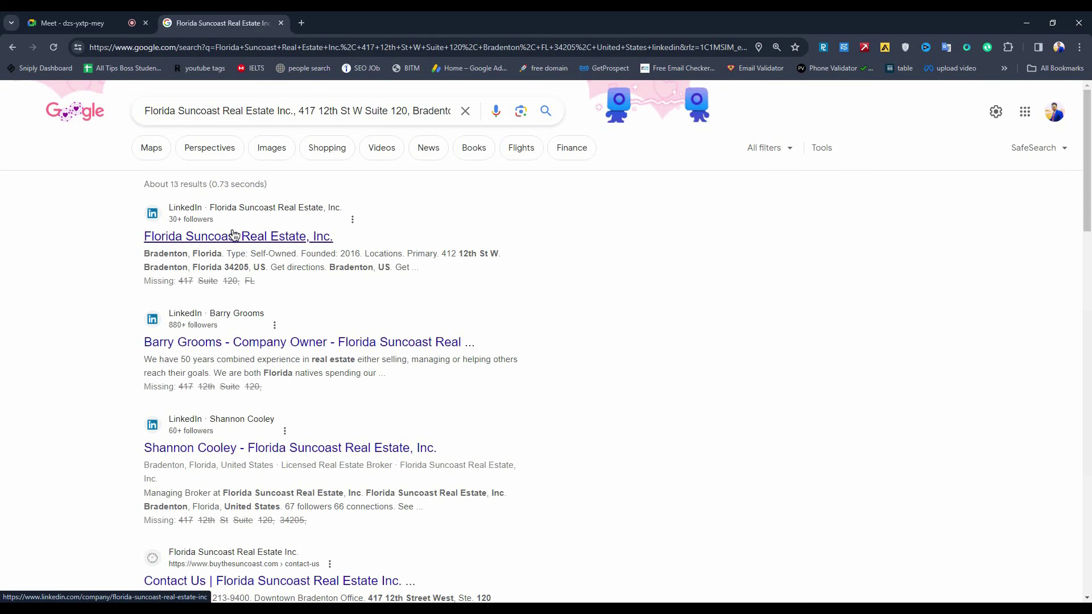
Open the LinkedIn company page of Florida Suncoast Real Estate, Inc. in a separate tab and select its web address
{"action": "right_click", "coordinate": [226, 234]}
{"action": "left_click", "coordinate": [234, 241]}
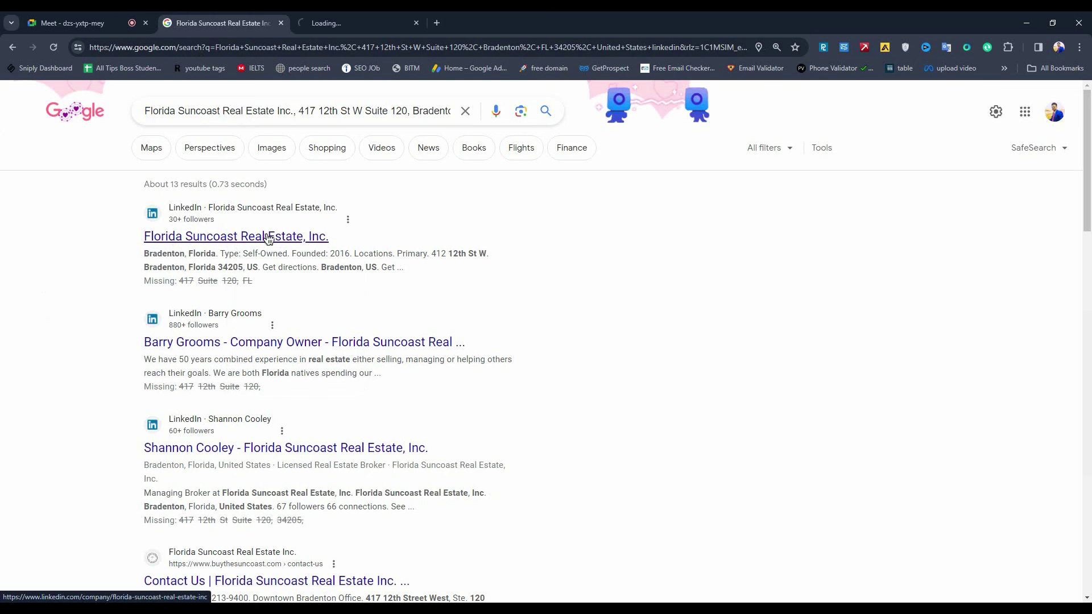
{"action": "left_click", "coordinate": [363, 18]}
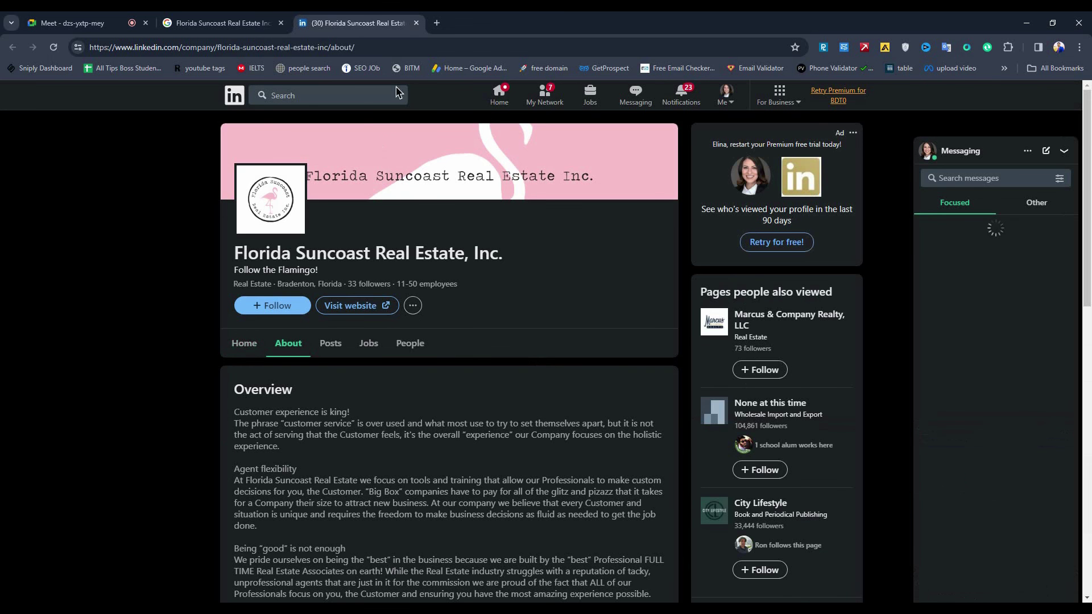
{"action": "left_click", "coordinate": [315, 47]}
{"action": "left_click", "coordinate": [314, 47]}
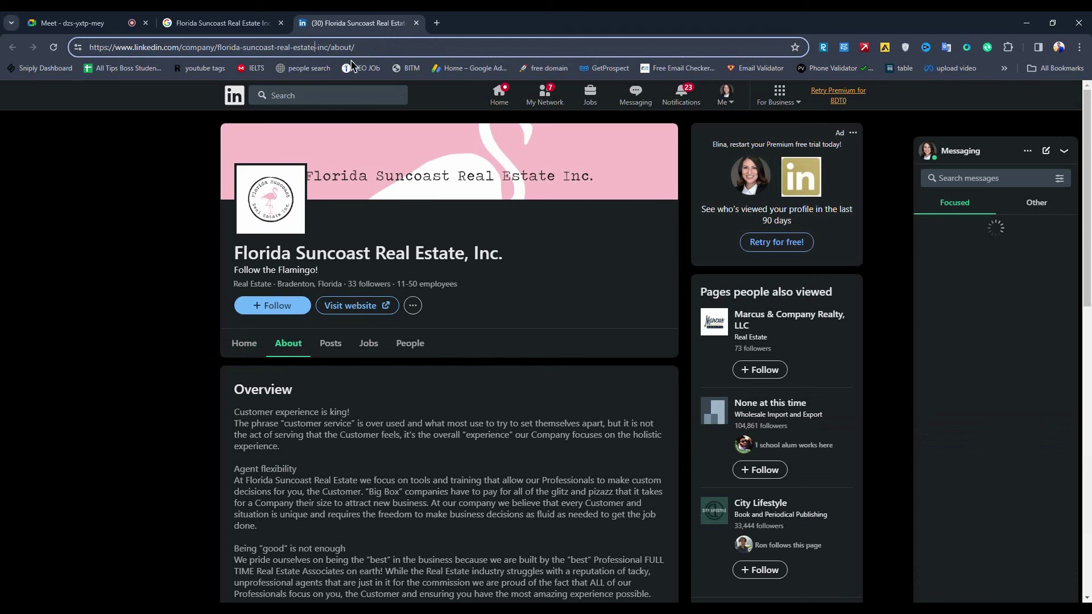
{"action": "right_click", "coordinate": [388, 50]}
{"action": "left_click", "coordinate": [80, 153]}
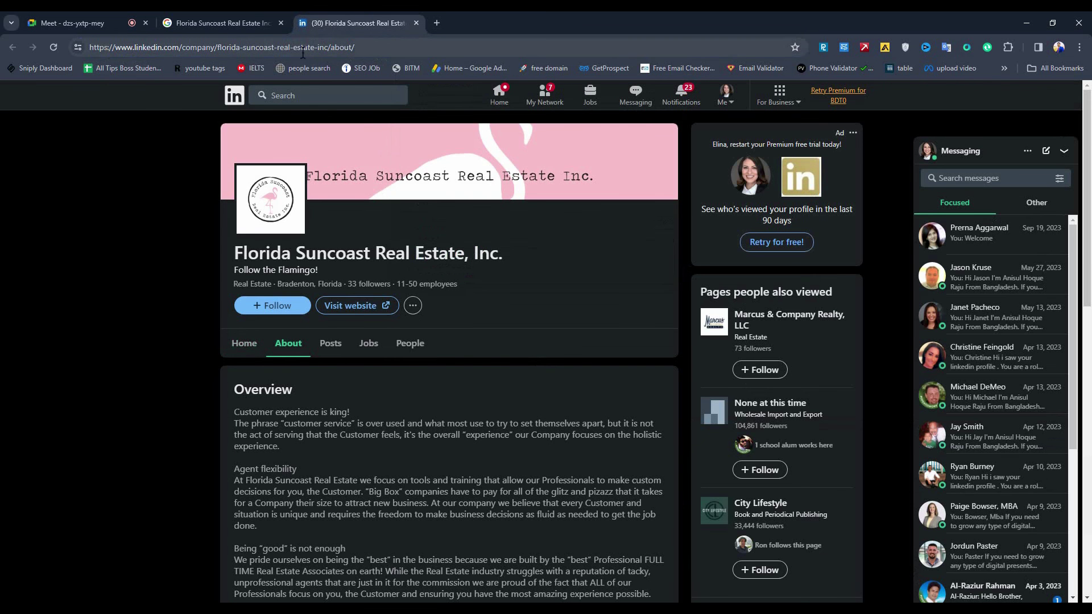
Copy the company's LinkedIn page address and, in Excel, widen column H and head it "Company Linkedin"
{"action": "left_click_drag", "start_coordinate": [355, 50], "coordinate": [54, 52]}
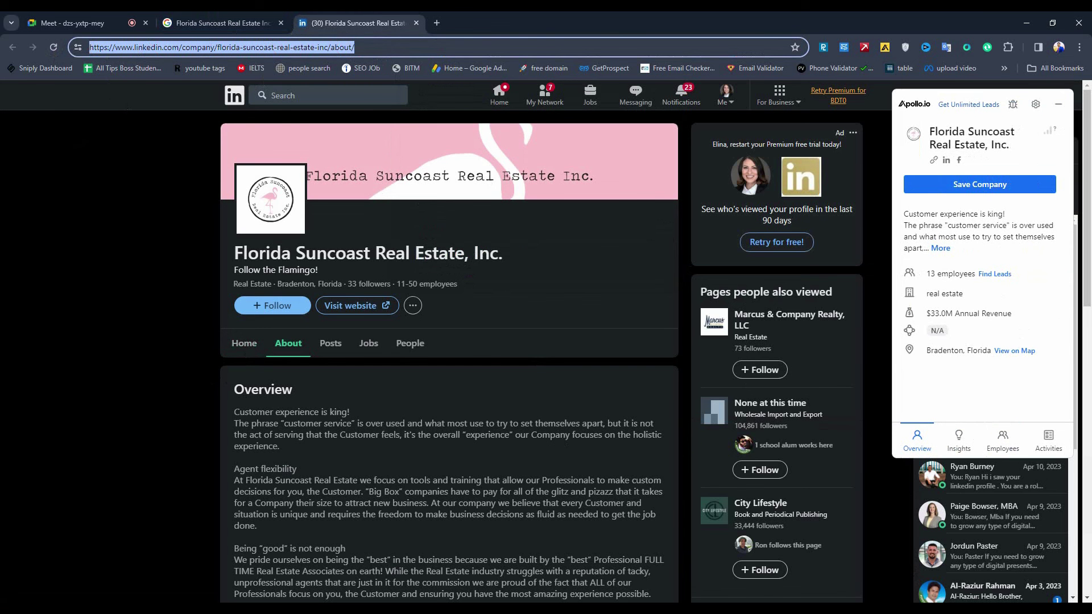
{"action": "key", "text": "alt+Tab"}
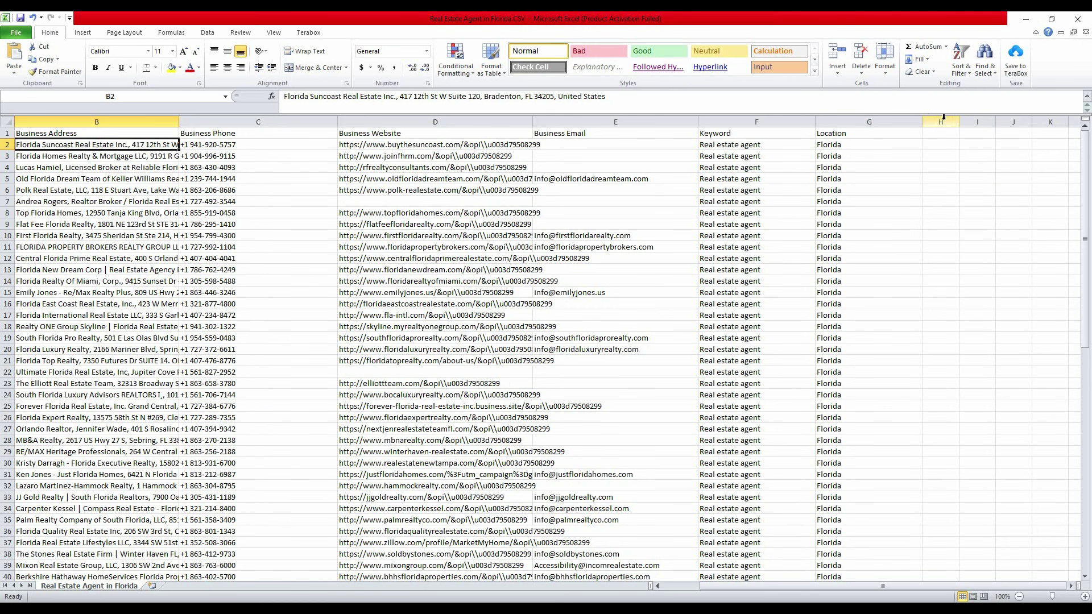
{"action": "left_click_drag", "start_coordinate": [959, 122], "coordinate": [1063, 111]}
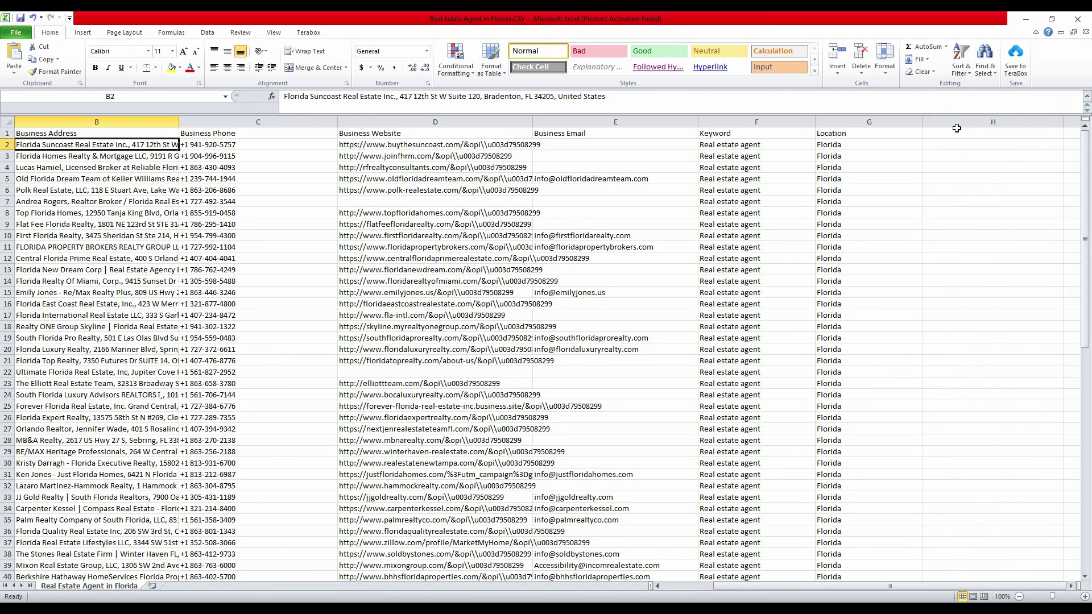
{"action": "left_click", "coordinate": [948, 132]}
{"action": "double_click", "coordinate": [948, 132]}
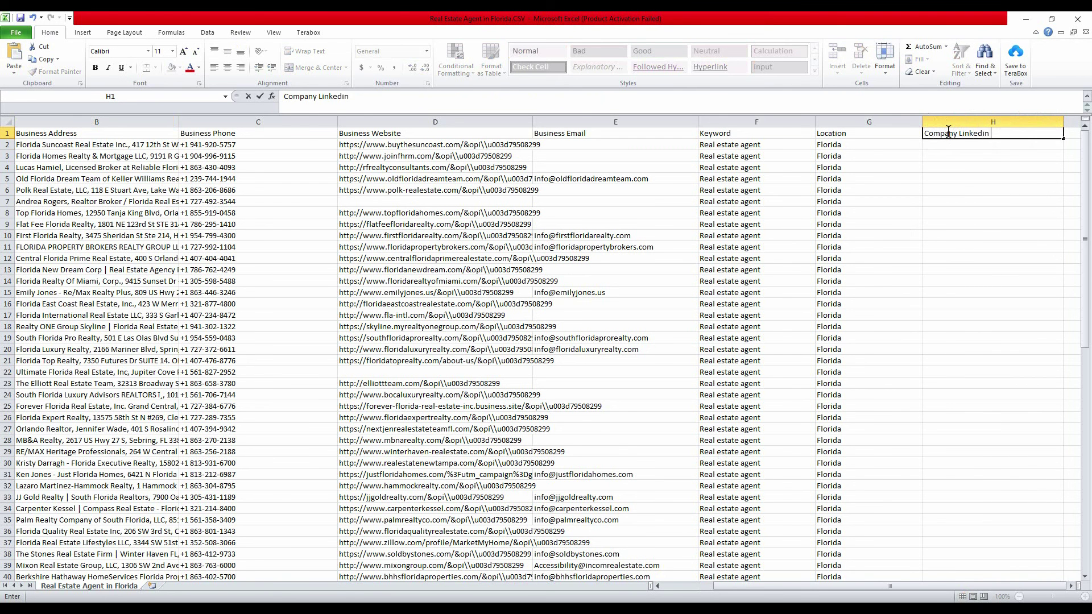
{"action": "key", "text": "Return"}
Paste the copied LinkedIn address into cell H2 and remove its automatic hyperlink
{"action": "double_click", "coordinate": [945, 148]}
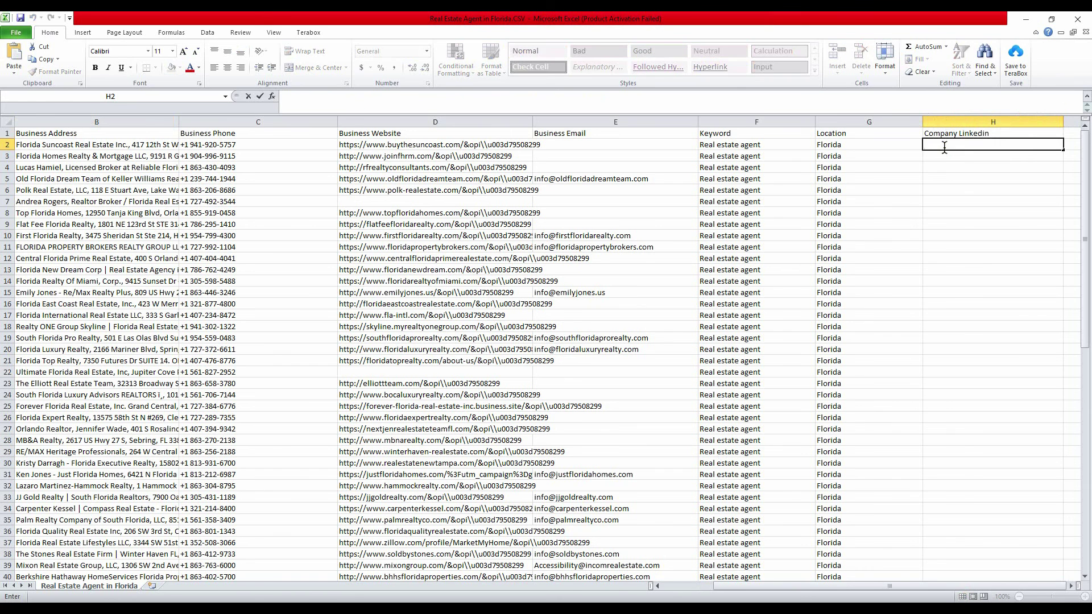
{"action": "key", "text": "ctrl+v"}
{"action": "left_click", "coordinate": [958, 181]}
{"action": "left_click", "coordinate": [1003, 162]}
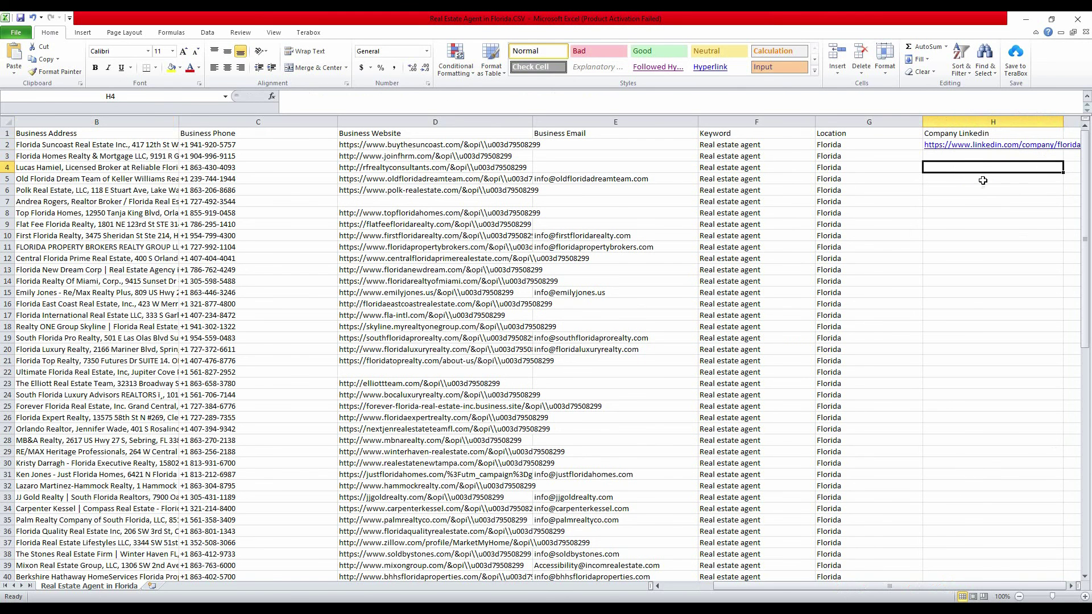
{"action": "left_click", "coordinate": [1000, 371]}
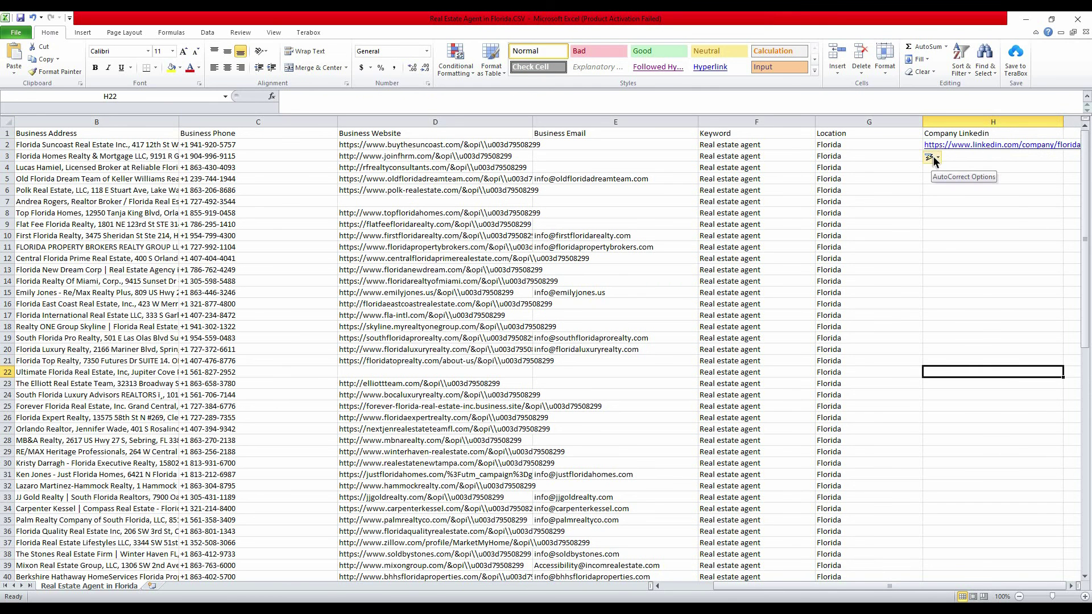
{"action": "left_click", "coordinate": [936, 157]}
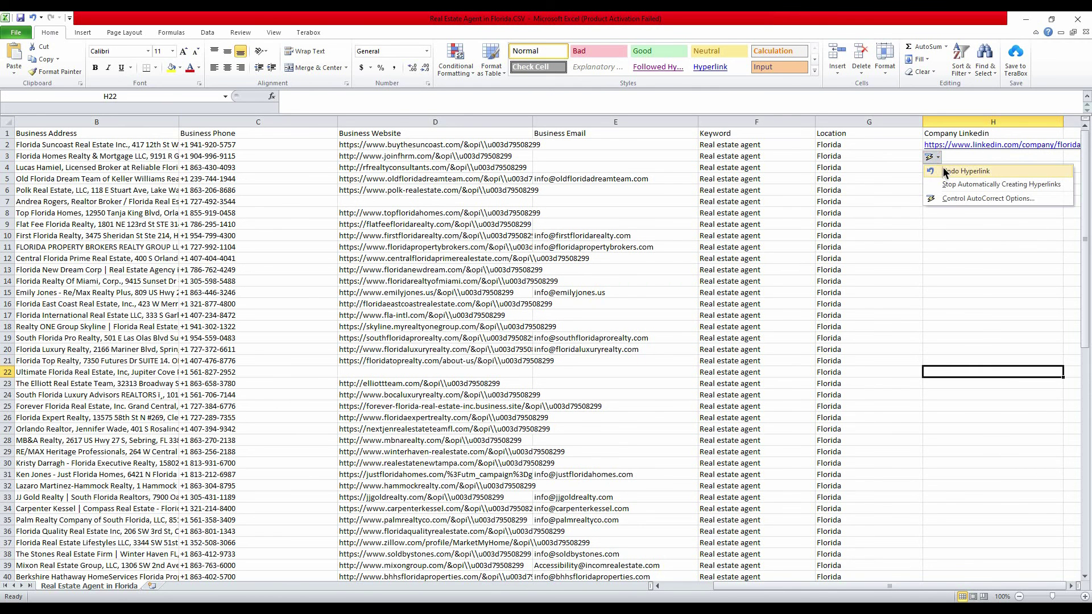
{"action": "left_click", "coordinate": [946, 172]}
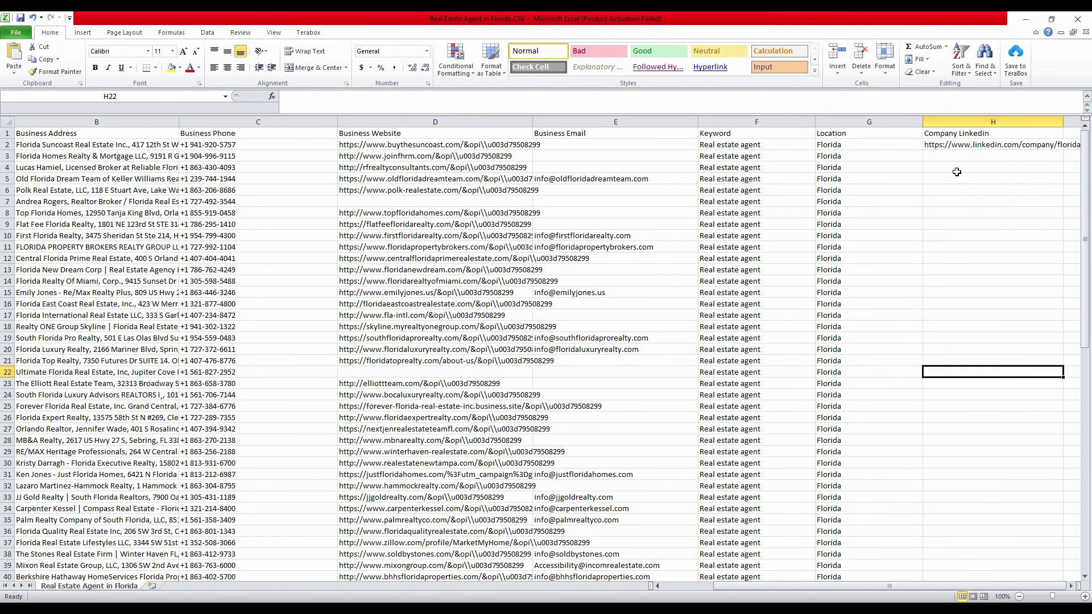
{"action": "left_click", "coordinate": [947, 149]}
{"action": "left_click", "coordinate": [991, 269]}
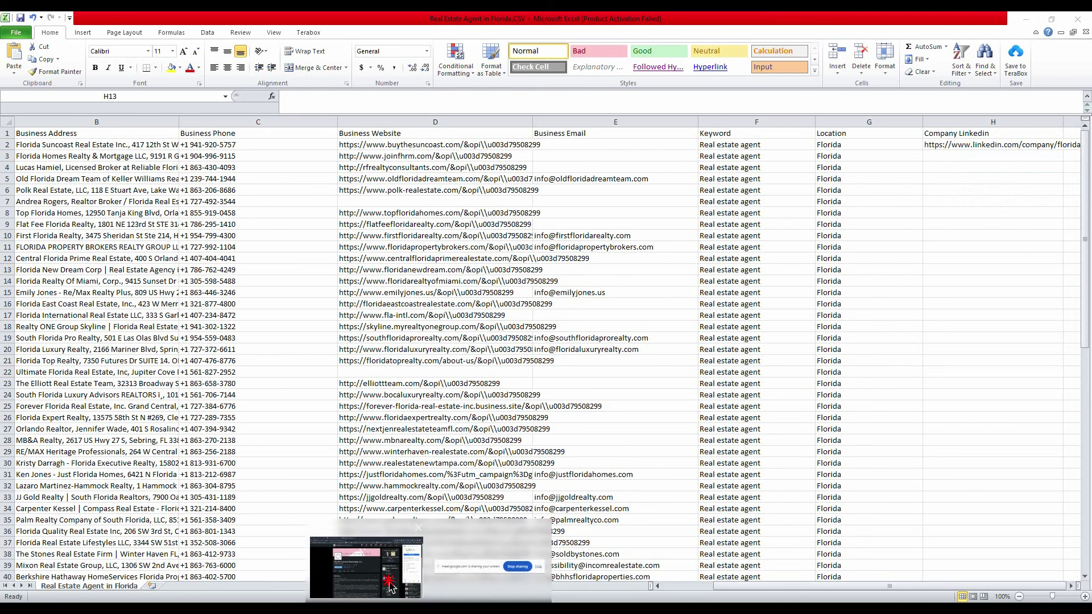
Switch back to Chrome and search the company's associated members on LinkedIn for "CEO"
{"action": "left_click", "coordinate": [389, 586]}
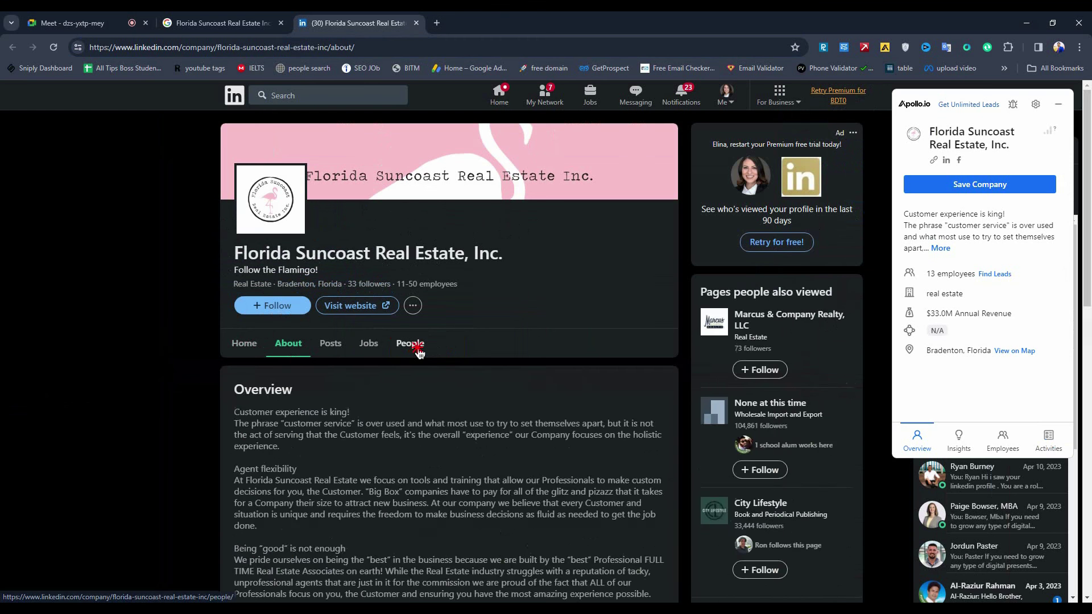
{"action": "left_click", "coordinate": [415, 344]}
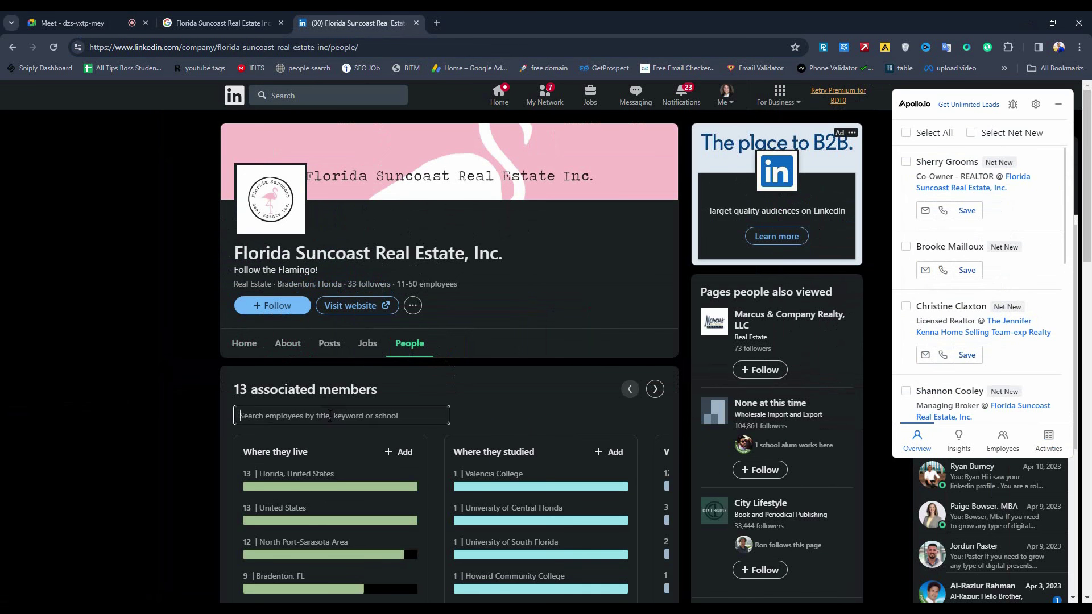
{"action": "type", "text": "CEO"}
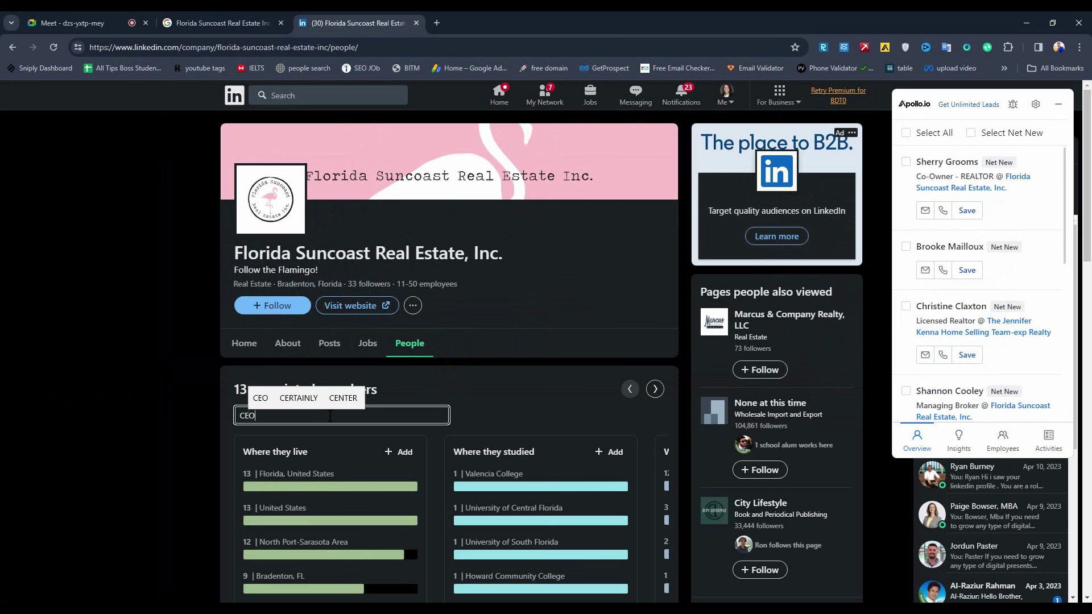
{"action": "key", "text": "Return"}
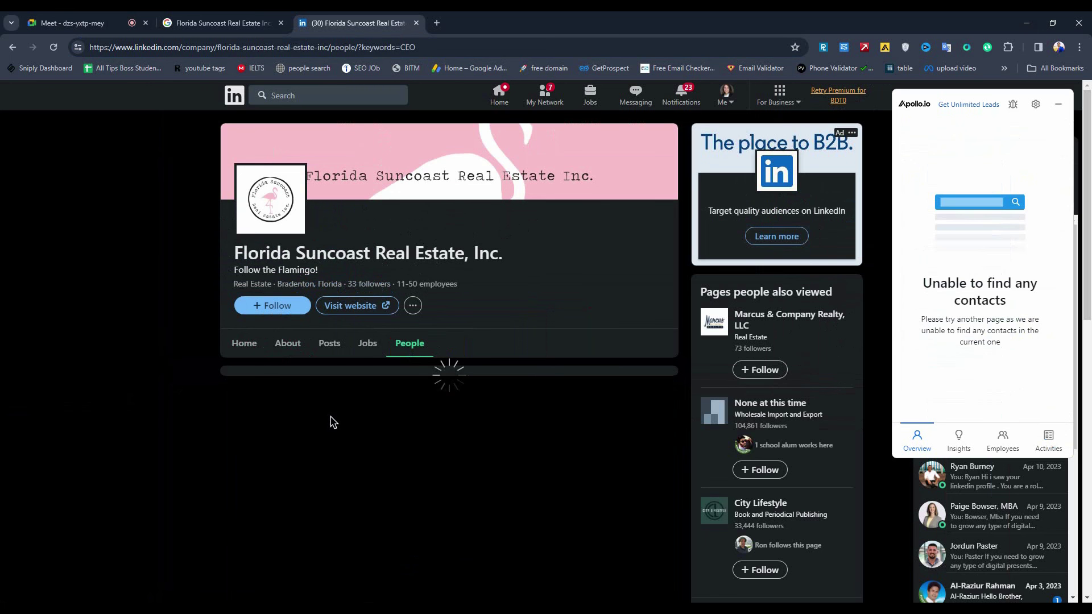
{"action": "scroll", "coordinate": [222, 366], "scroll_direction": "down", "scroll_amount": 6}
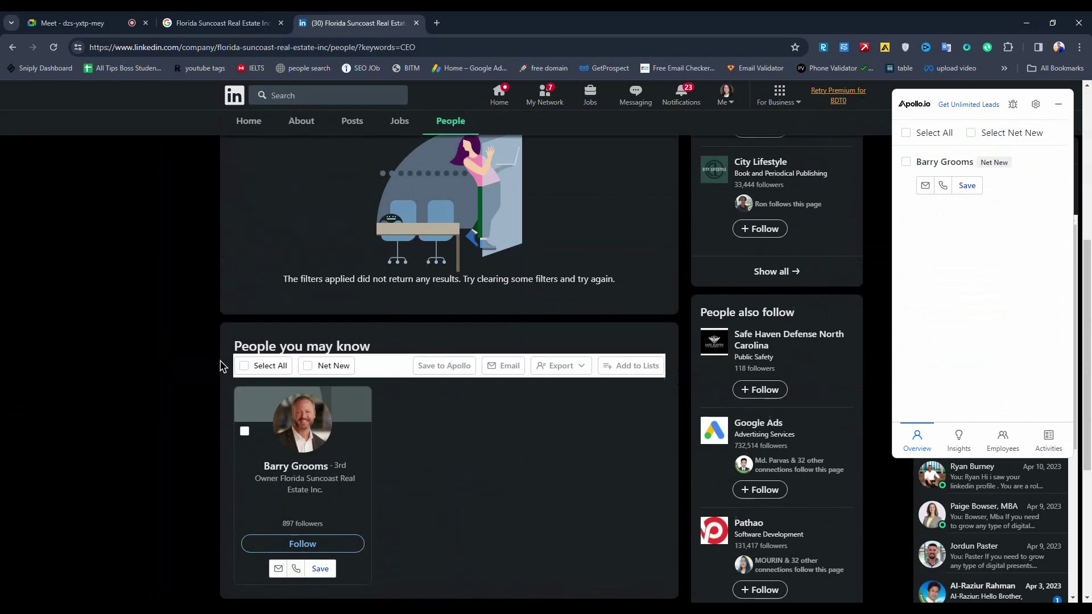
{"action": "scroll", "coordinate": [222, 366], "scroll_direction": "down", "scroll_amount": 2}
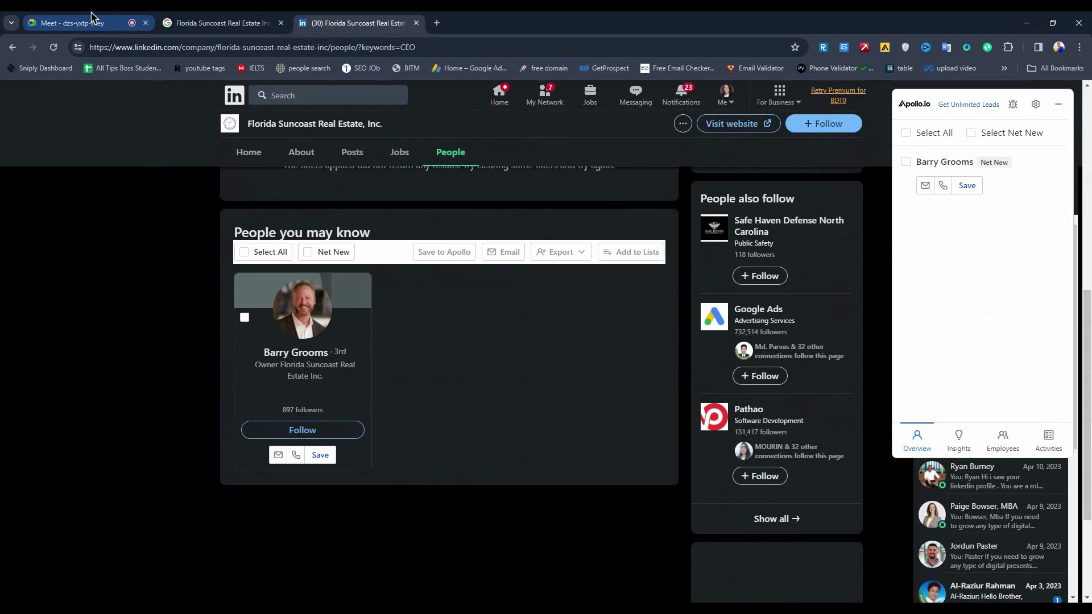
Open the LinkedIn profile of the company owner from the suggested people in a new tab
{"action": "key", "text": "ctrl+1"}
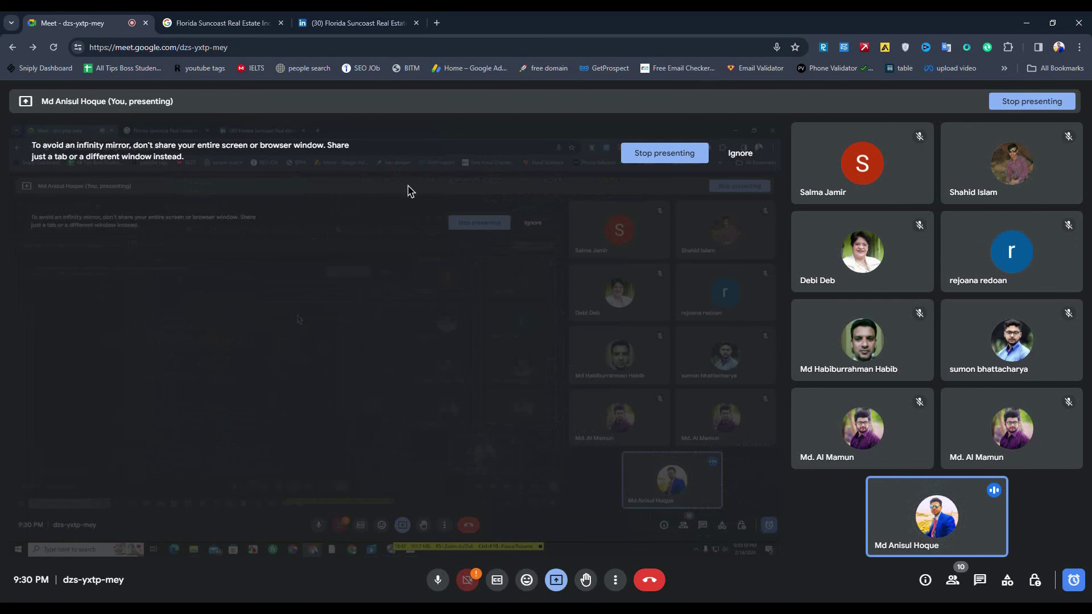
{"action": "key", "text": "ctrl+3"}
{"action": "left_click", "coordinate": [295, 354]}
{"action": "right_click", "coordinate": [295, 354]}
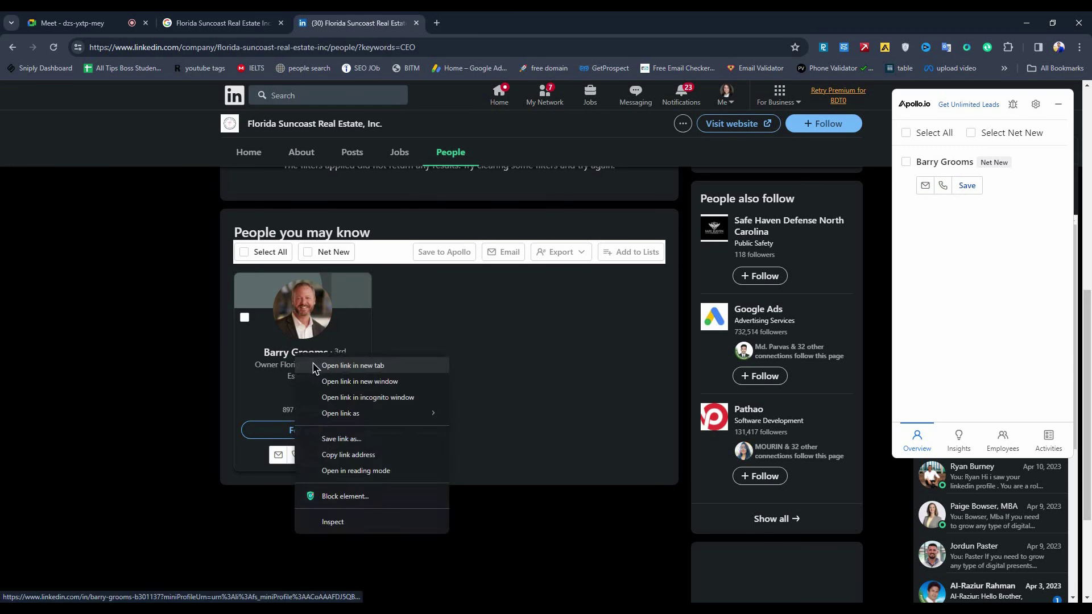
{"action": "left_click", "coordinate": [366, 362]}
{"action": "left_click", "coordinate": [468, 23]}
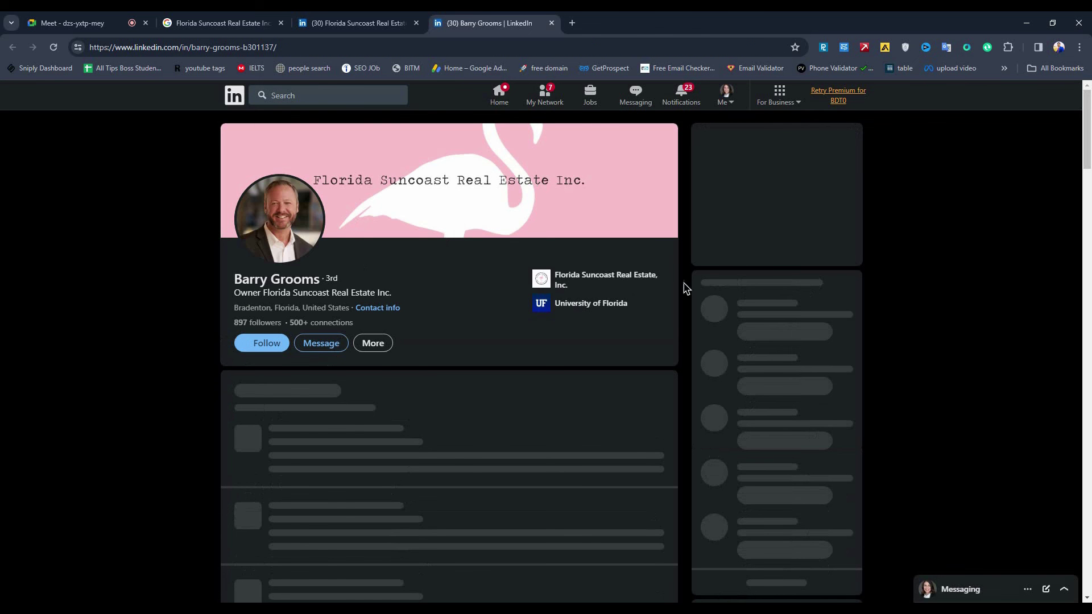
Look up the owner's contact details with Skrapp Email Finder and PIPILeads, and copy the owner's email address
{"action": "left_click", "coordinate": [845, 48]}
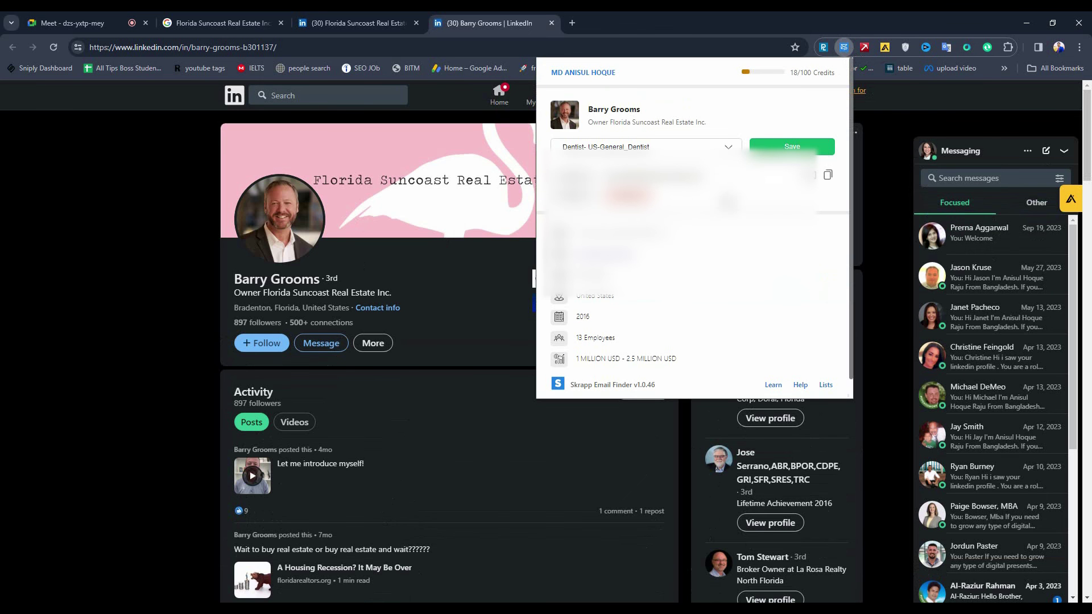
{"action": "left_click", "coordinate": [824, 47]}
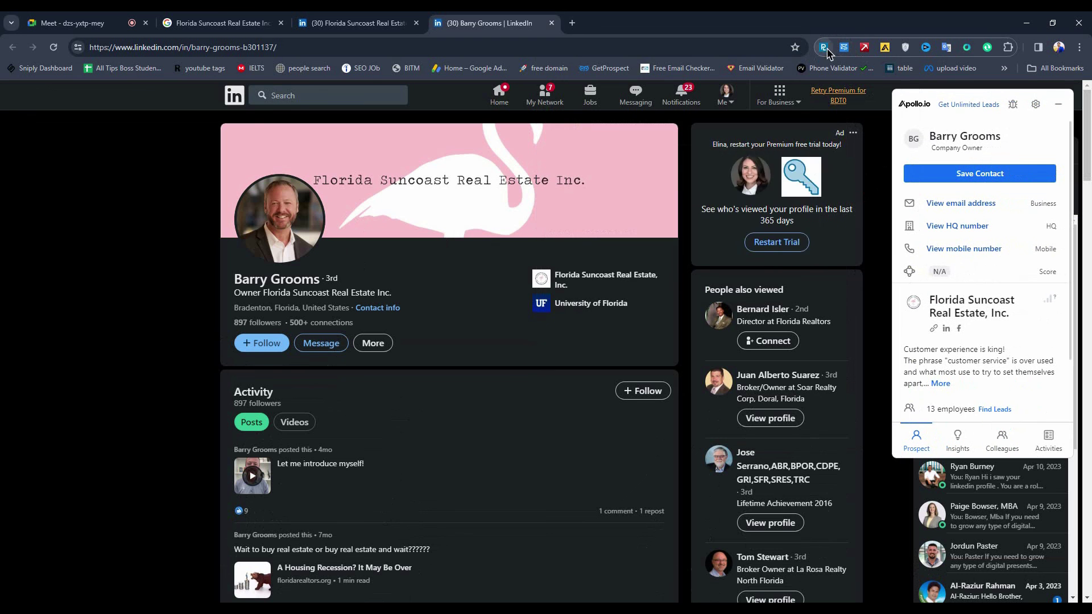
{"action": "left_click", "coordinate": [825, 49]}
{"action": "left_click", "coordinate": [784, 210]}
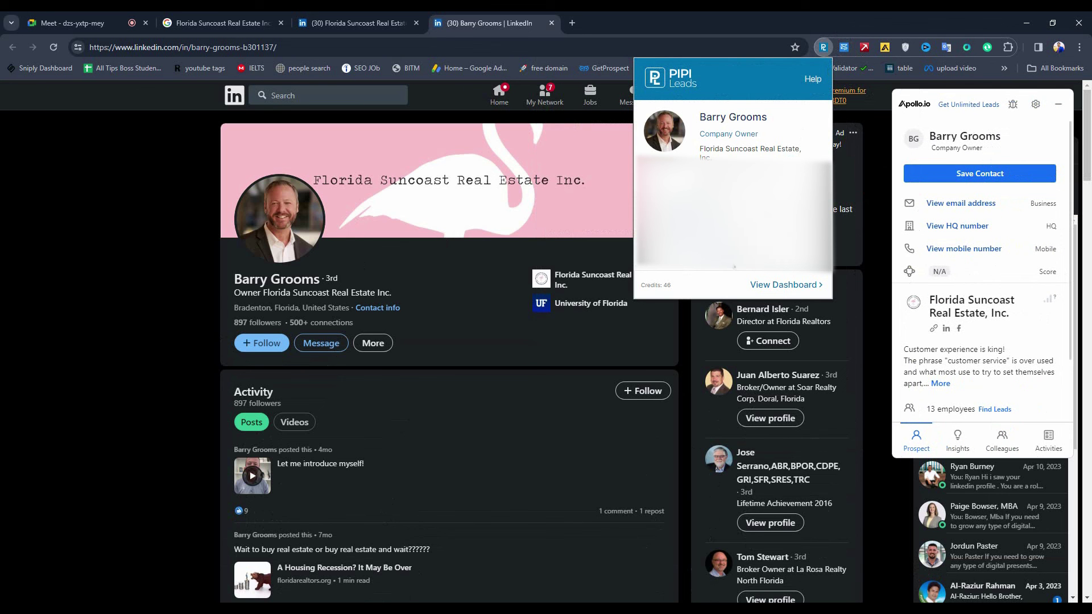
{"action": "left_click_drag", "start_coordinate": [666, 264], "coordinate": [719, 265]}
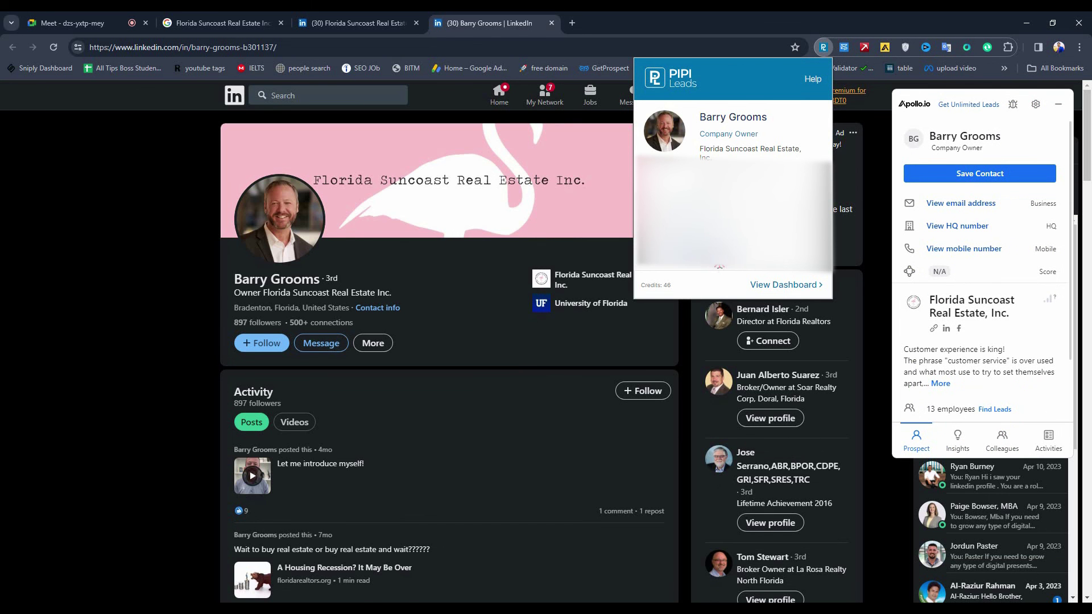
{"action": "left_click", "coordinate": [718, 265]}
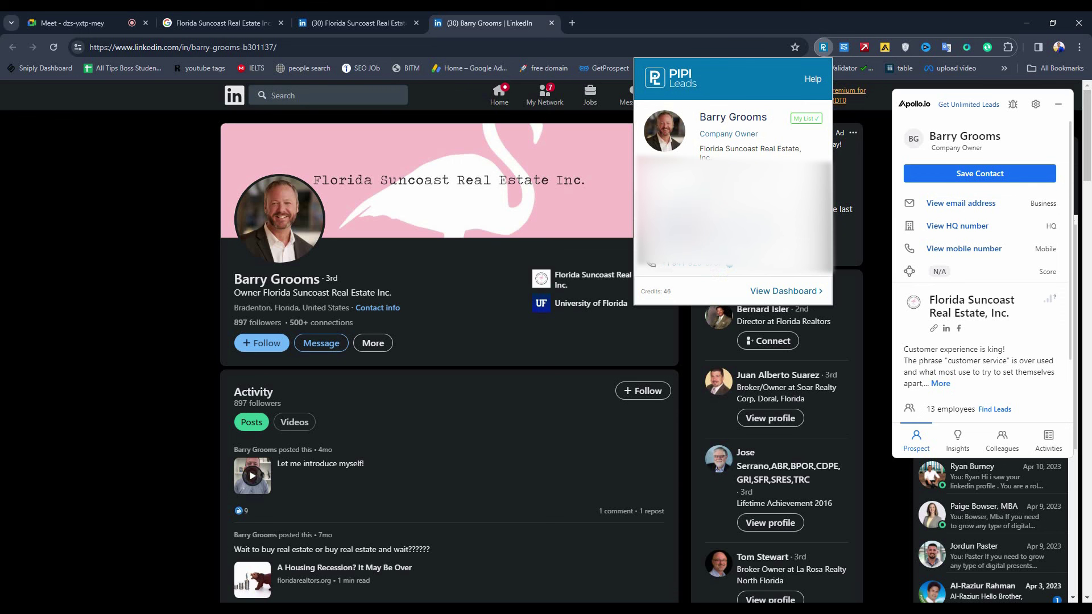
{"action": "right_click", "coordinate": [722, 205]}
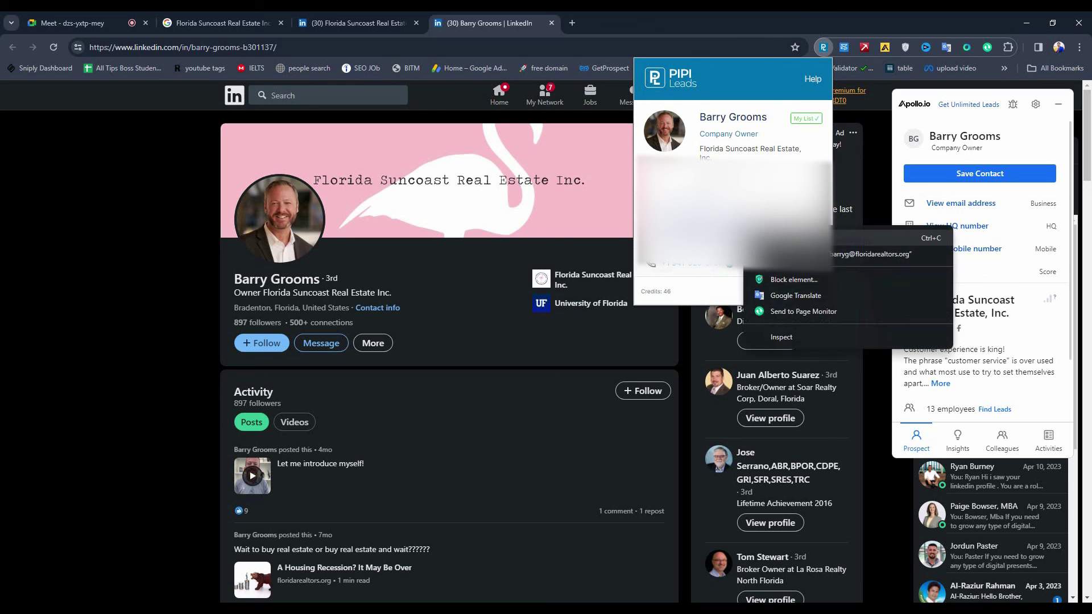
{"action": "left_click", "coordinate": [797, 246]}
Switch to Excel and insert a blank column before the Company Linkedin column
{"action": "key", "text": "alt+Tab"}
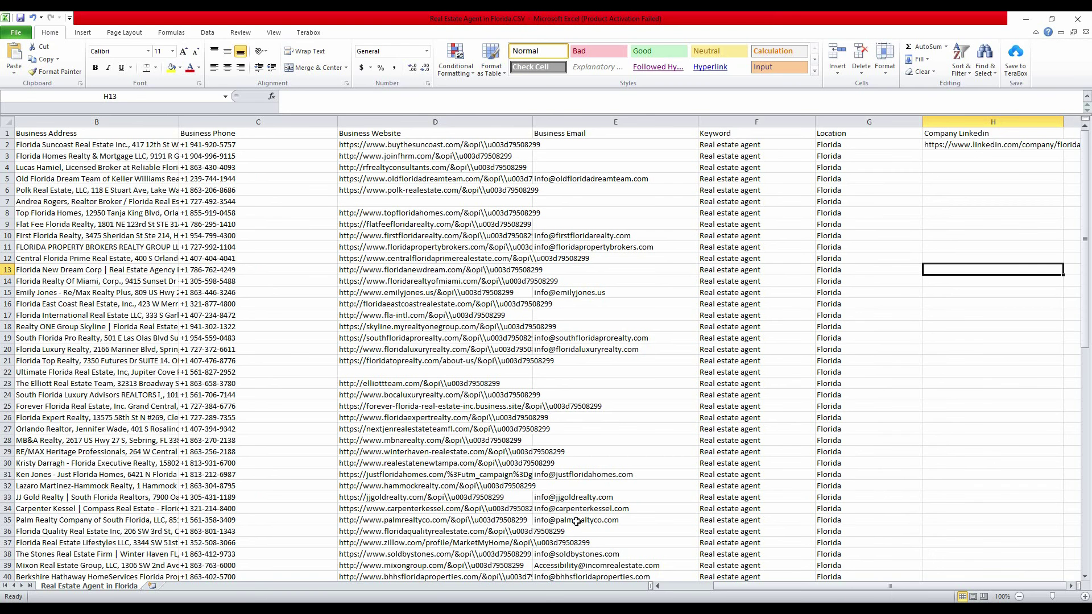
{"action": "left_click", "coordinate": [1072, 122]}
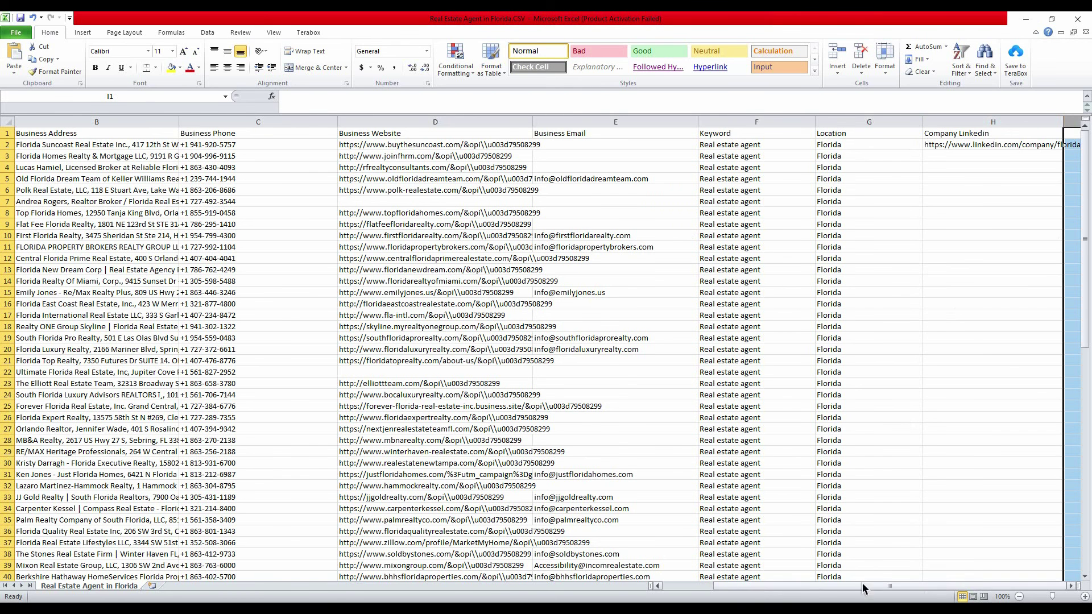
{"action": "right_click", "coordinate": [967, 121]}
{"action": "left_click", "coordinate": [1012, 192]}
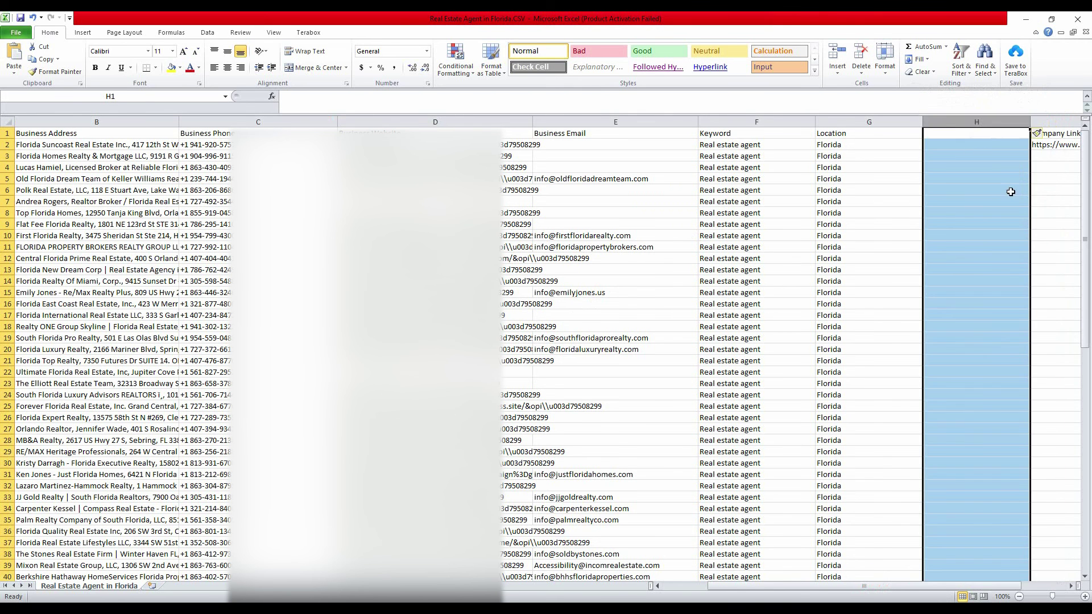
Enter the header "CEO Email" in cell H1 of the new column
{"action": "double_click", "coordinate": [967, 134]}
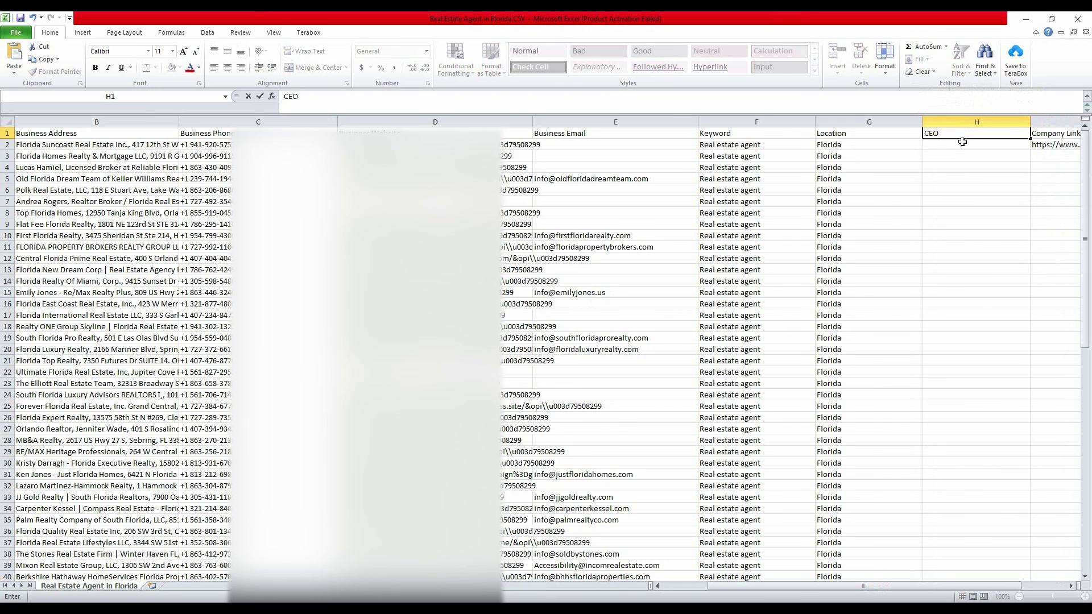
{"action": "left_click", "coordinate": [962, 141]}
{"action": "left_click", "coordinate": [961, 133]}
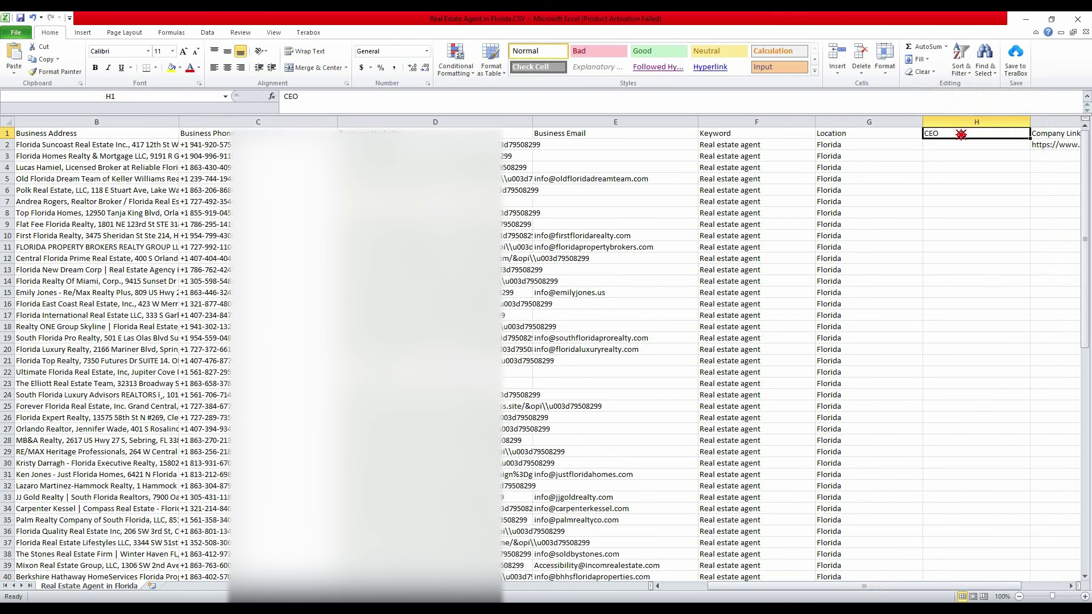
{"action": "double_click", "coordinate": [961, 133]}
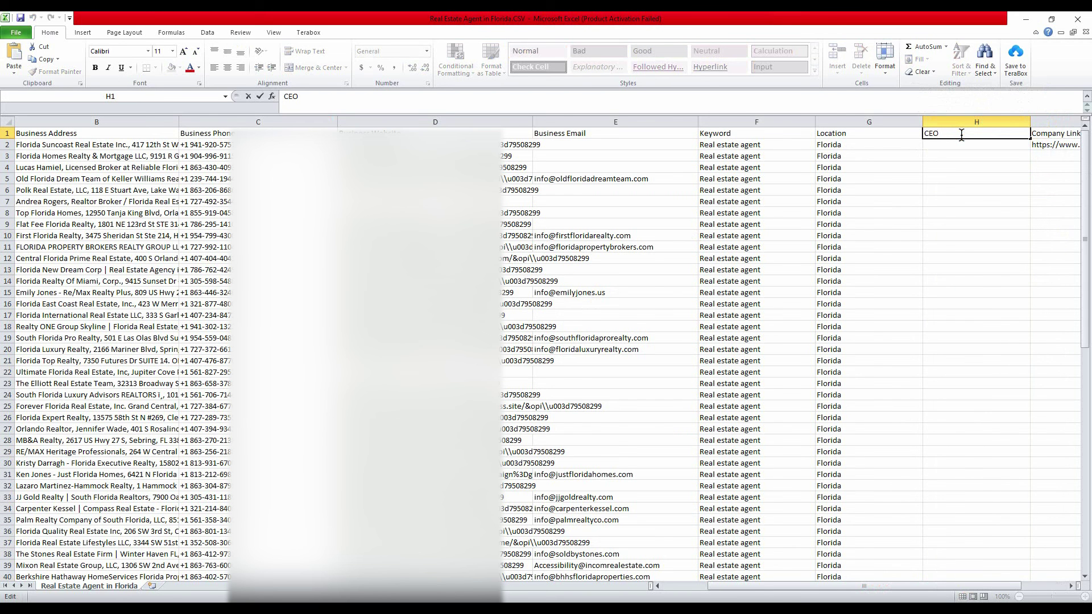
{"action": "type", "text": "Na"}
{"action": "left_click", "coordinate": [961, 133]}
{"action": "double_click", "coordinate": [979, 133]}
{"action": "key", "text": "BackSpace"}
{"action": "key", "text": "BackSpace"}
{"action": "key", "text": "BackSpace"}
{"action": "left_click", "coordinate": [958, 149]}
Paste the owner's copied email address into cell H2 under CEO Email
{"action": "double_click", "coordinate": [935, 147]}
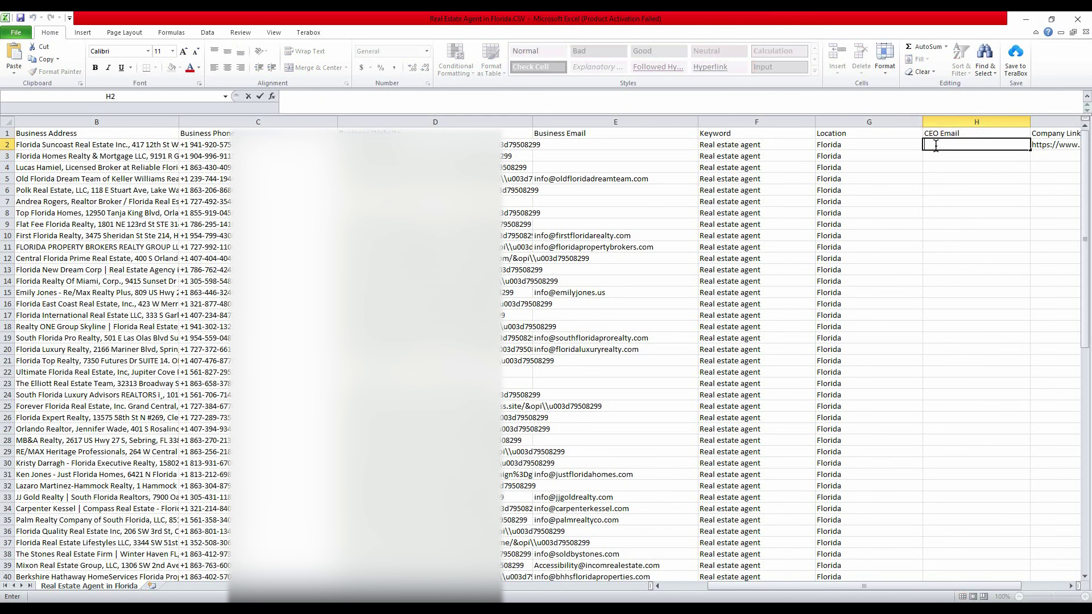
{"action": "key", "text": "ctrl+v"}
{"action": "left_click", "coordinate": [930, 155]}
Insert a blank column before the CEO Email column and enter the header "Ceo Name" in cell H1
{"action": "left_click", "coordinate": [975, 122]}
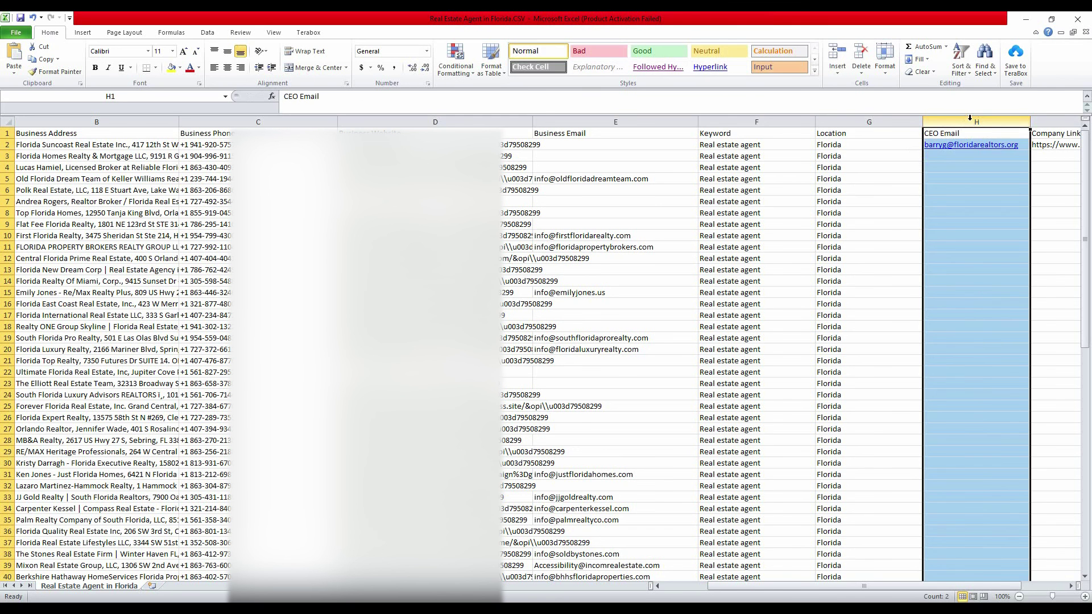
{"action": "right_click", "coordinate": [973, 124]}
{"action": "left_click", "coordinate": [1015, 197]}
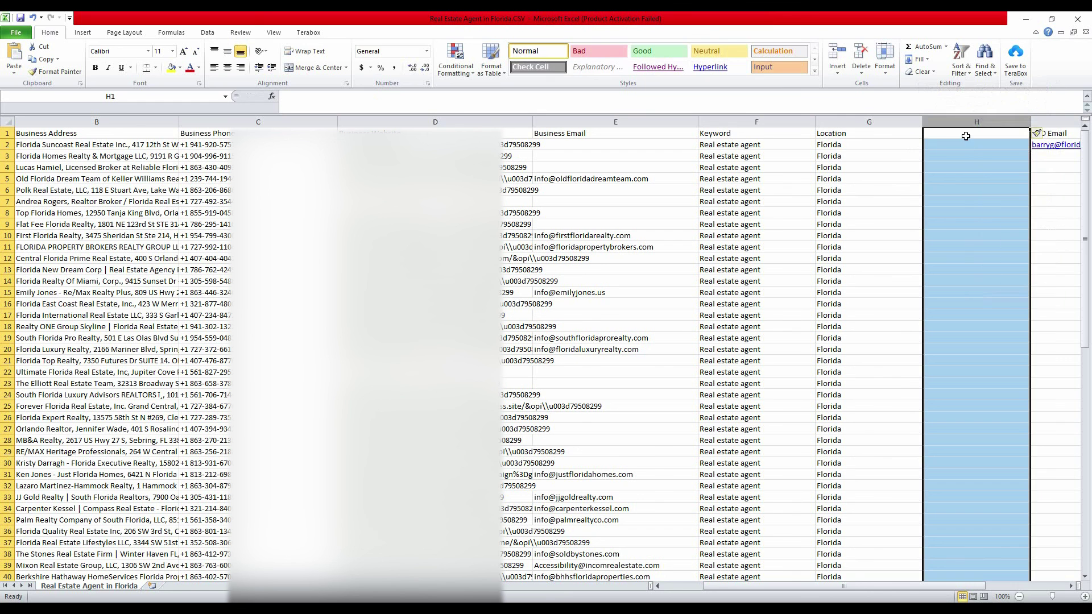
{"action": "left_click", "coordinate": [965, 134]}
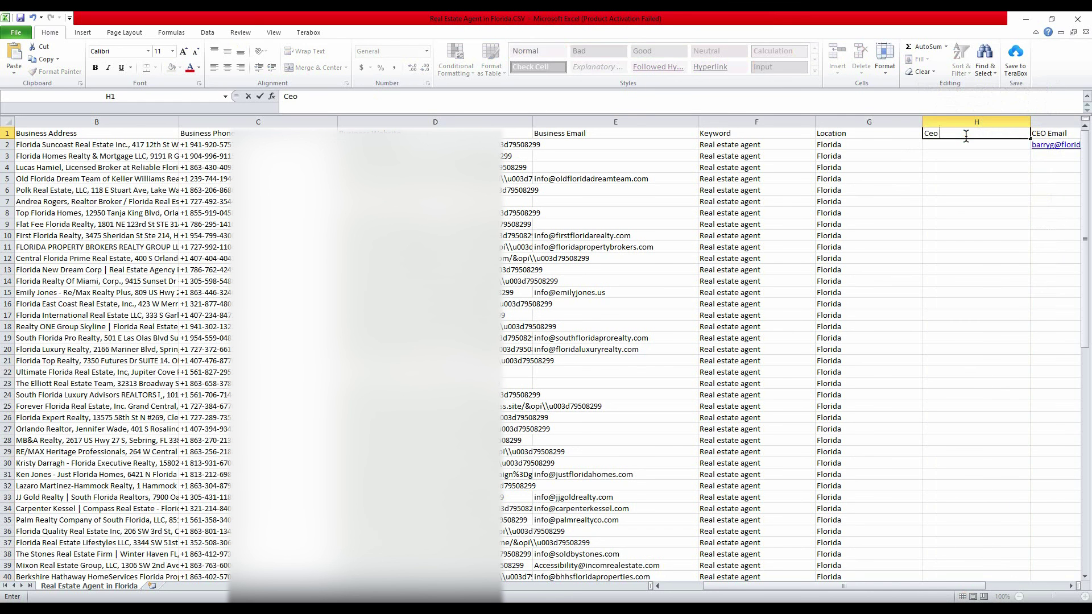
{"action": "type", "text": "eo Name"}
{"action": "key", "text": "Return"}
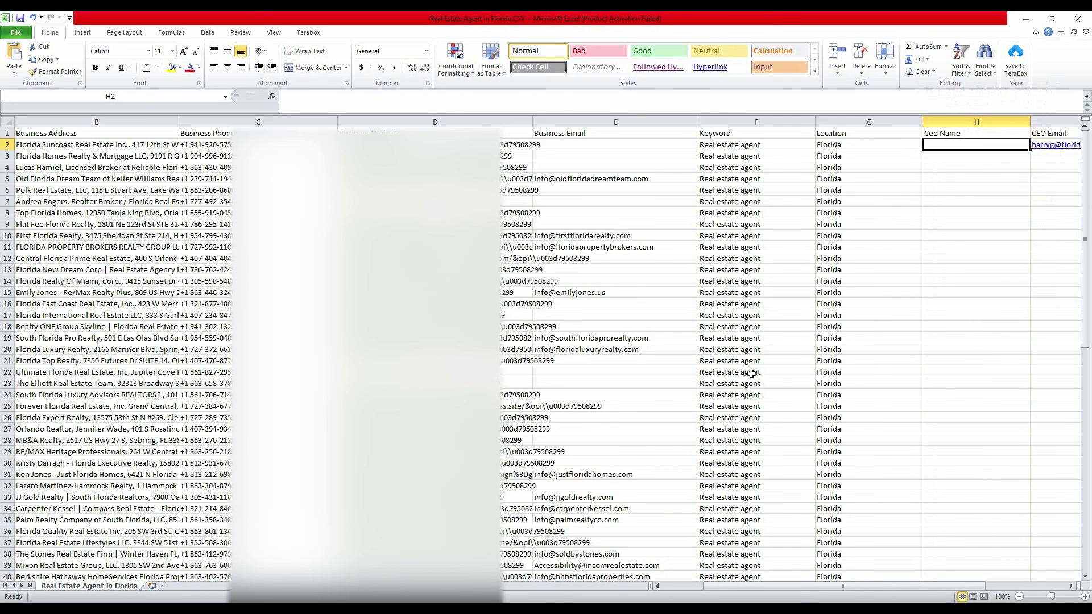
Copy the owner's full name from the LinkedIn profile in the browser and paste it into Excel cell H2 under Ceo Name
{"action": "left_click", "coordinate": [529, 586]}
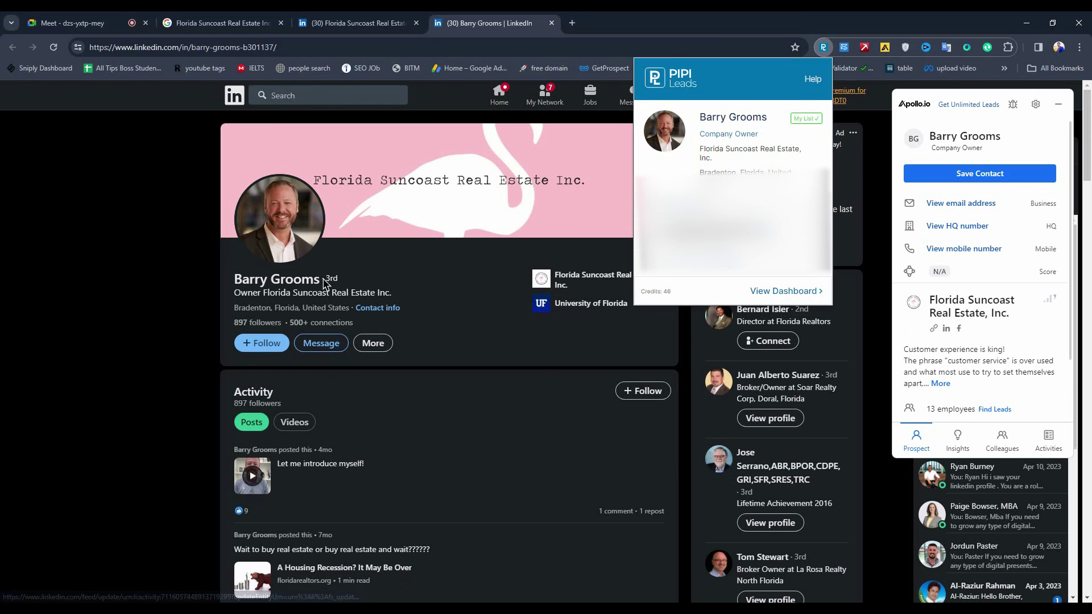
{"action": "left_click_drag", "start_coordinate": [236, 280], "coordinate": [321, 281]}
{"action": "key", "text": "ctrl+c"}
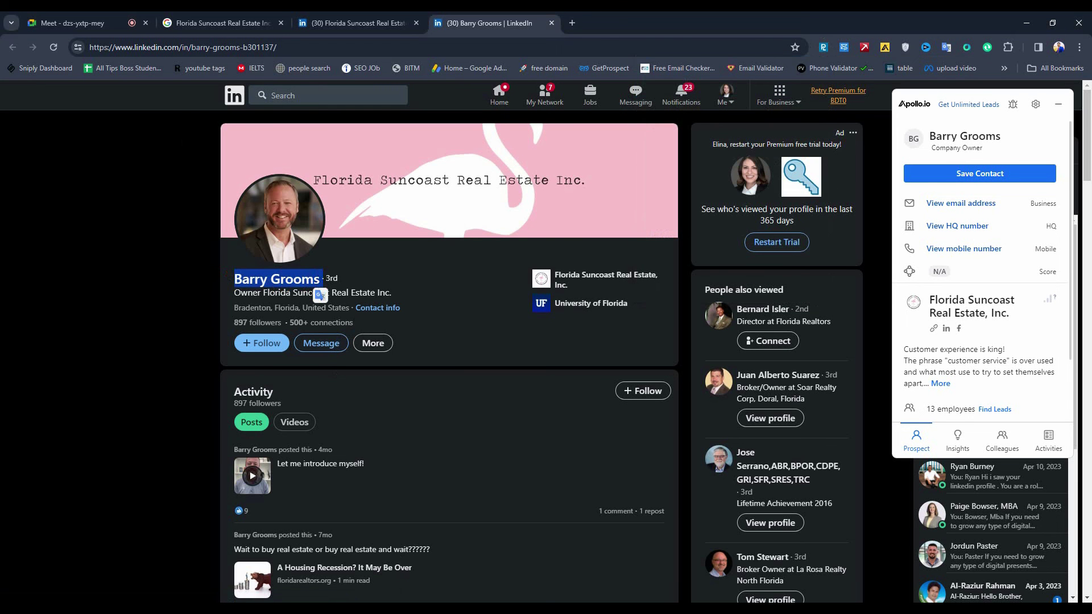
{"action": "key", "text": "alt+Tab"}
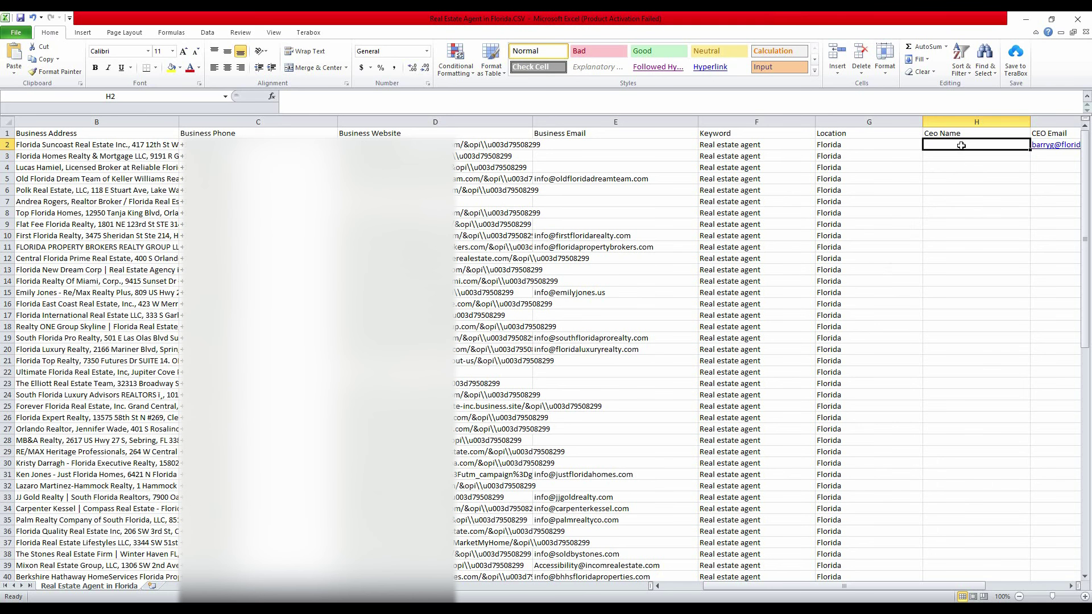
{"action": "key", "text": "ctrl+v"}
{"action": "key", "text": "Return"}
{"action": "key", "text": "Return"}
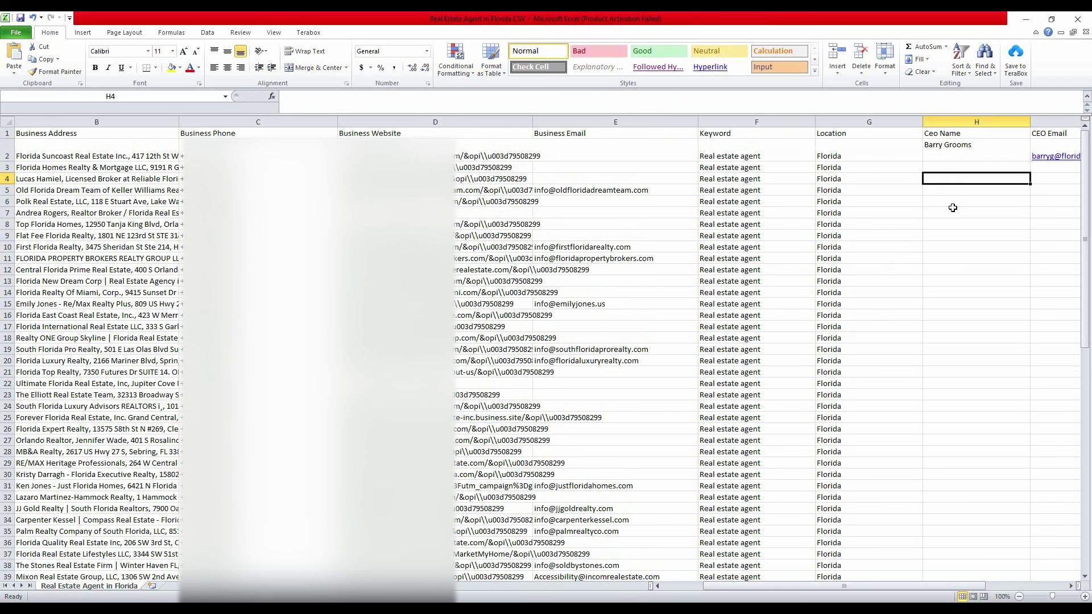
{"action": "left_click", "coordinate": [952, 209]}
{"action": "left_click", "coordinate": [888, 160]}
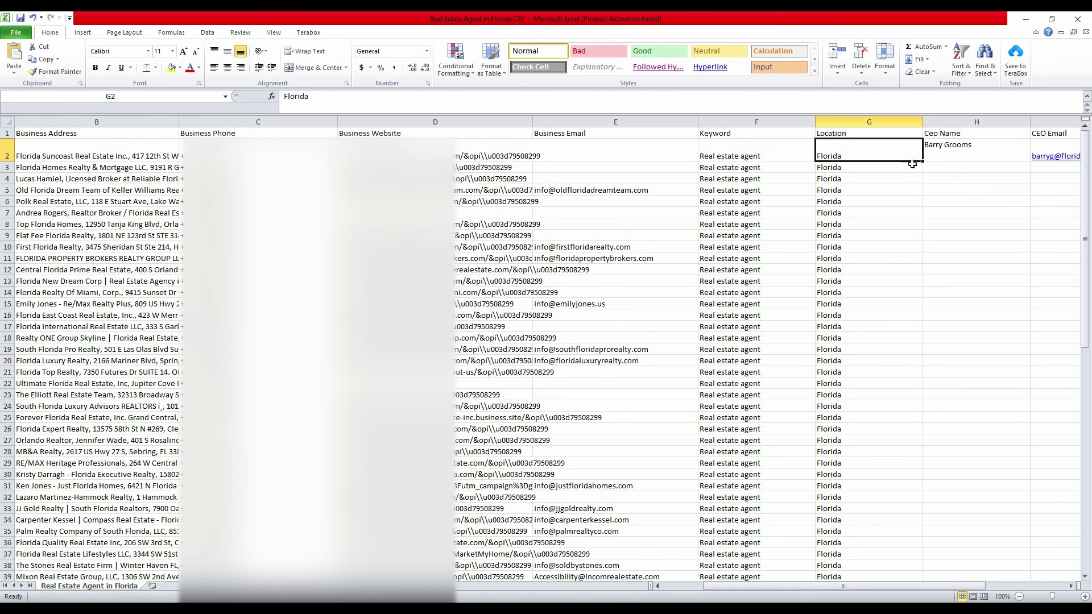
{"action": "left_click", "coordinate": [867, 219]}
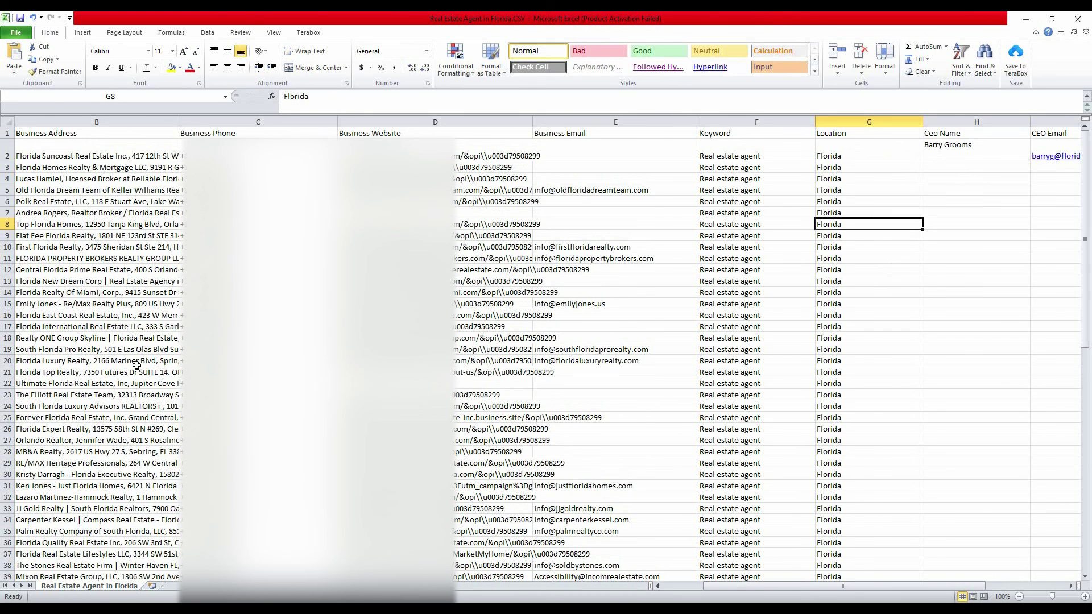
Highlight the whole of row 50 with a yellow fill
{"action": "scroll", "coordinate": [137, 358], "scroll_direction": "down", "scroll_amount": 9}
{"action": "scroll", "coordinate": [137, 355], "scroll_direction": "up", "scroll_amount": 6}
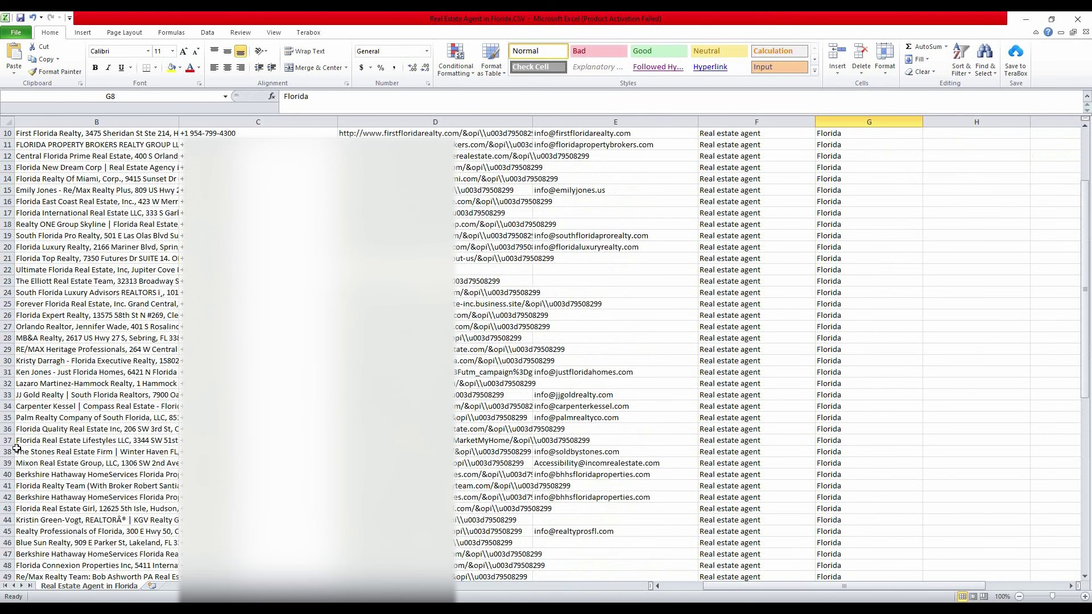
{"action": "scroll", "coordinate": [17, 449], "scroll_direction": "down", "scroll_amount": 3}
{"action": "left_click", "coordinate": [8, 485]}
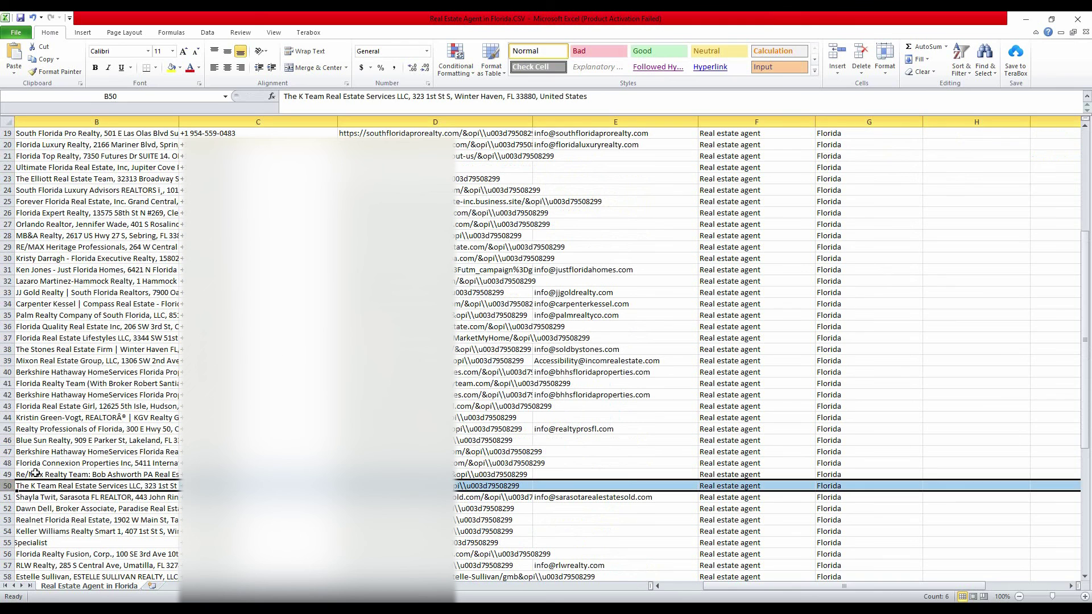
{"action": "left_click", "coordinate": [179, 68]}
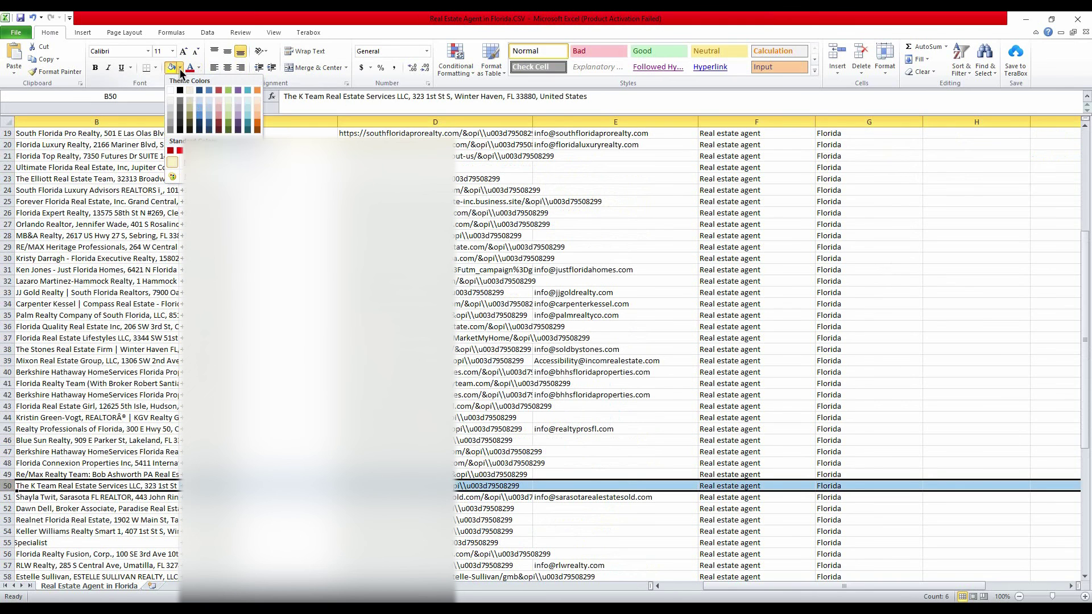
{"action": "left_click", "coordinate": [200, 150]}
{"action": "left_click", "coordinate": [250, 315]}
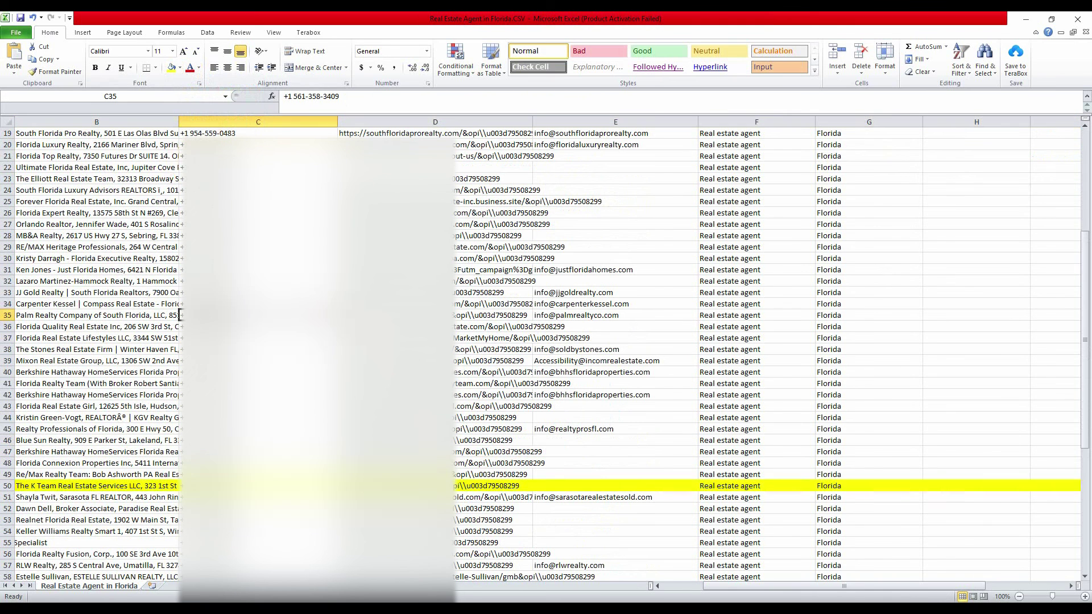
{"action": "scroll", "coordinate": [250, 315], "scroll_direction": "up", "scroll_amount": 4}
{"action": "scroll", "coordinate": [251, 315], "scroll_direction": "up", "scroll_amount": 1}
{"action": "scroll", "coordinate": [250, 315], "scroll_direction": "down", "scroll_amount": 8}
{"action": "scroll", "coordinate": [250, 315], "scroll_direction": "up", "scroll_amount": 9}
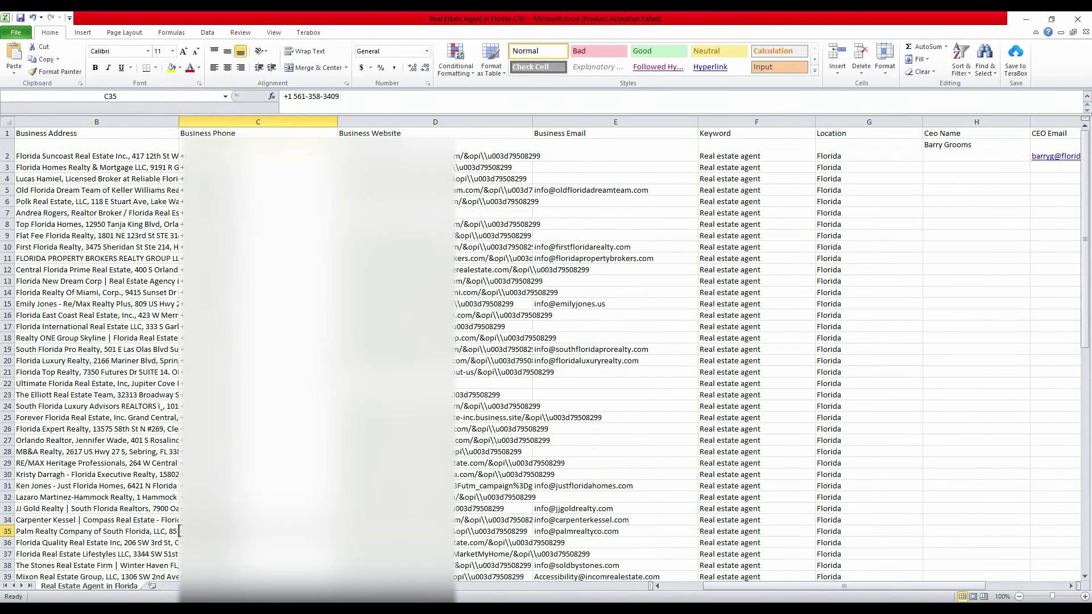